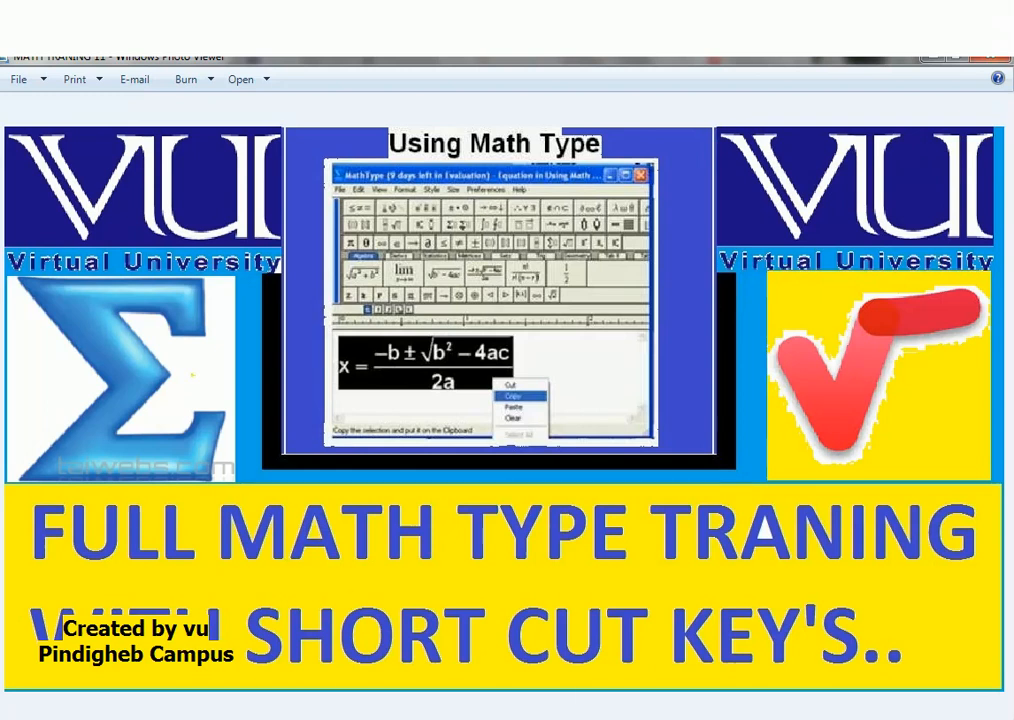
# Switch from the photo viewer to the MathType equation editor
pyautogui.moveTo(454, 717)
pyautogui.click(454, 691)
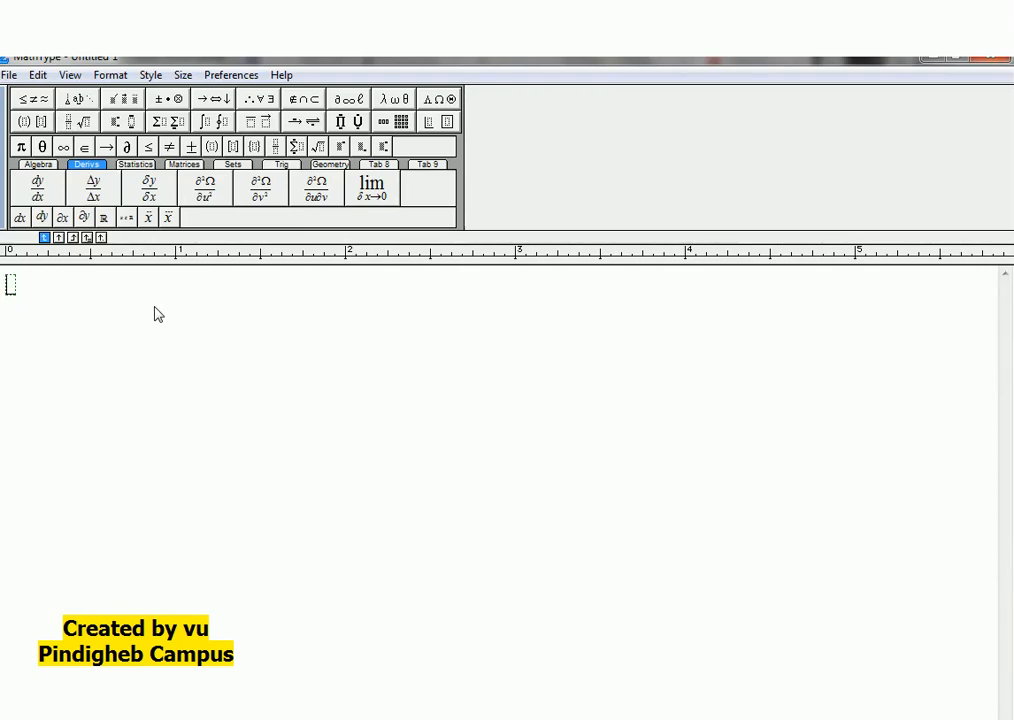
# Examine the available file, view, formatting, style, size, preference and help commands
pyautogui.click(281, 76)
pyautogui.click(309, 446)
pyautogui.click(7, 78)
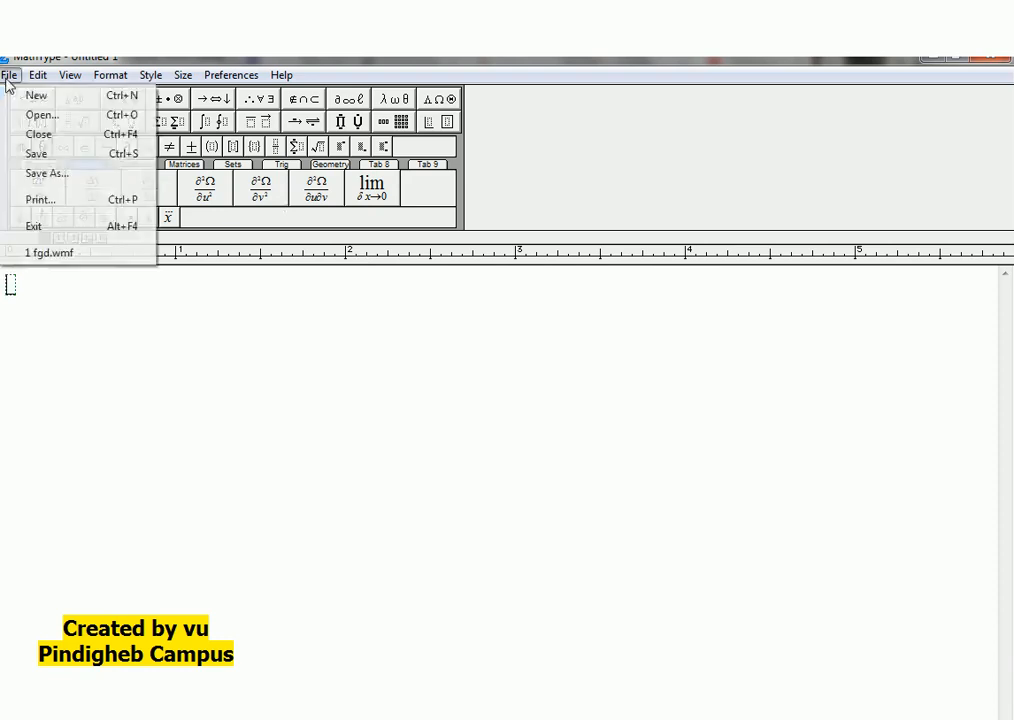
pyautogui.moveTo(76, 80)
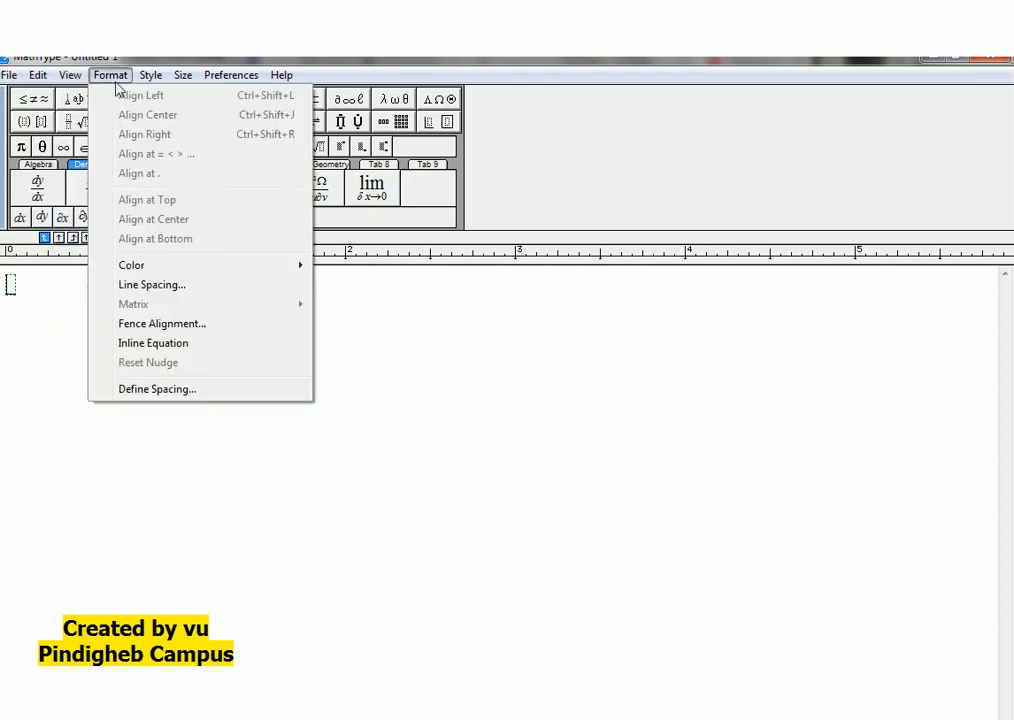
pyautogui.moveTo(178, 80)
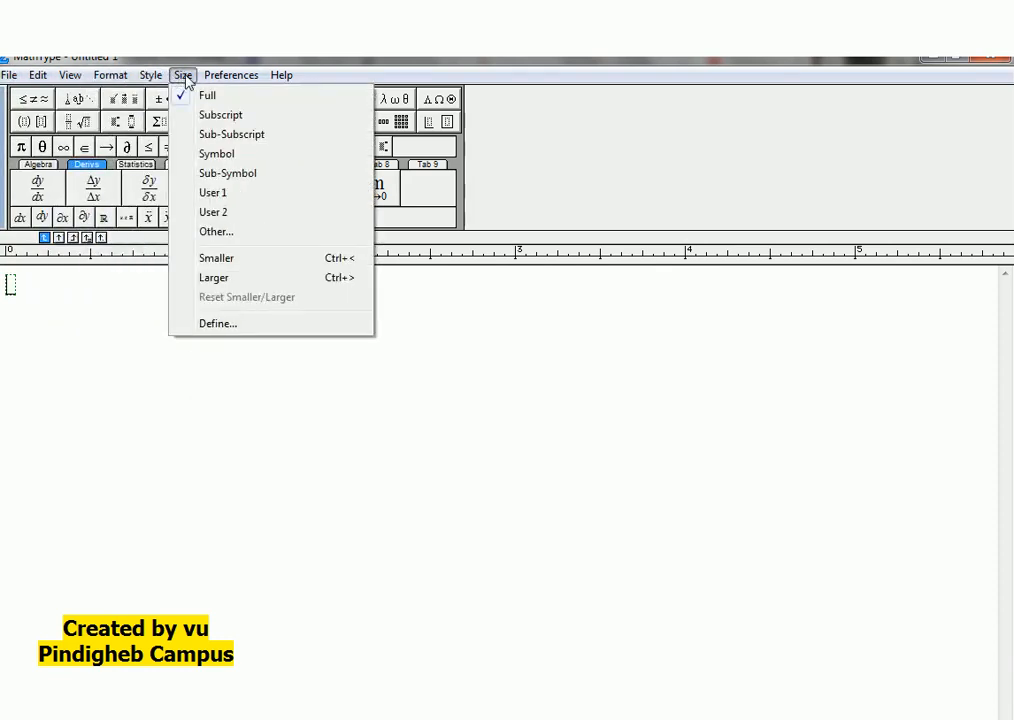
pyautogui.moveTo(232, 82)
pyautogui.moveTo(283, 78)
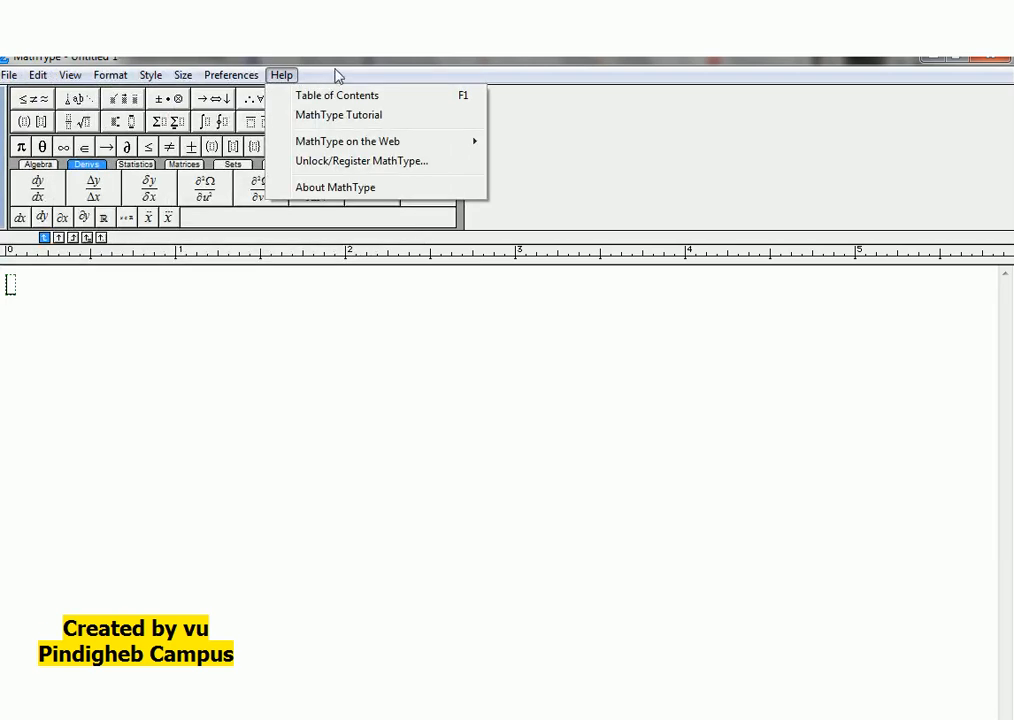
pyautogui.click(111, 354)
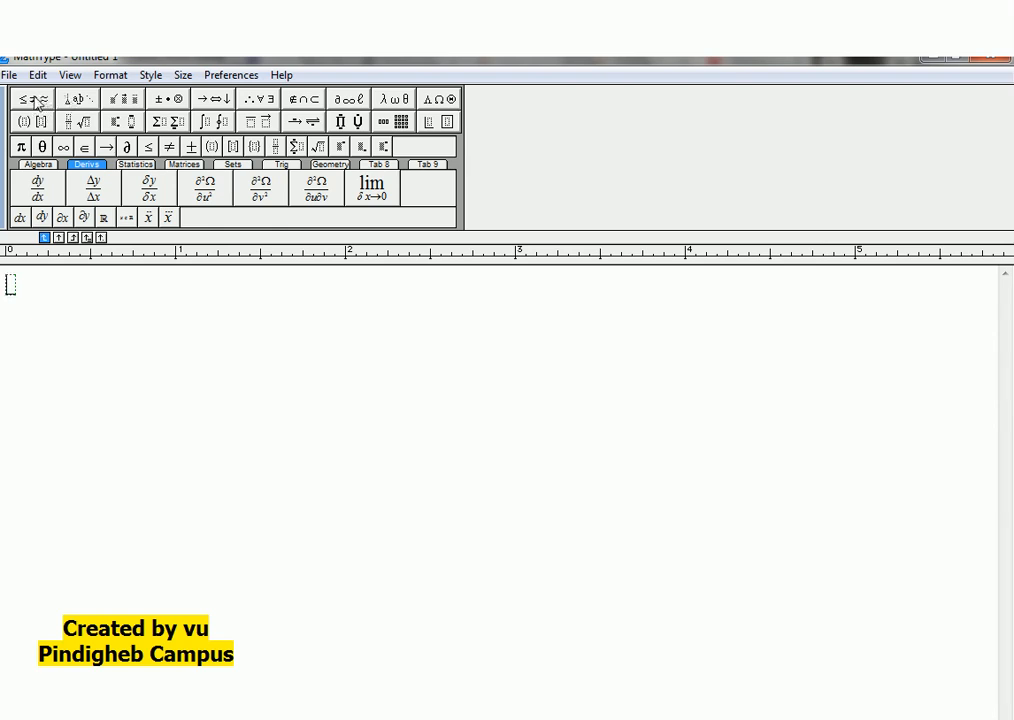
# Examine the symbol palettes, including relational symbols, spaces, embellishments and lowercase and uppercase Greek letters
pyautogui.click(35, 102)
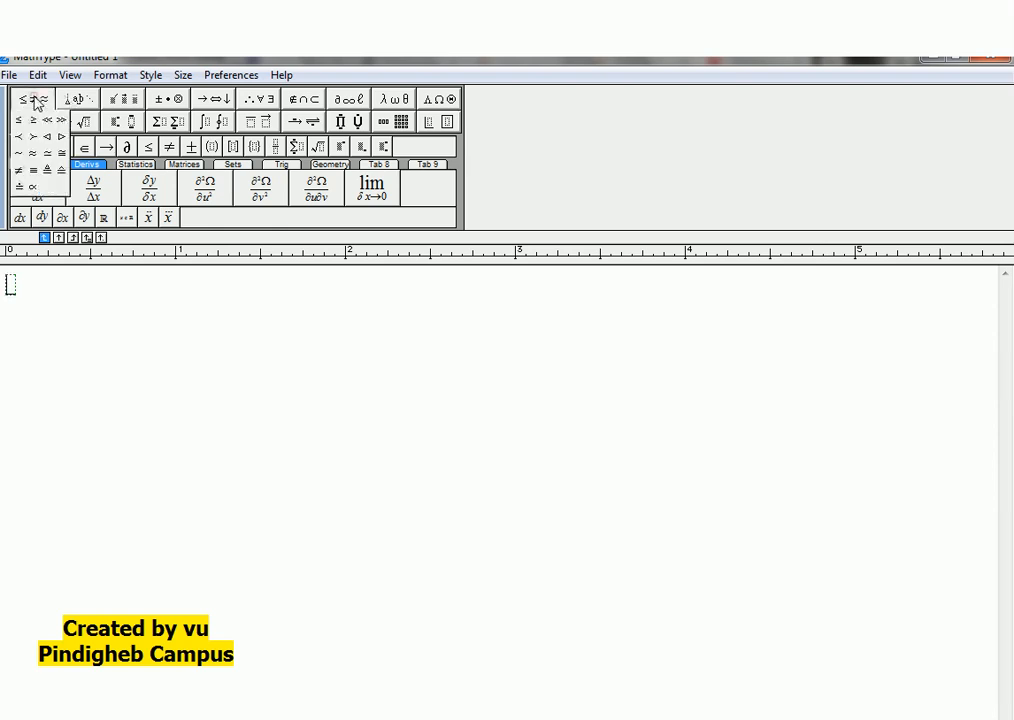
pyautogui.click(158, 368)
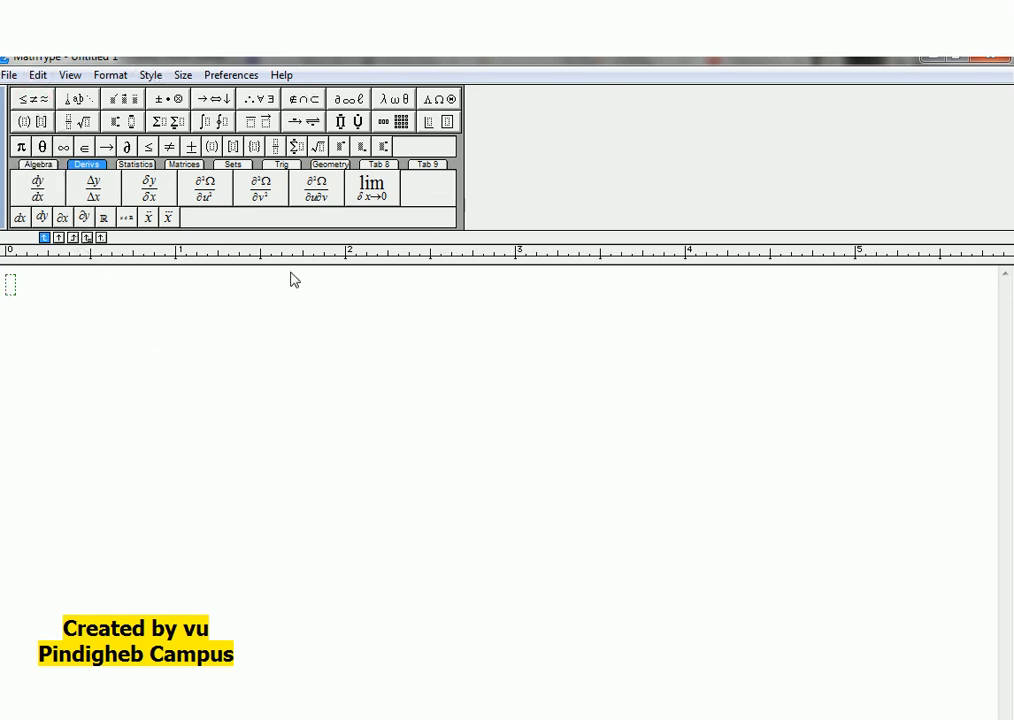
pyautogui.click(281, 76)
pyautogui.click(255, 347)
pyautogui.click(38, 100)
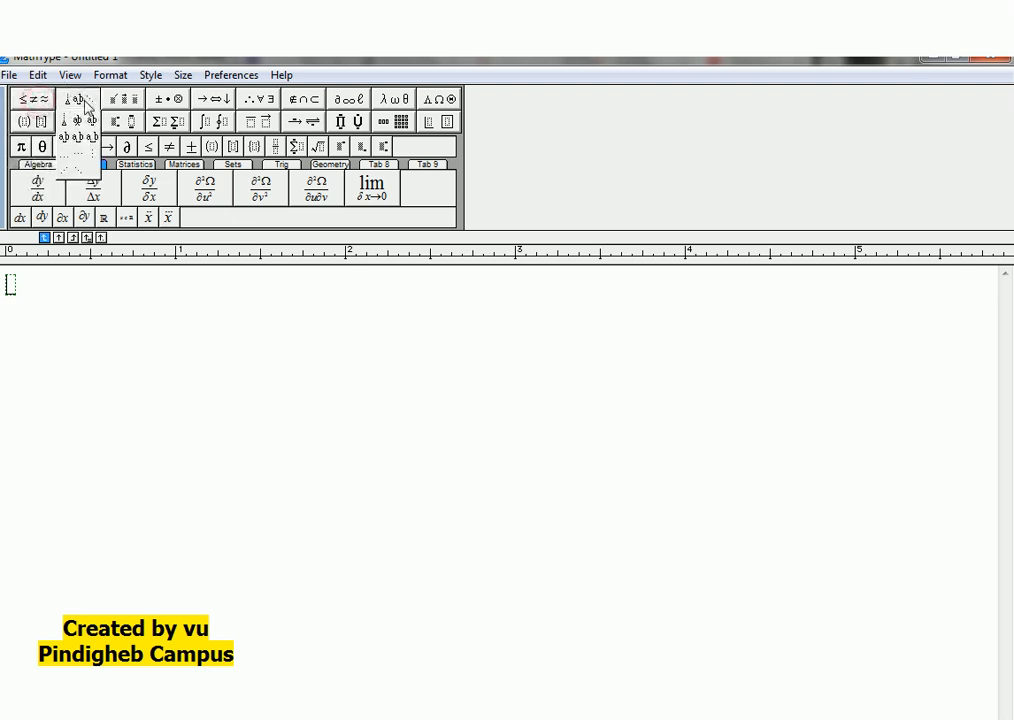
pyautogui.moveTo(115, 106)
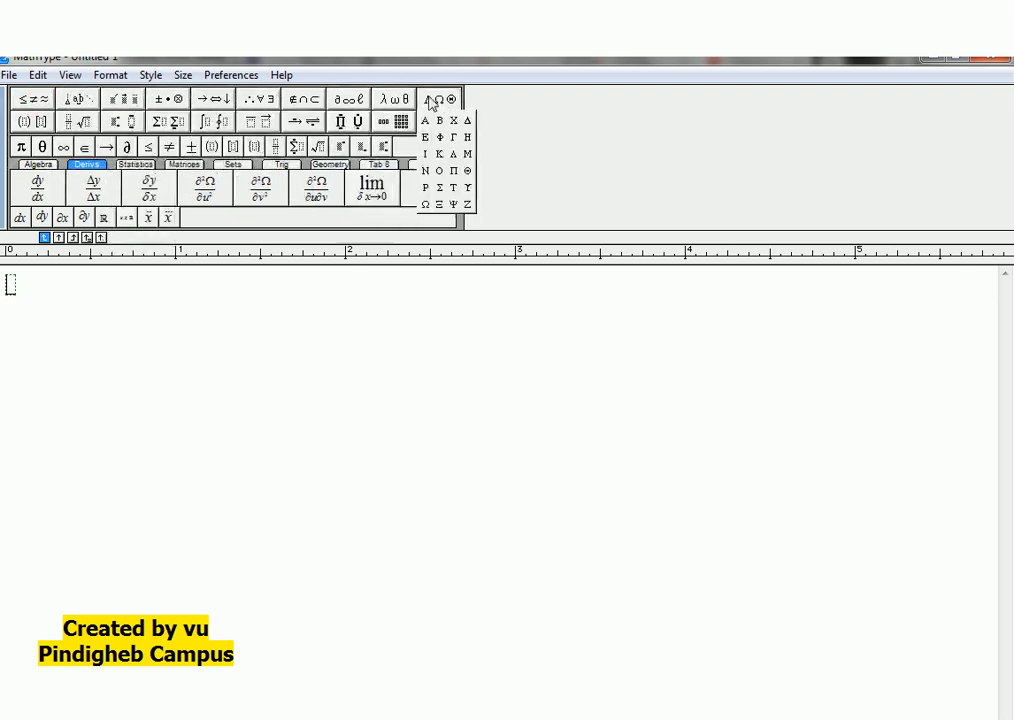
pyautogui.moveTo(378, 104)
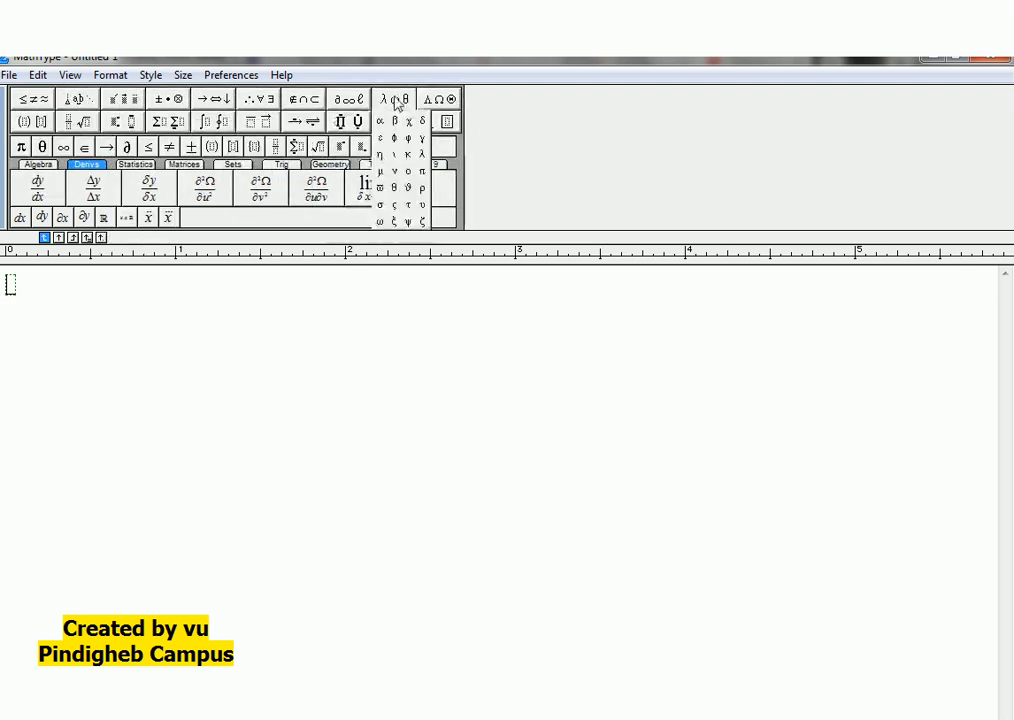
pyautogui.moveTo(18, 126)
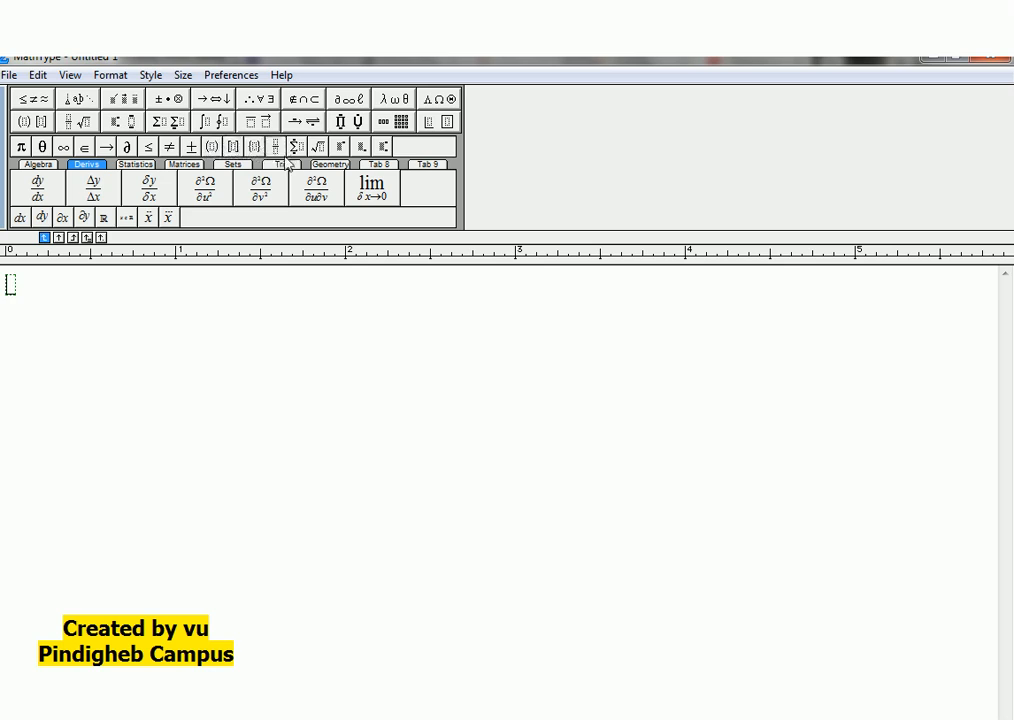
# Look through the Algebra, Derivs, Statistics, Matrices, Sets, Trig and Geometry expression sets, and dismiss the Windows color scheme prompt
pyautogui.click(38, 166)
pyautogui.click(86, 165)
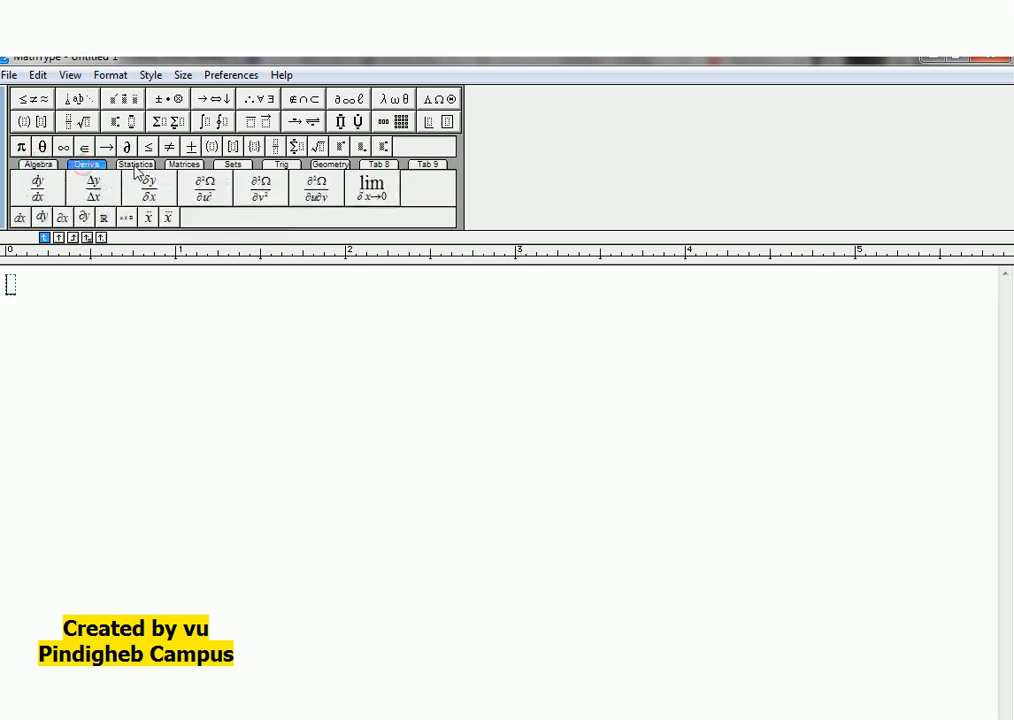
pyautogui.click(136, 165)
pyautogui.click(184, 165)
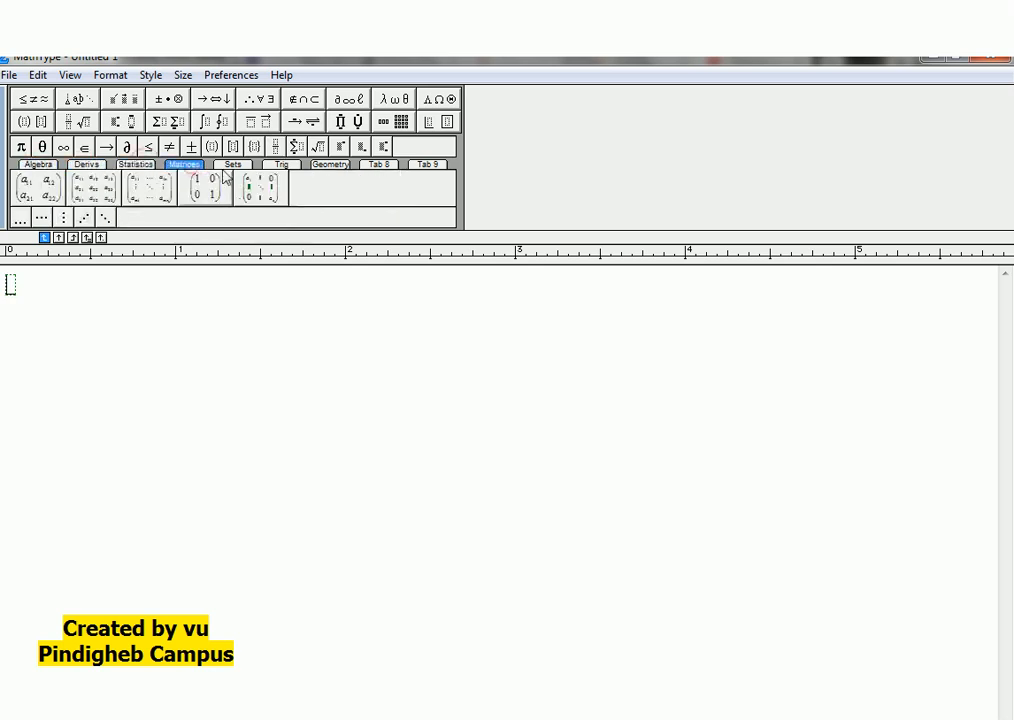
pyautogui.click(232, 165)
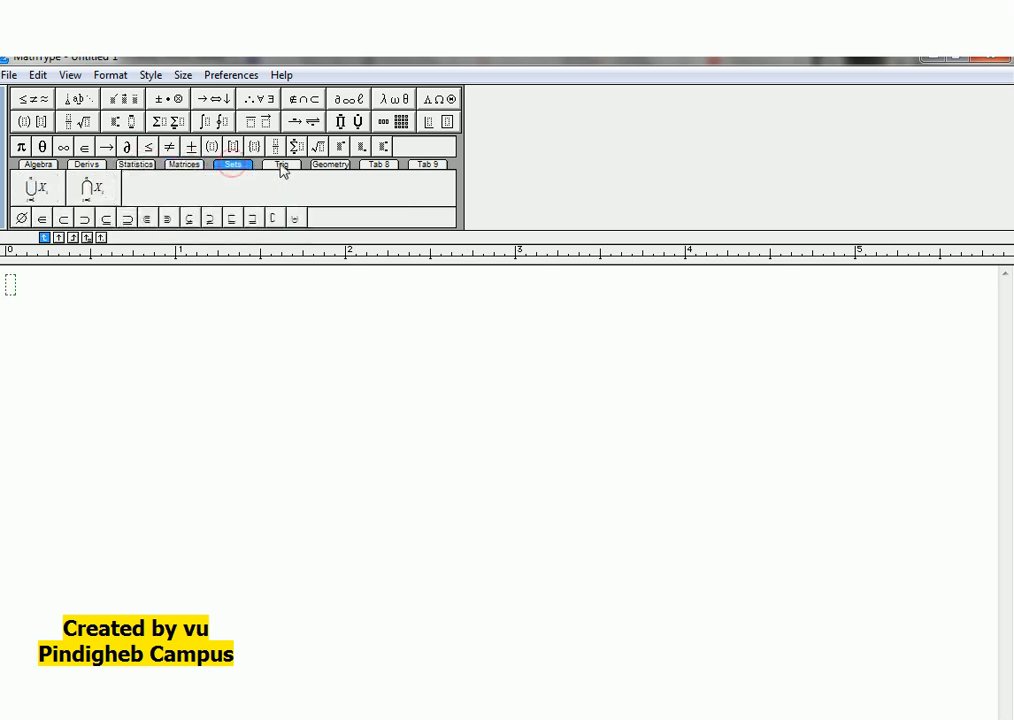
pyautogui.click(282, 165)
pyautogui.click(331, 165)
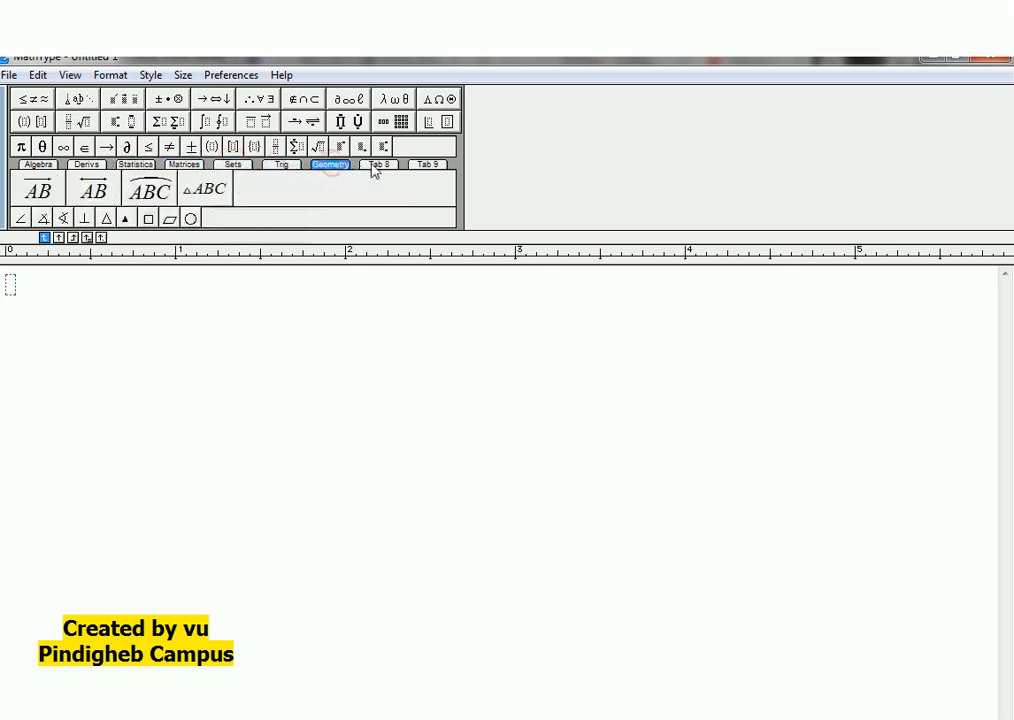
pyautogui.click(376, 166)
pyautogui.click(322, 166)
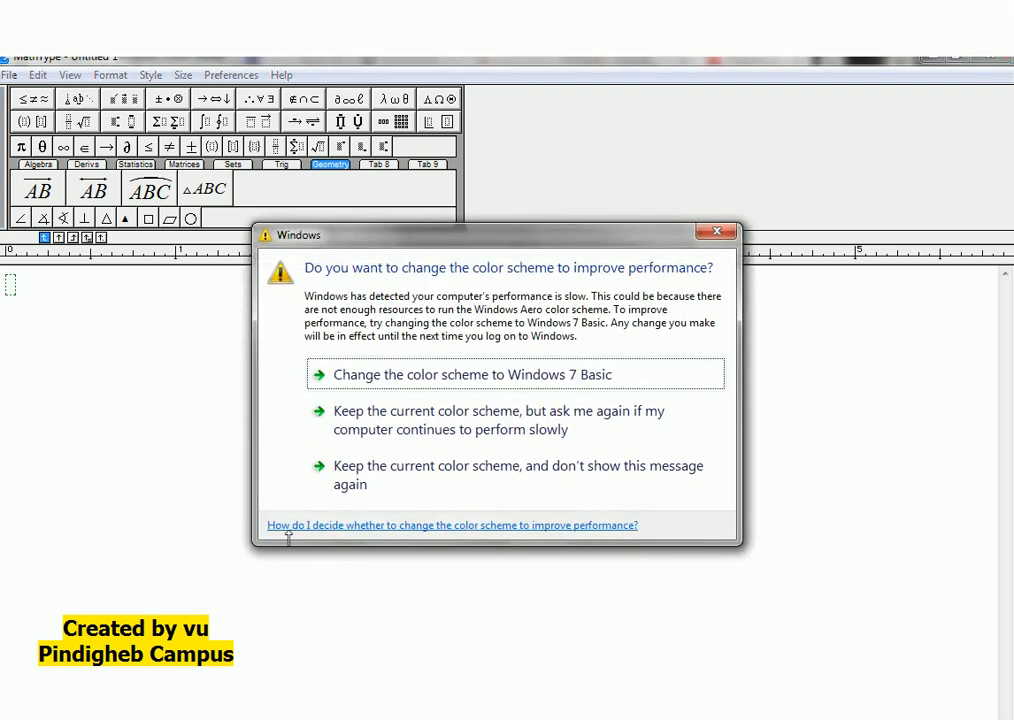
pyautogui.click(716, 233)
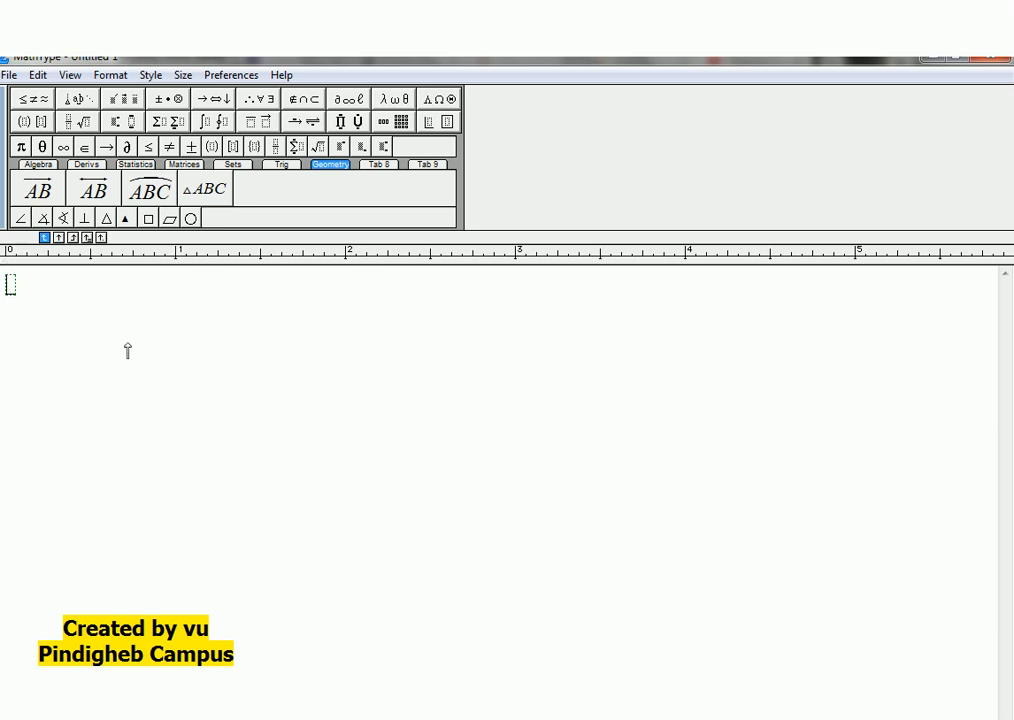
# Write the expression "ctrl + shift + e" in the empty equation, dismissing the note about spaces
pyautogui.write('ctul')
pyautogui.press('space')
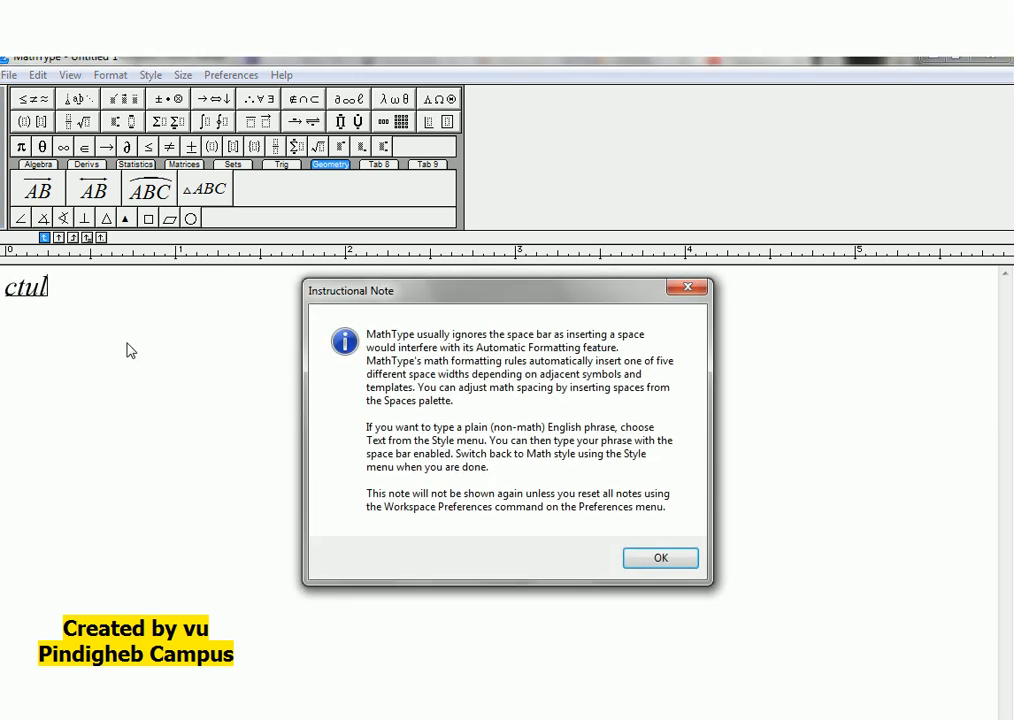
pyautogui.click(640, 562)
pyautogui.press('BackSpace')
pyautogui.press('BackSpace')
pyautogui.write('rl +')
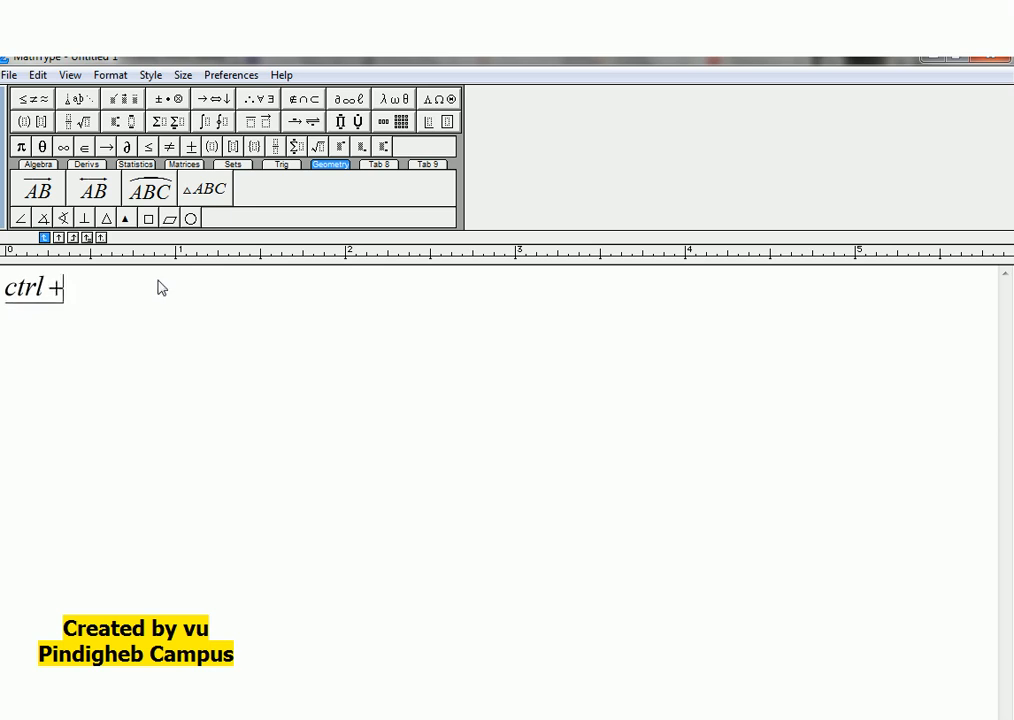
pyautogui.write('shift')
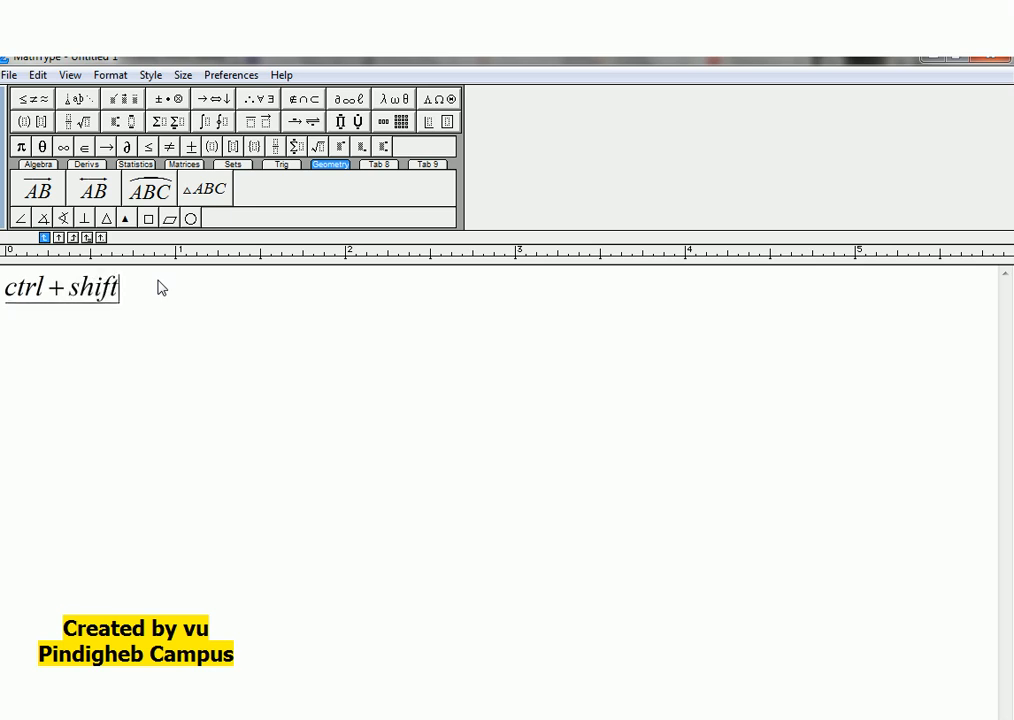
pyautogui.write('+e')
# Delete the whole "ctrl + shift + e" expression from the equation
pyautogui.press('BackSpace')
pyautogui.press('BackSpace')
pyautogui.press('BackSpace')
pyautogui.press('BackSpace')
pyautogui.press('BackSpace')
pyautogui.press('BackSpace')
pyautogui.press('BackSpace')
pyautogui.press('BackSpace')
pyautogui.press('BackSpace')
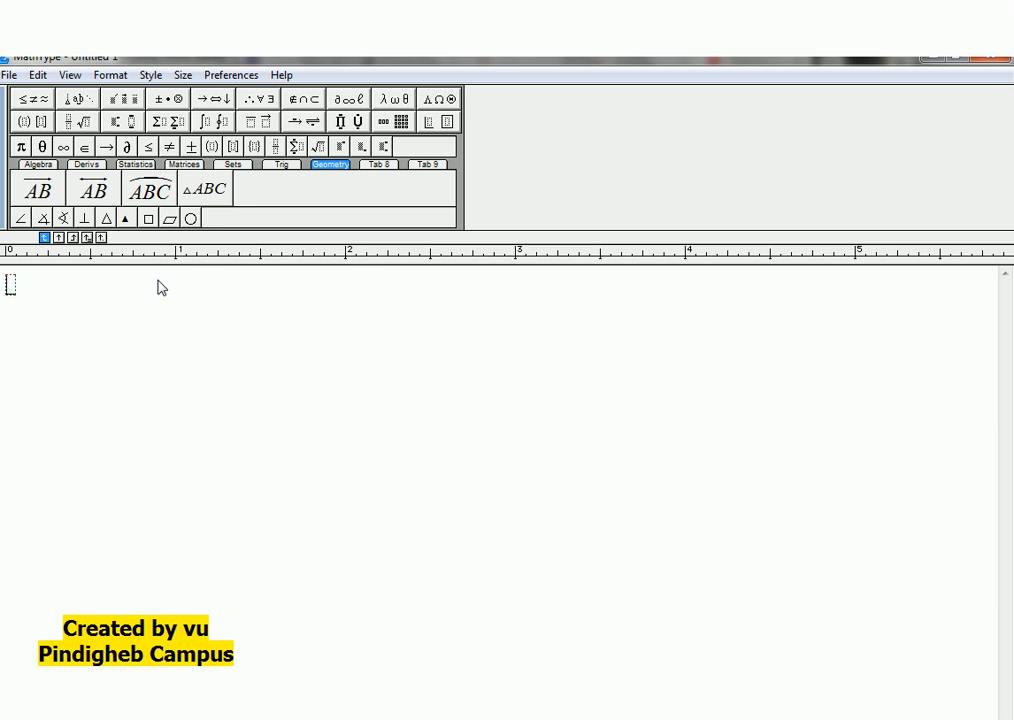
# Write the sample text "new new" with a space between the words, and clear it from the equation
pyautogui.write('xt')
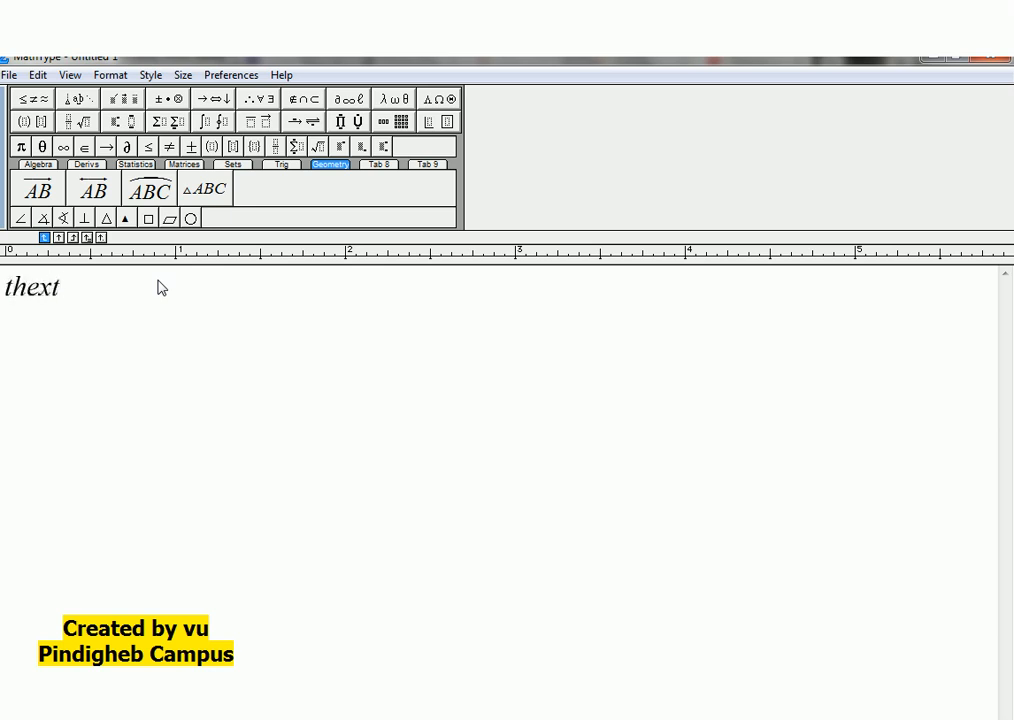
pyautogui.press('BackSpace')
pyautogui.press('BackSpace')
pyautogui.press('BackSpace')
pyautogui.write('w')
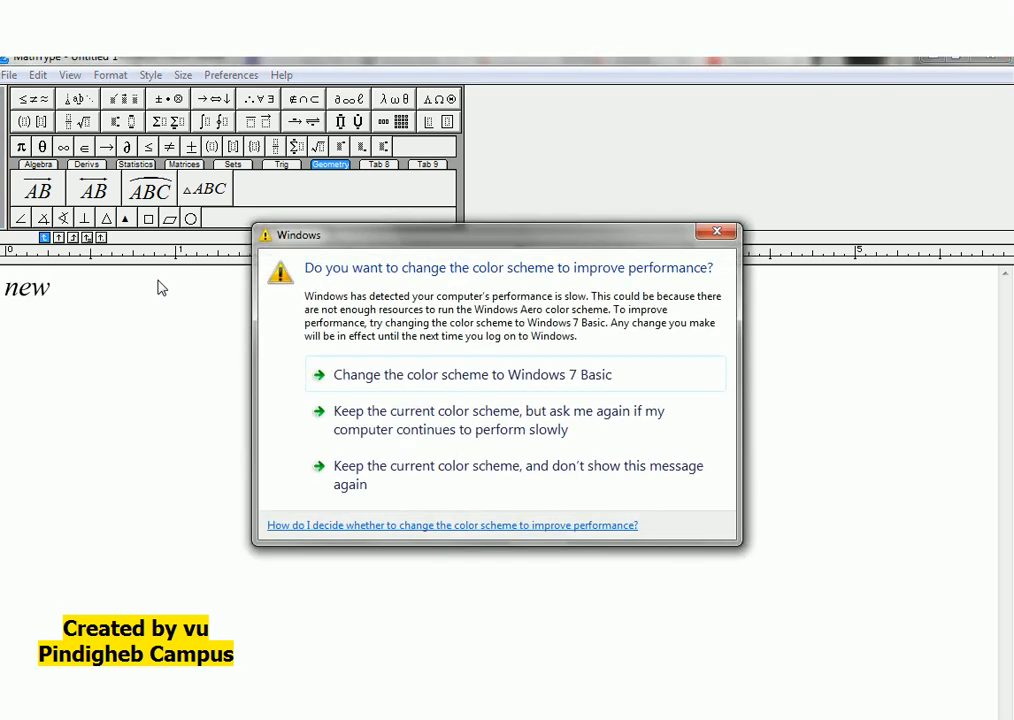
pyautogui.click(715, 232)
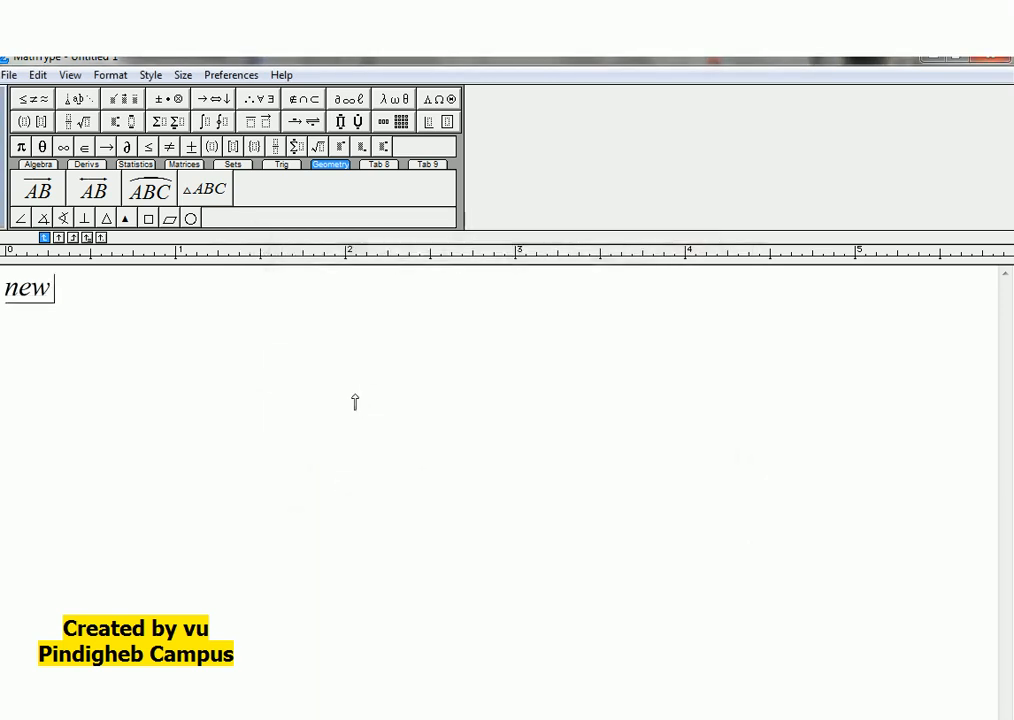
pyautogui.write('new')
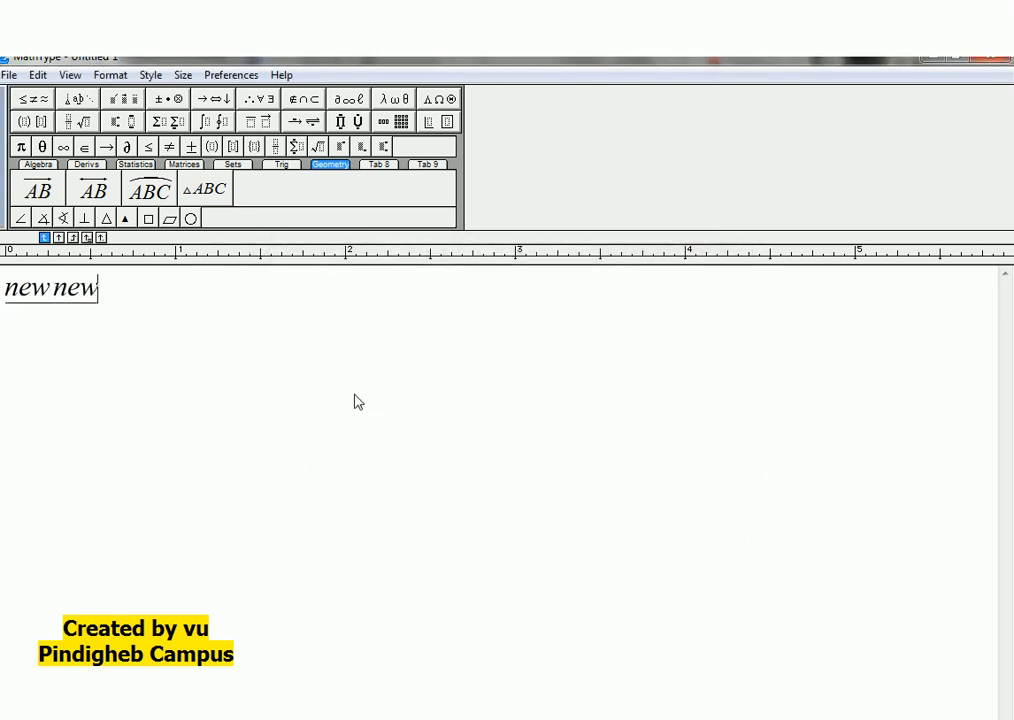
pyautogui.moveTo(109, 291); pyautogui.dragTo(4, 290)
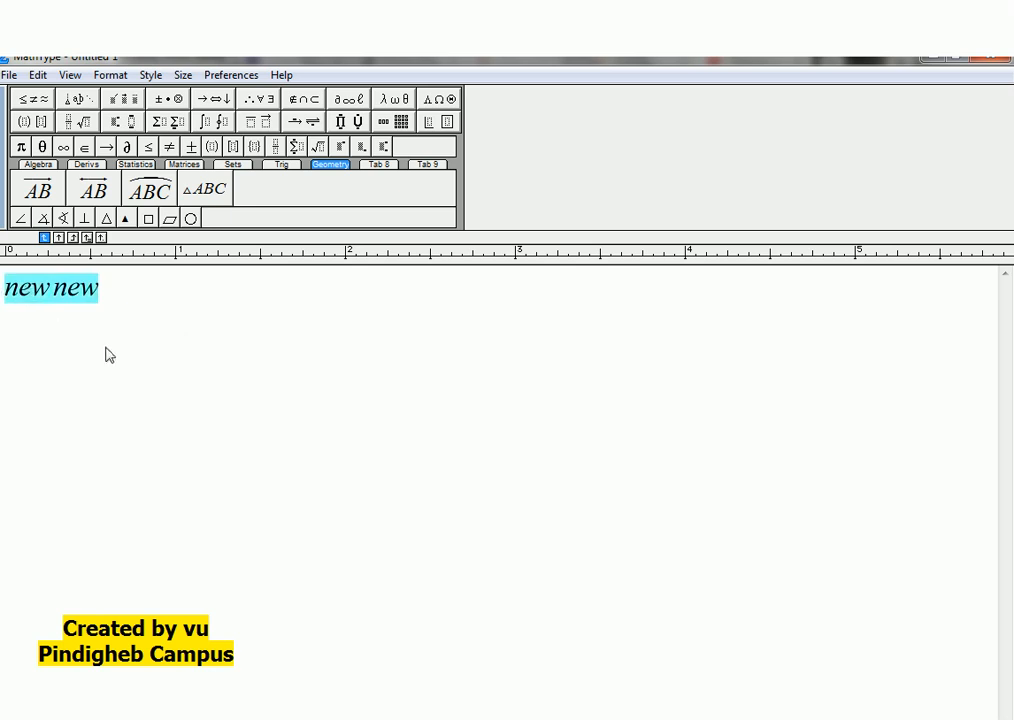
pyautogui.press('Delete')
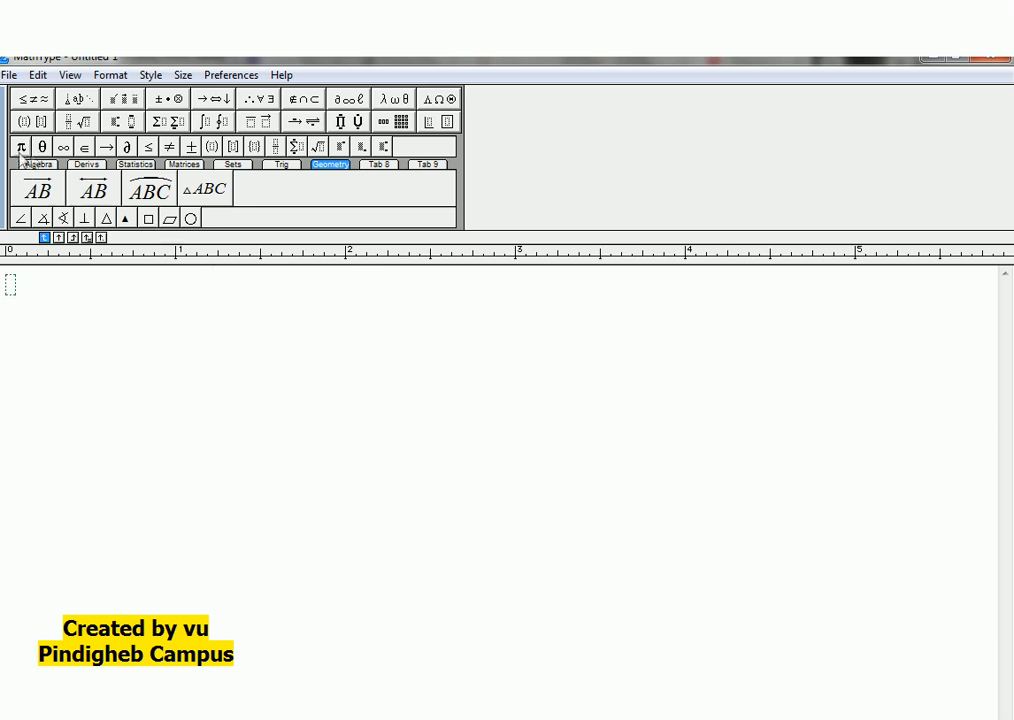
# Insert the ∼ relational symbol followed by 444 in the equation, dismissing the note about symbol palettes
pyautogui.click(35, 100)
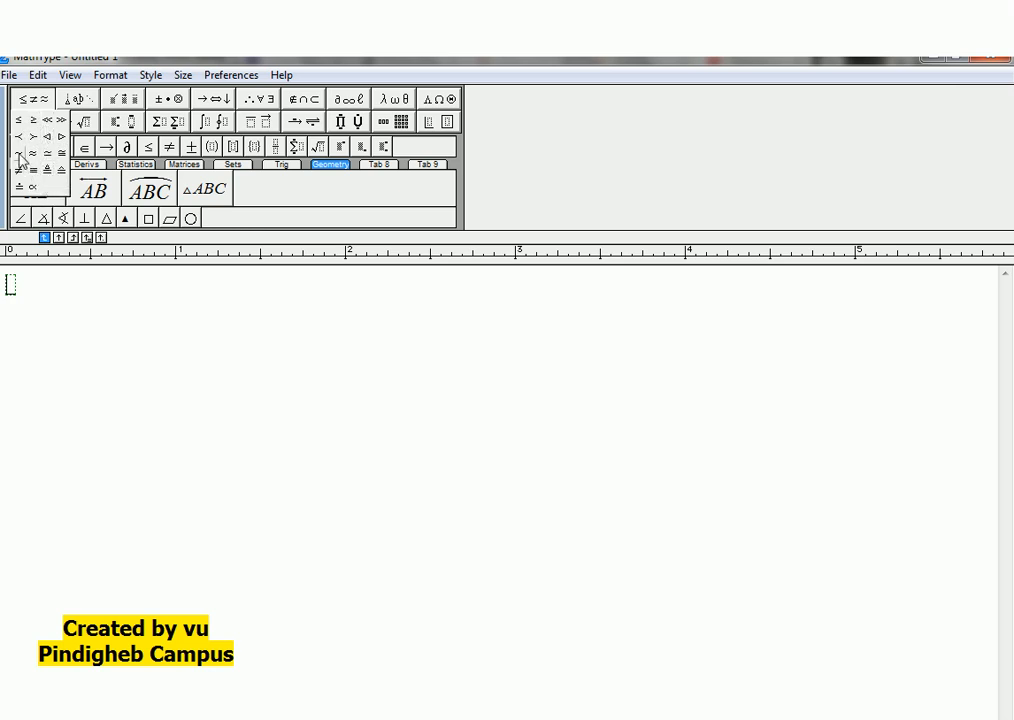
pyautogui.click(18, 152)
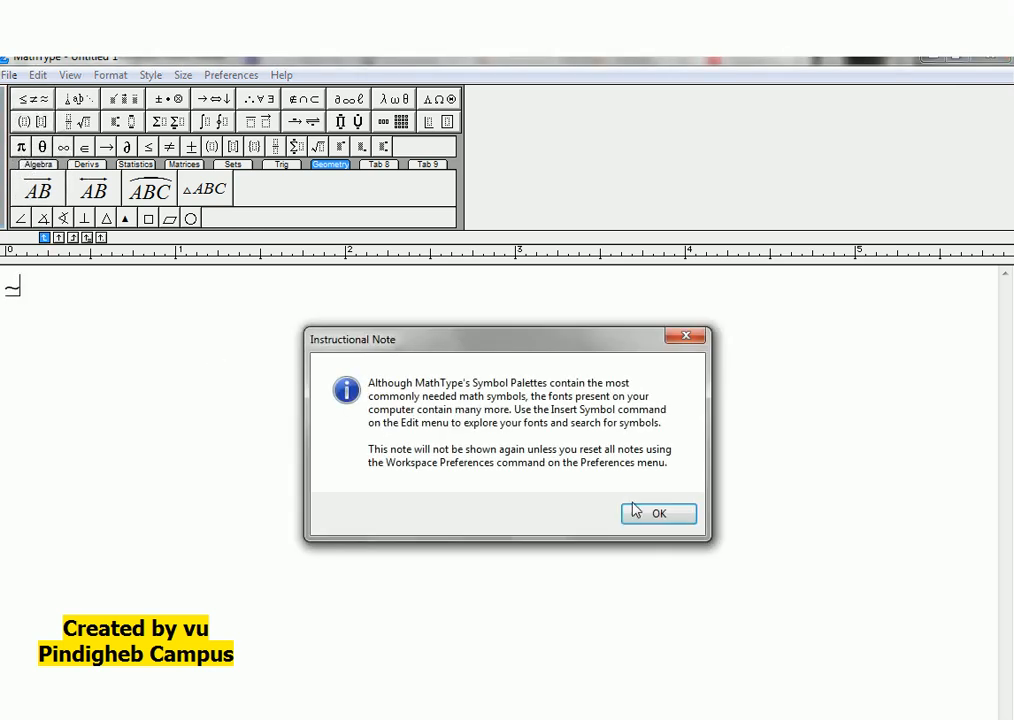
pyautogui.click(638, 509)
pyautogui.write('444')
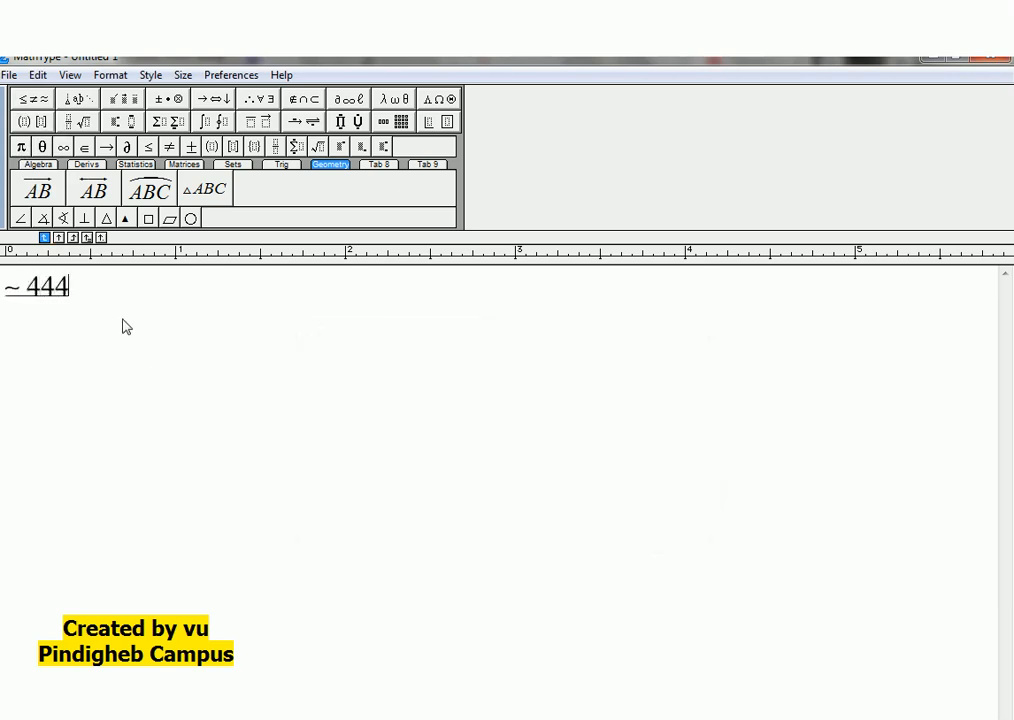
# Append the relational symbols ⊳, ≫ and ≪ after 444 in the equation
pyautogui.click(33, 99)
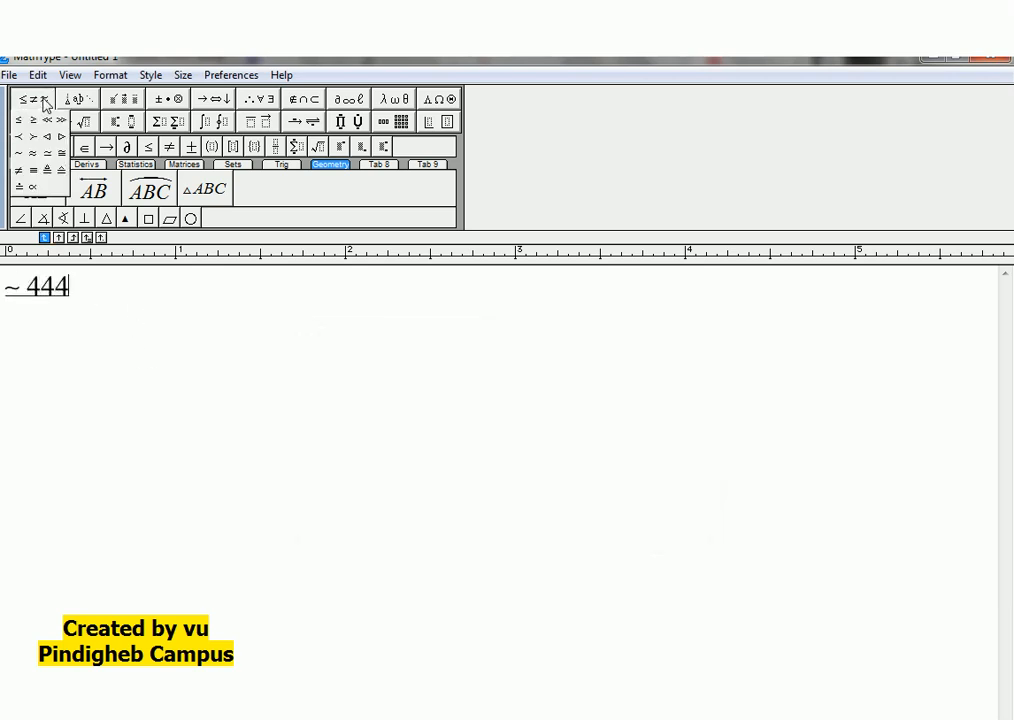
pyautogui.click(62, 137)
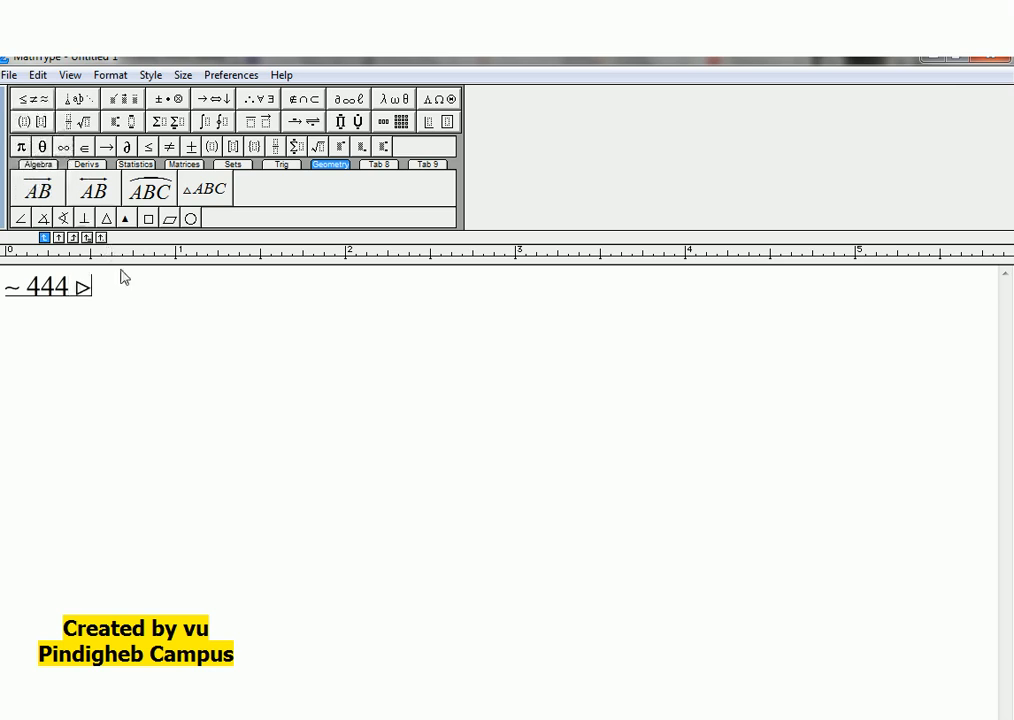
pyautogui.click(45, 101)
pyautogui.click(61, 120)
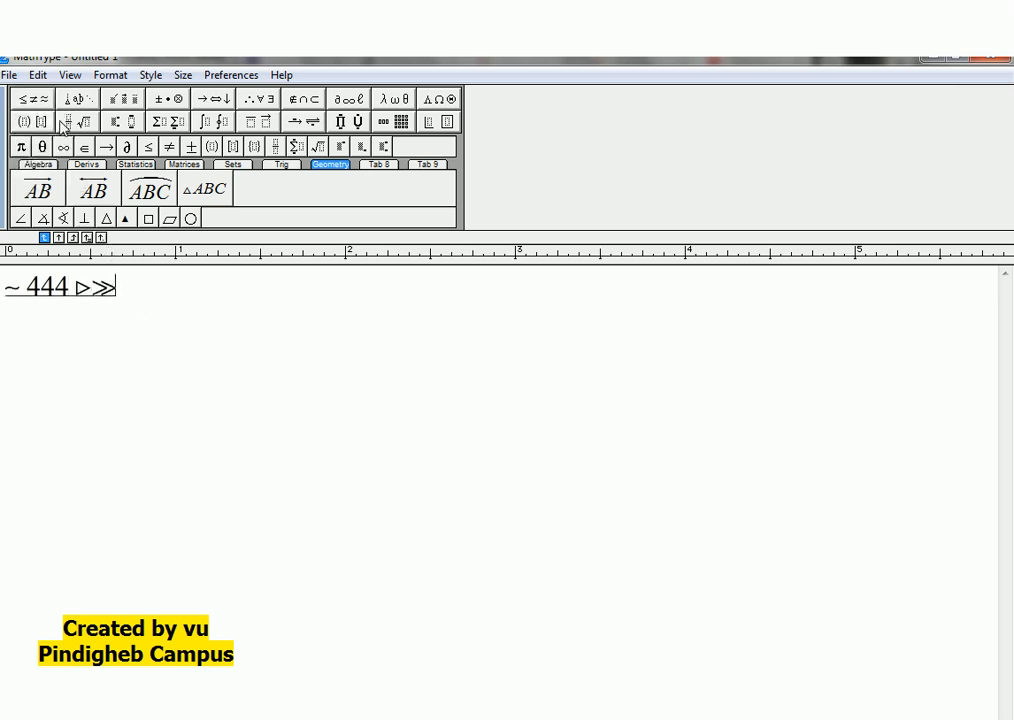
pyautogui.click(33, 99)
pyautogui.click(41, 118)
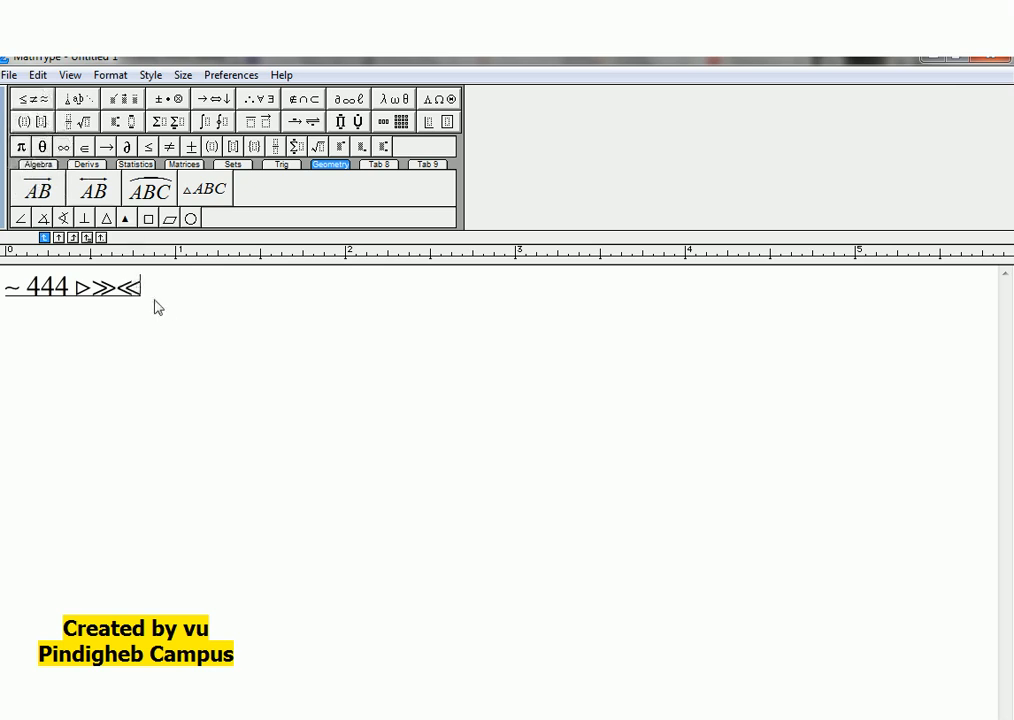
# Append the relational symbols ≥ and ≈ after ≪ in the equation
pyautogui.click(33, 99)
pyautogui.click(37, 122)
pyautogui.click(33, 99)
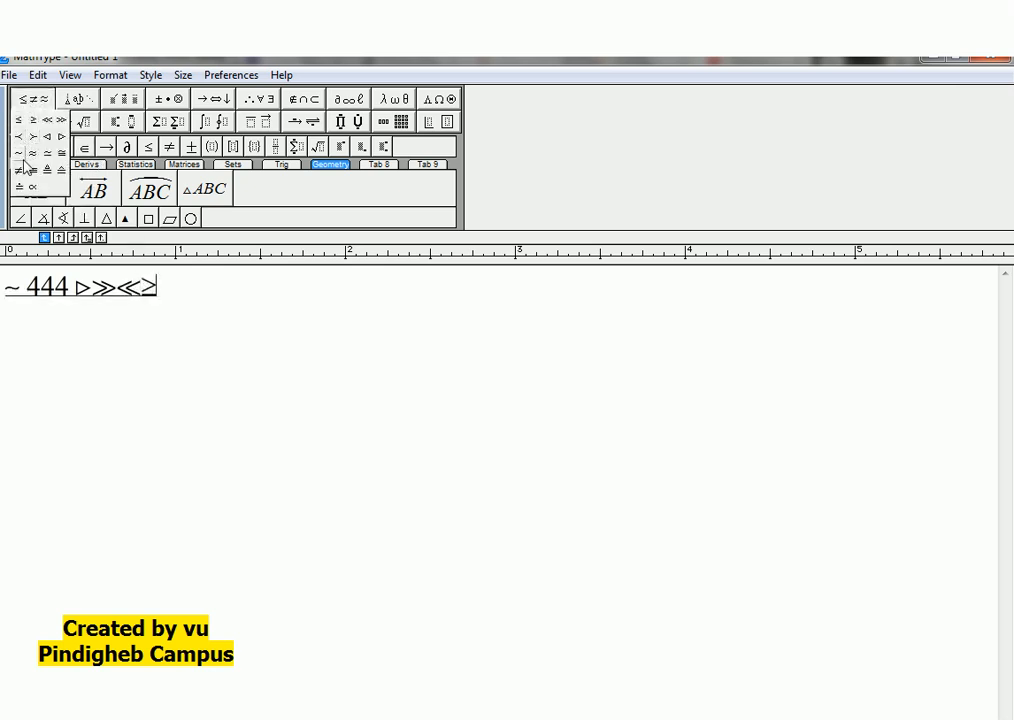
pyautogui.click(32, 153)
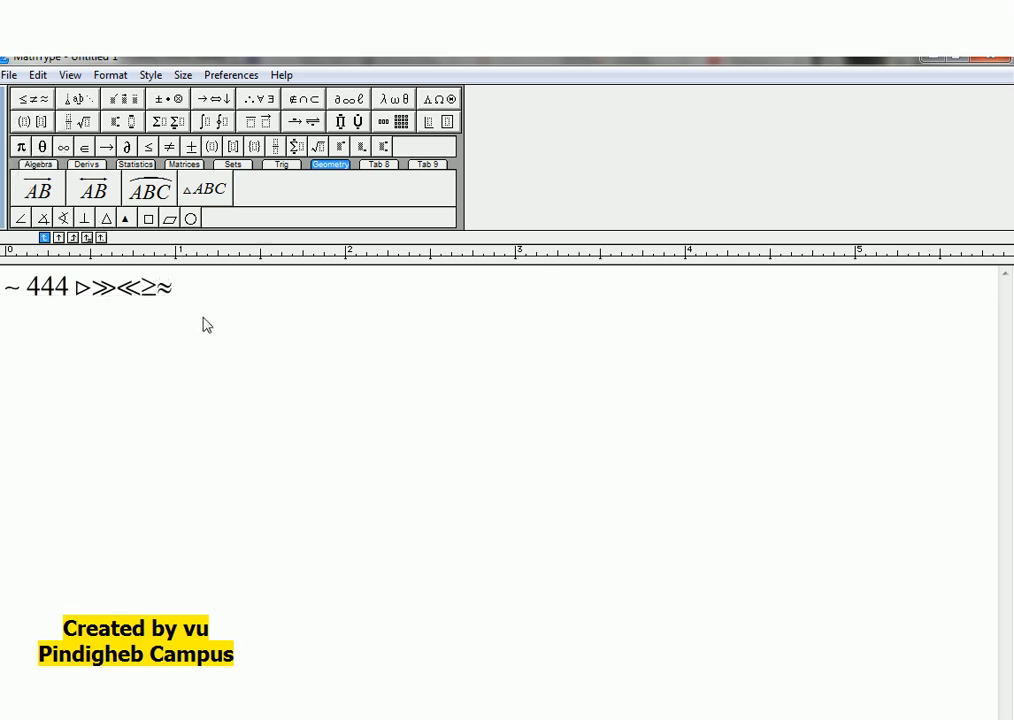
# Add a space after ≈ and write ∪ a ∪ b with the set union symbol
pyautogui.click(76, 99)
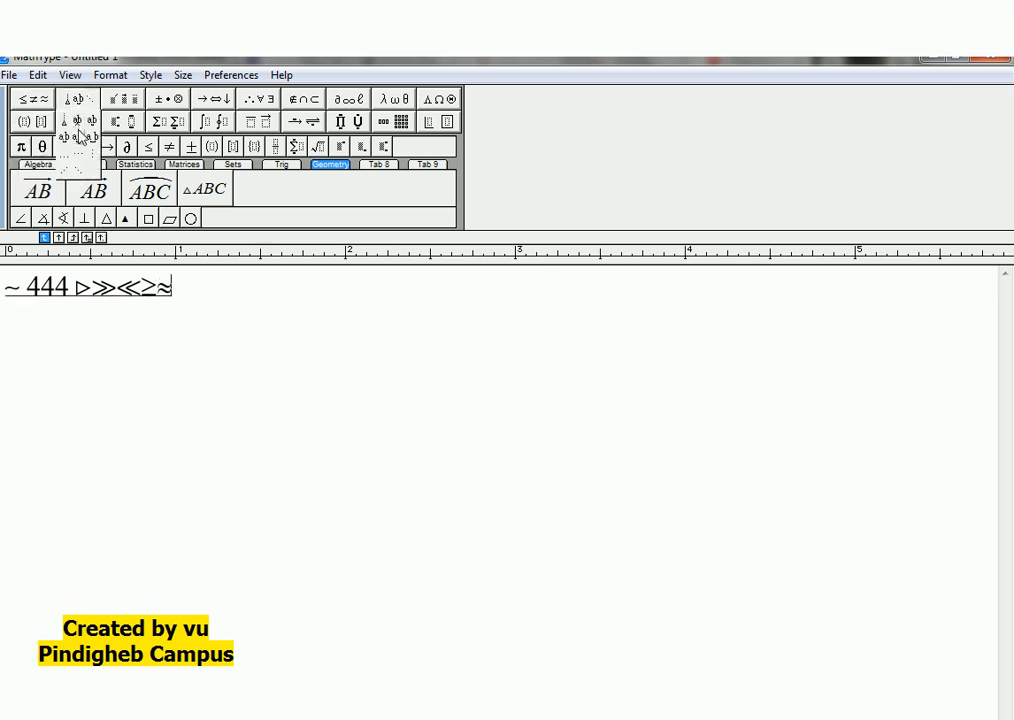
pyautogui.click(121, 99)
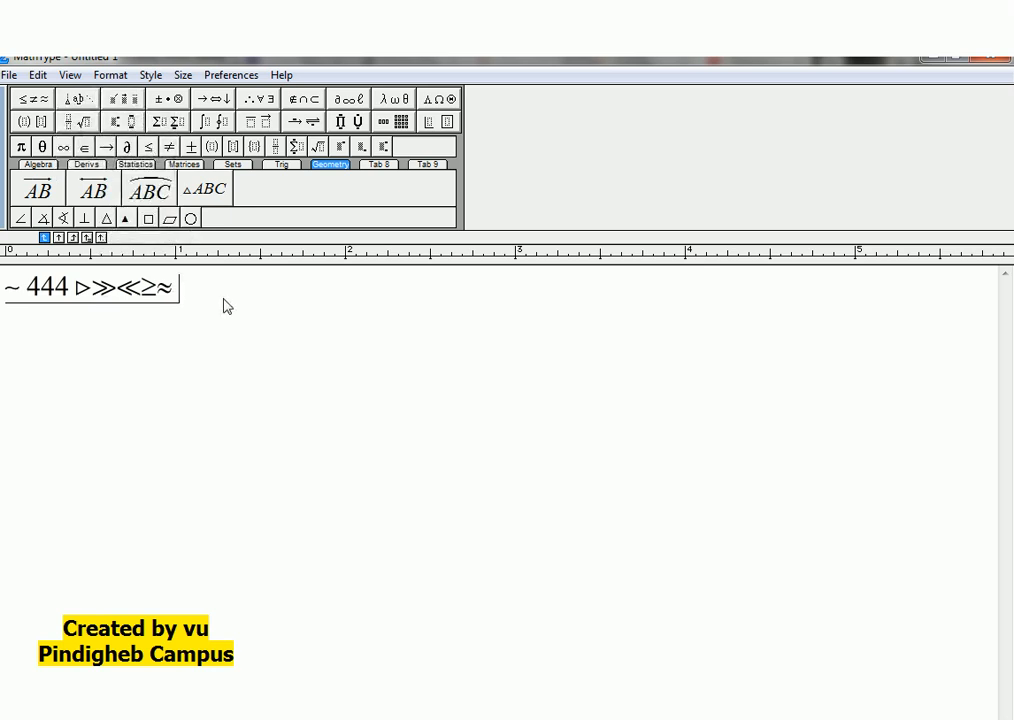
pyautogui.moveTo(205, 104)
pyautogui.moveTo(252, 99)
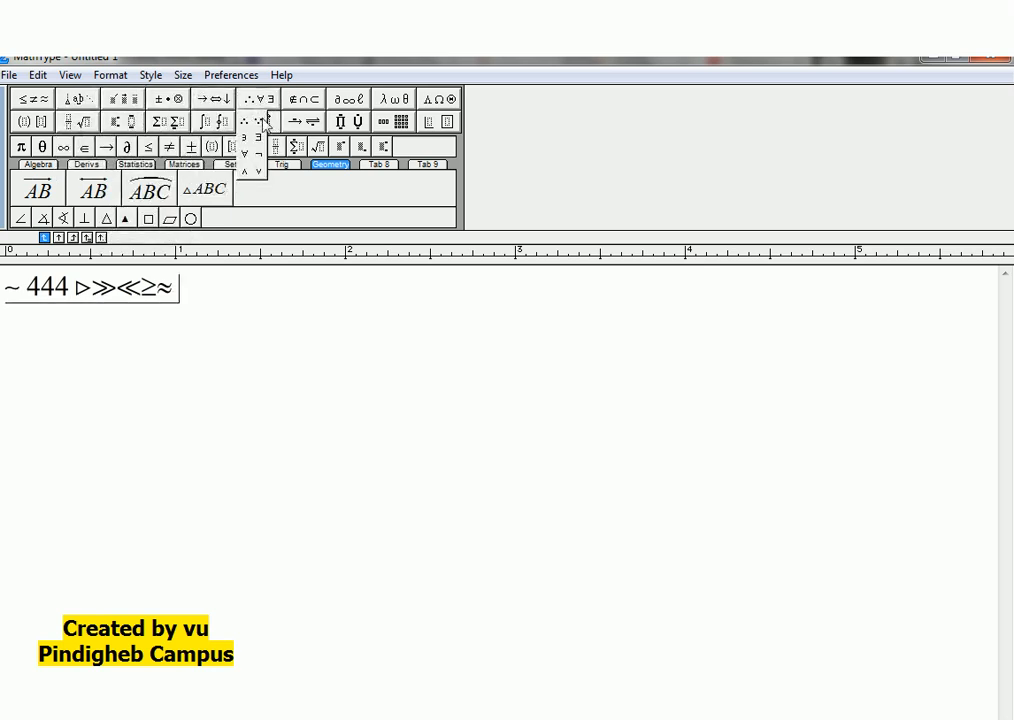
pyautogui.moveTo(314, 122)
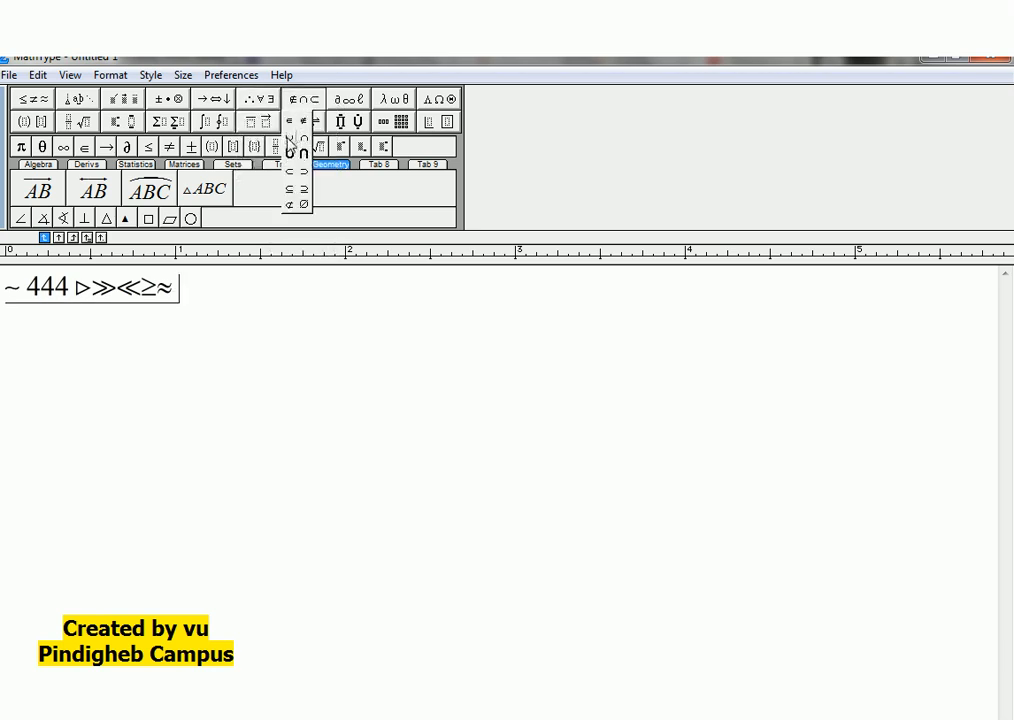
pyautogui.click(291, 150)
pyautogui.moveTo(320, 127)
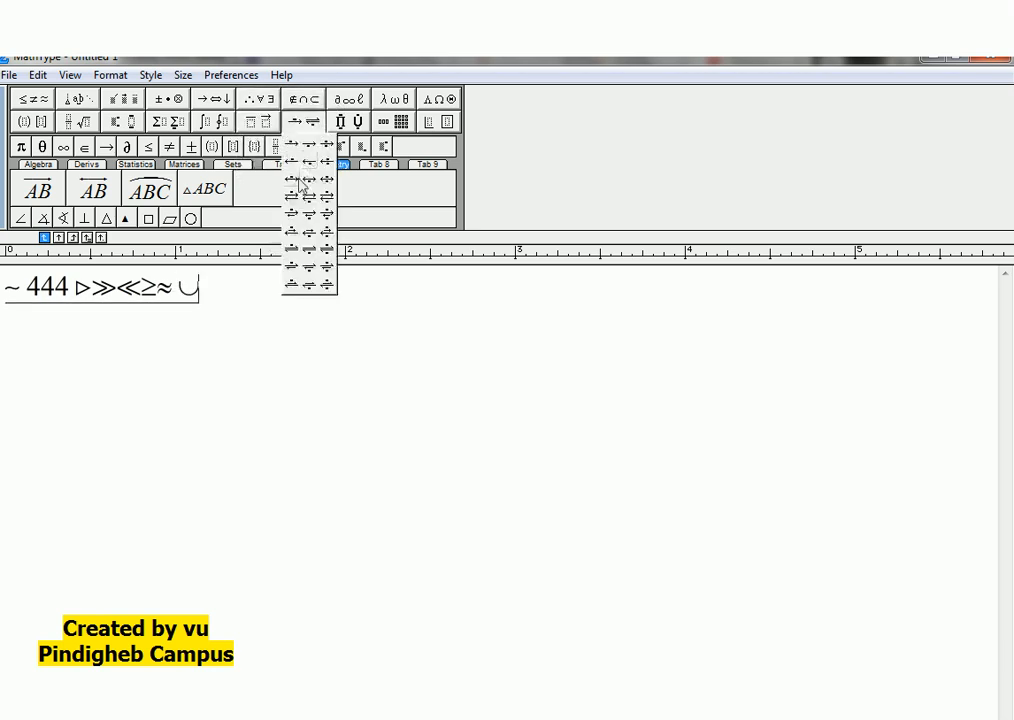
pyautogui.write('a')
pyautogui.moveTo(305, 100)
pyautogui.click(291, 151)
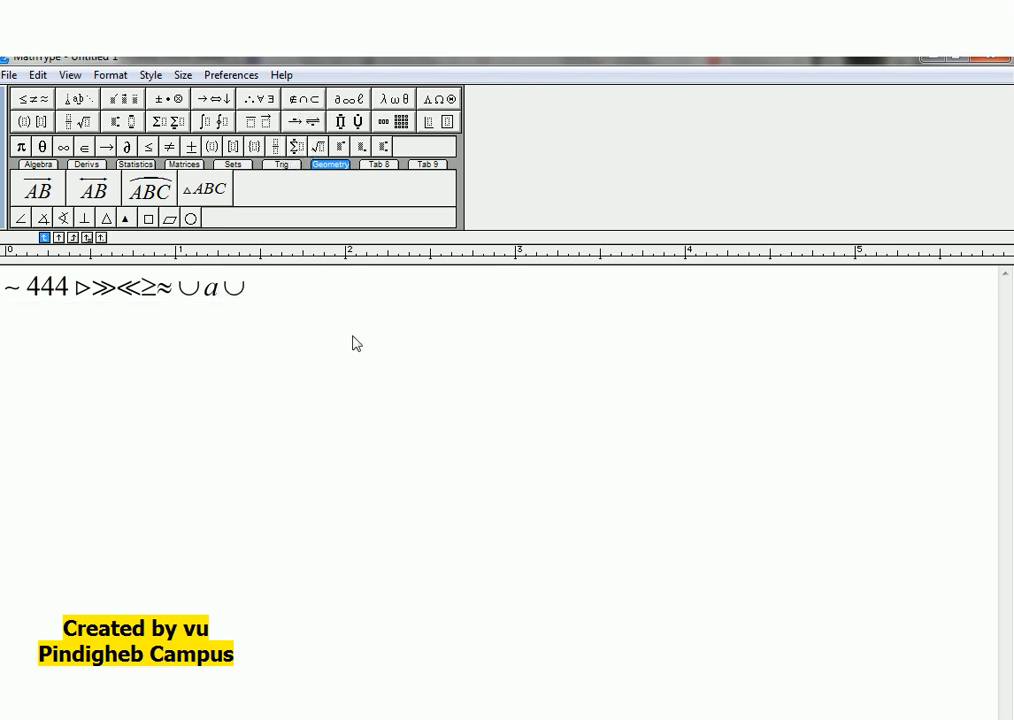
pyautogui.write('b')
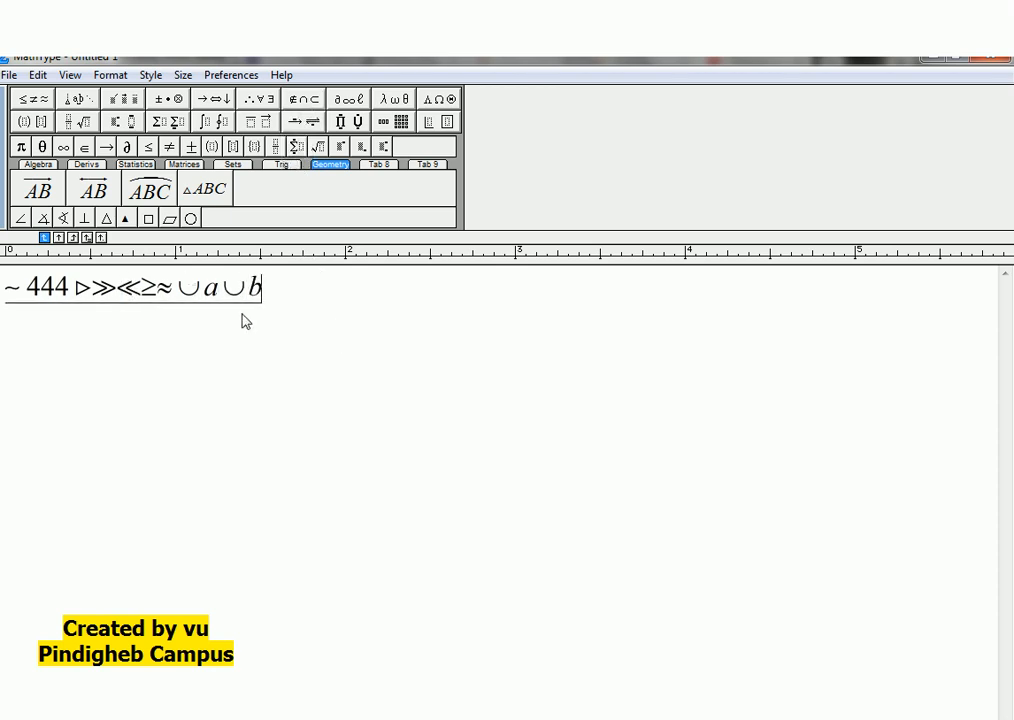
# Append the intersection symbol ∩, the partial derivative ∂ and the lowercase Greek λ after b
pyautogui.moveTo(305, 121)
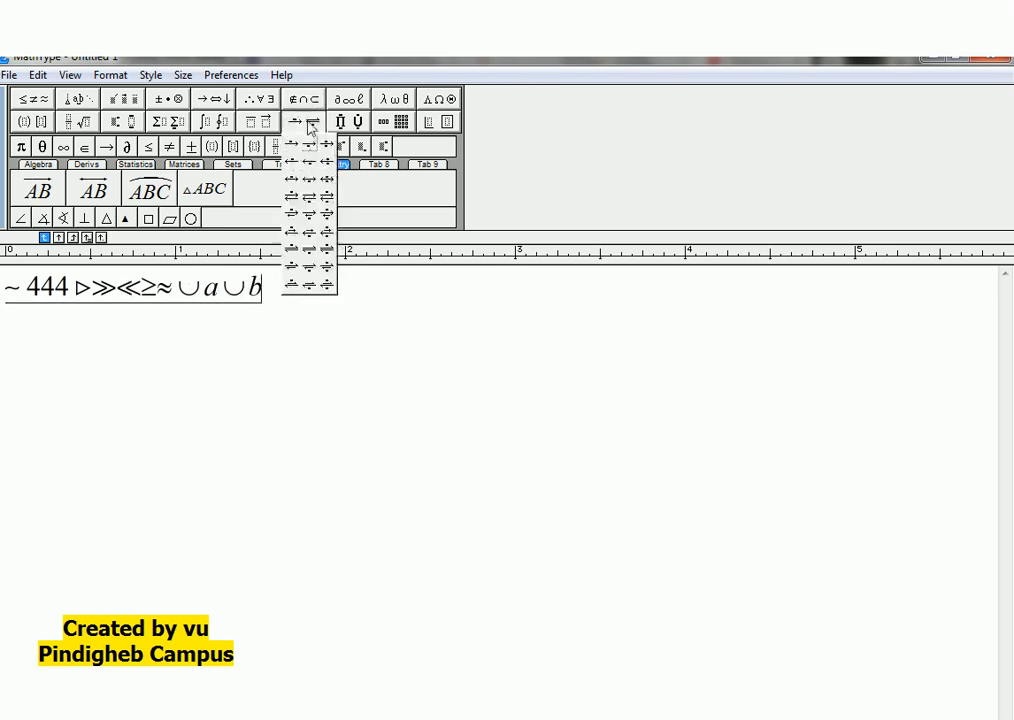
pyautogui.click(305, 151)
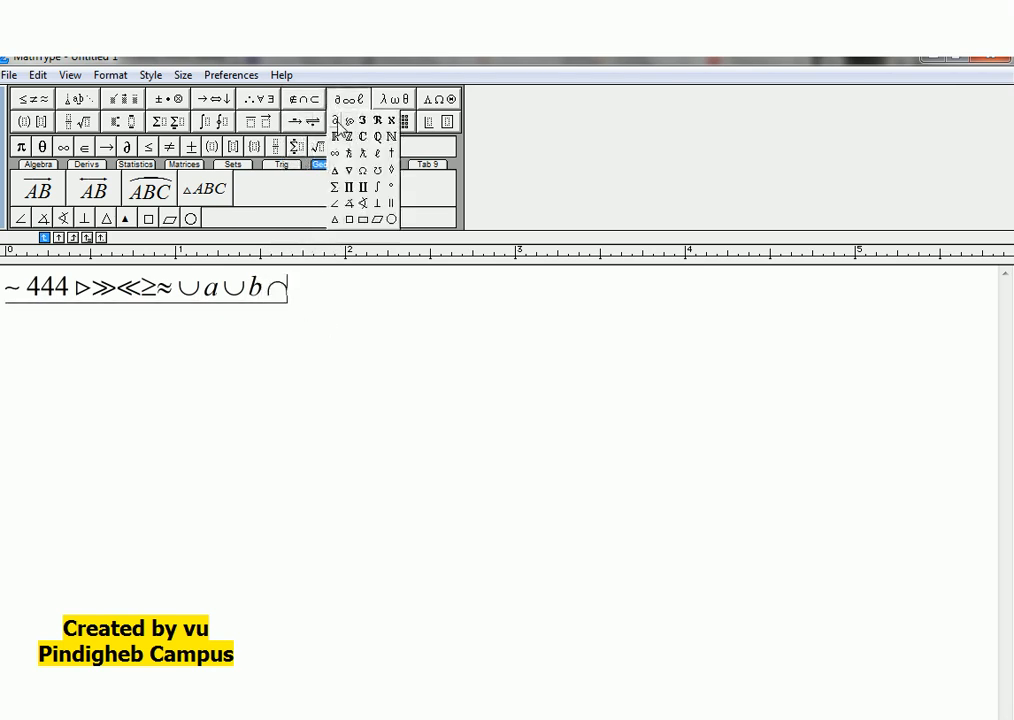
pyautogui.click(336, 119)
pyautogui.moveTo(394, 100)
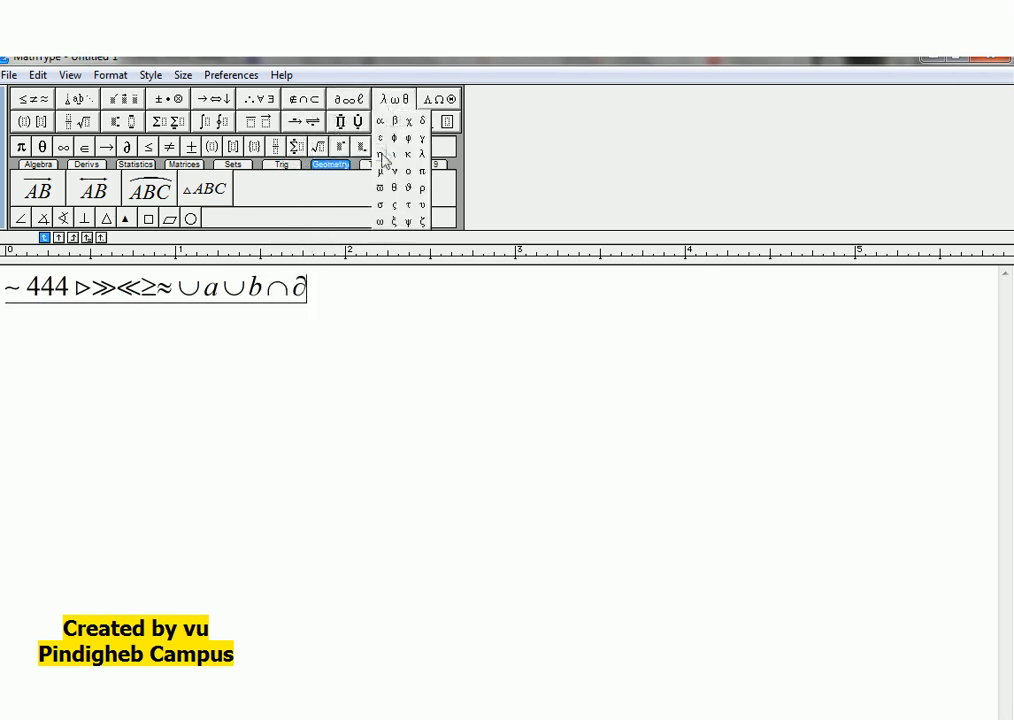
pyautogui.click(422, 154)
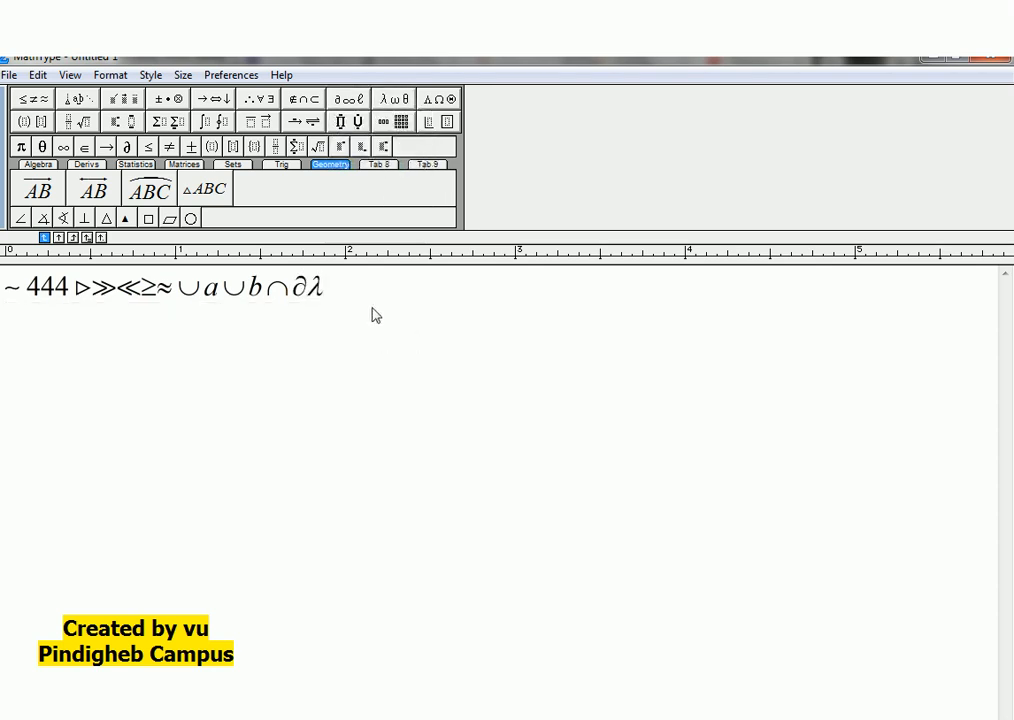
# Enter ℝ, β and α on the third line, and append the uppercase Greek Ε to the first line
pyautogui.press('Return')
pyautogui.press('Return')
pyautogui.moveTo(350, 101)
pyautogui.click(339, 138)
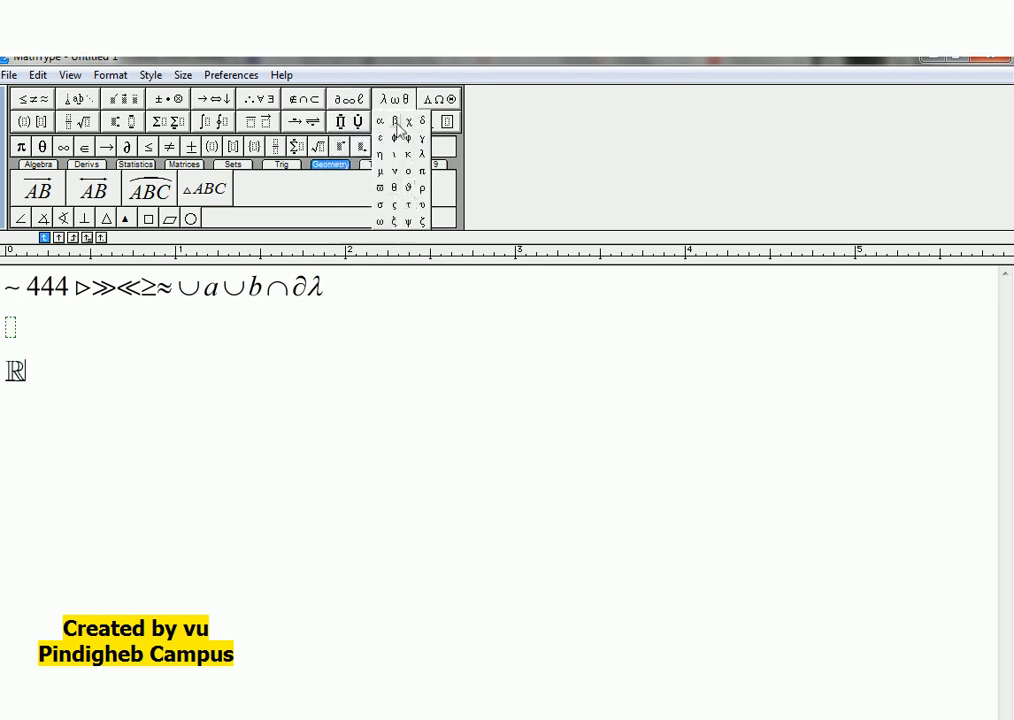
pyautogui.click(394, 120)
pyautogui.click(380, 122)
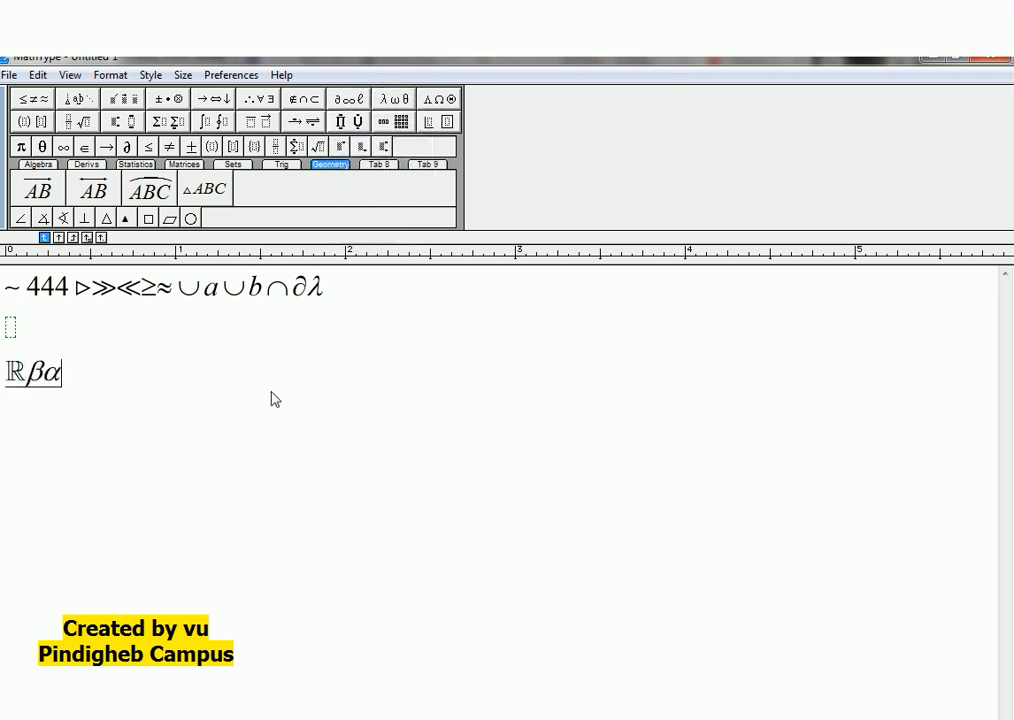
pyautogui.moveTo(448, 95)
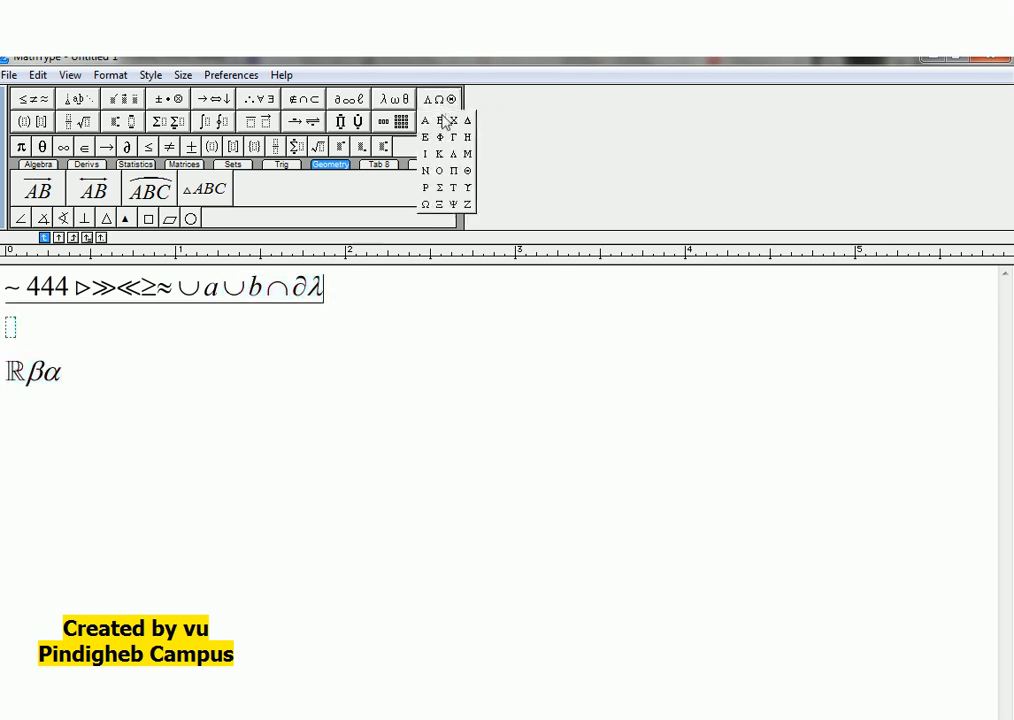
pyautogui.click(424, 140)
# Insert nested parentheses, square brackets and curly braces after ℝβα on the third line
pyautogui.click(227, 375)
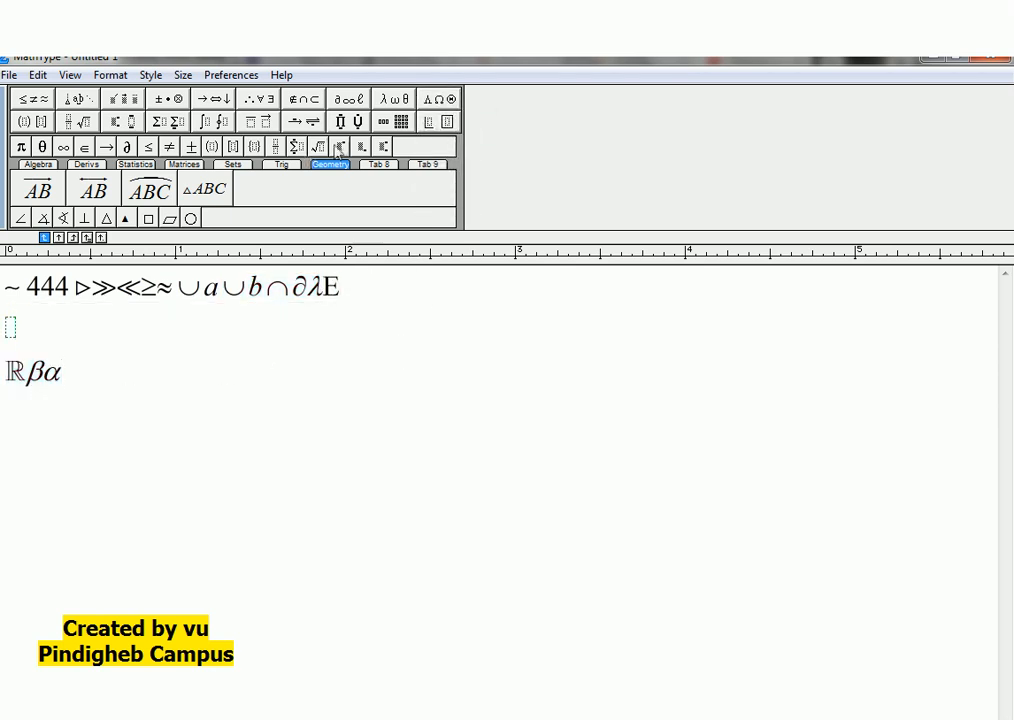
pyautogui.click(21, 143)
pyautogui.click(39, 144)
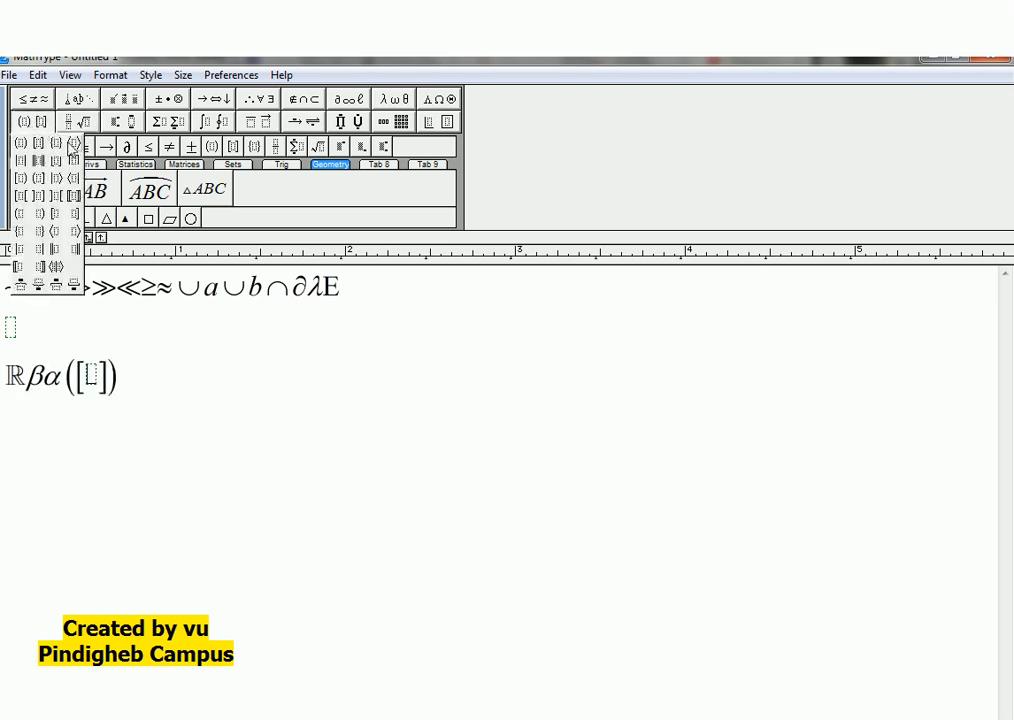
pyautogui.click(56, 143)
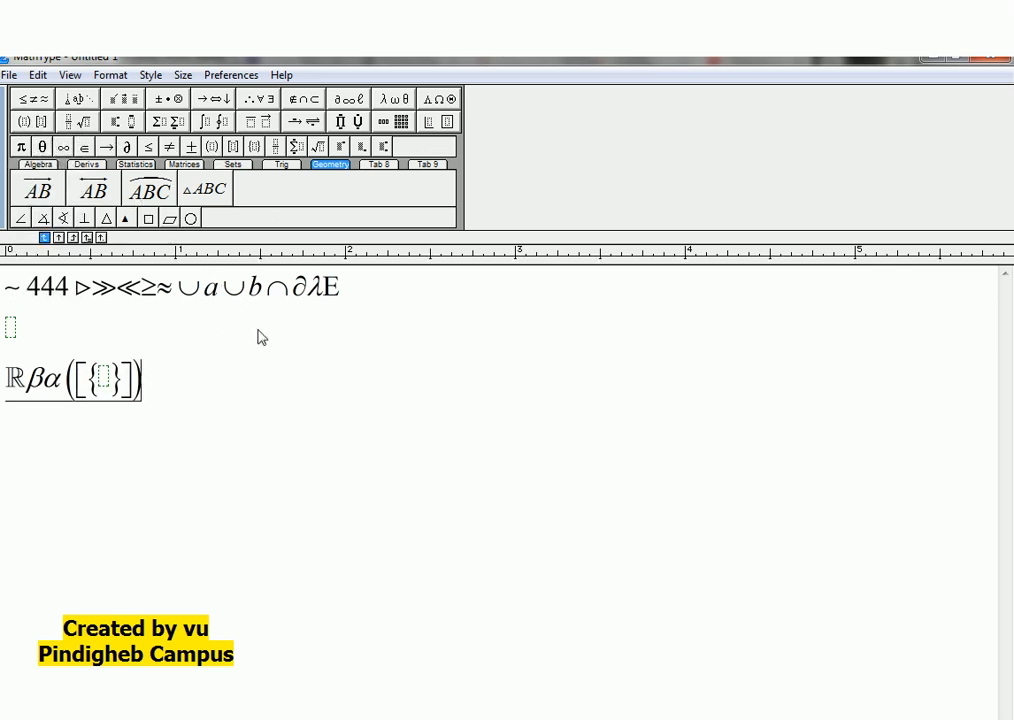
# Insert four nested square roots on a new line below ℝβα, and delete them
pyautogui.press('Return')
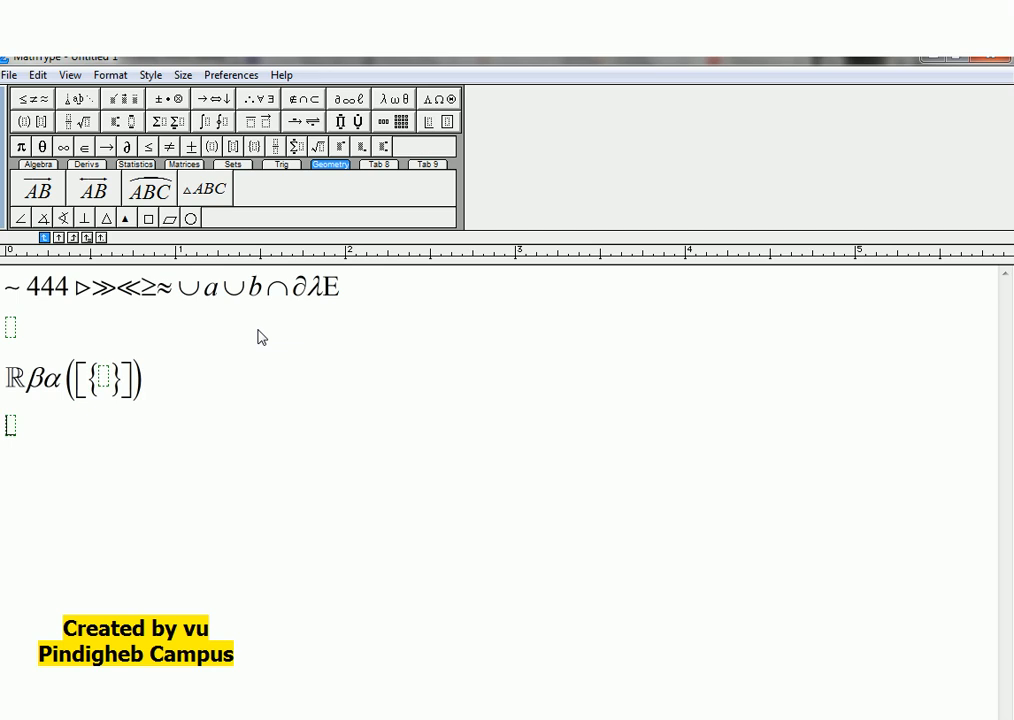
pyautogui.hotkey('ctrl', 'r')
pyautogui.hotkey('ctrl', 'r')
pyautogui.hotkey('ctrl', 'r')
pyautogui.hotkey('ctrl', 'r')
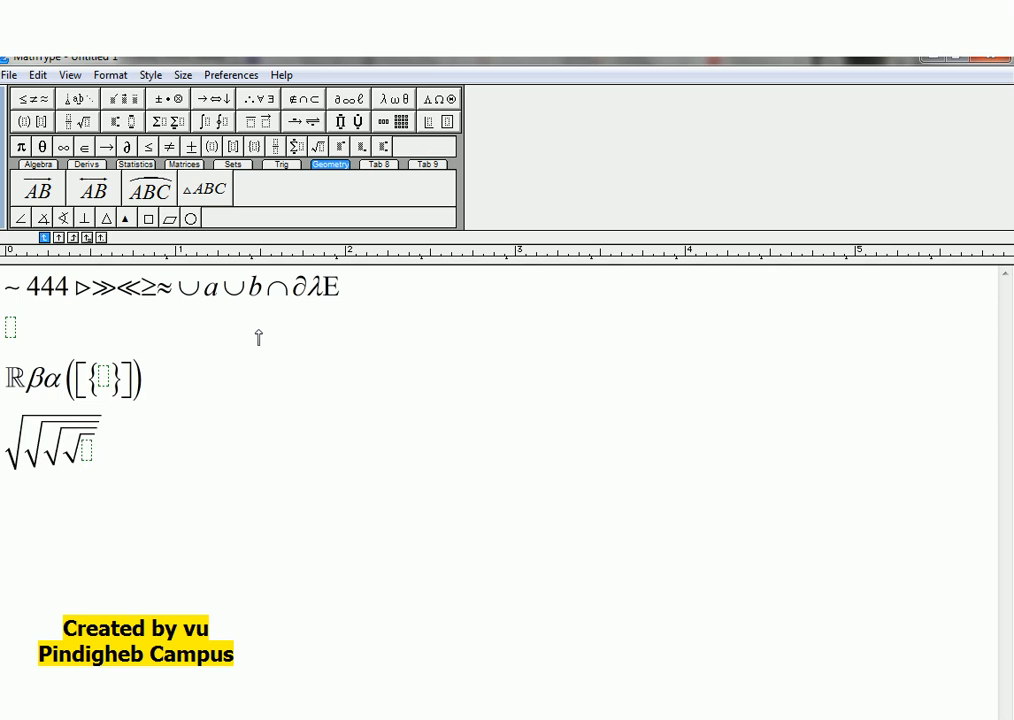
pyautogui.click(72, 119)
pyautogui.moveTo(97, 453); pyautogui.dragTo(4, 410)
pyautogui.press('Delete')
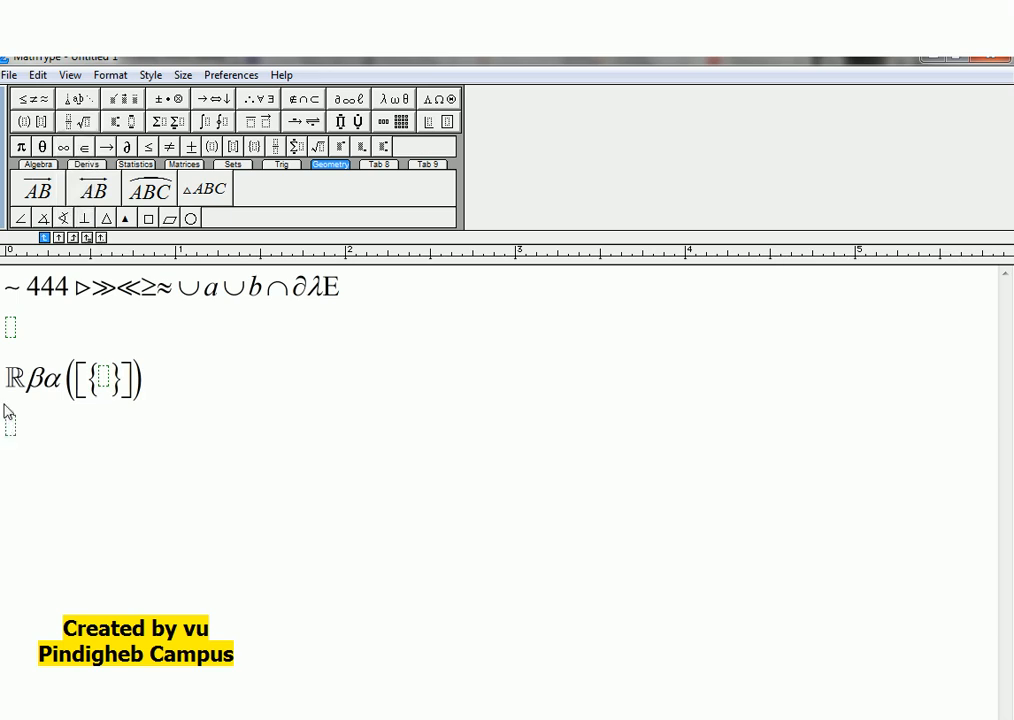
# Write the sample text "ctrl + r" after the nested brackets, and clear it from the equation
pyautogui.write('lrol')
pyautogui.press('BackSpace')
pyautogui.press('BackSpace')
pyautogui.press('BackSpace')
pyautogui.write('ctrl')
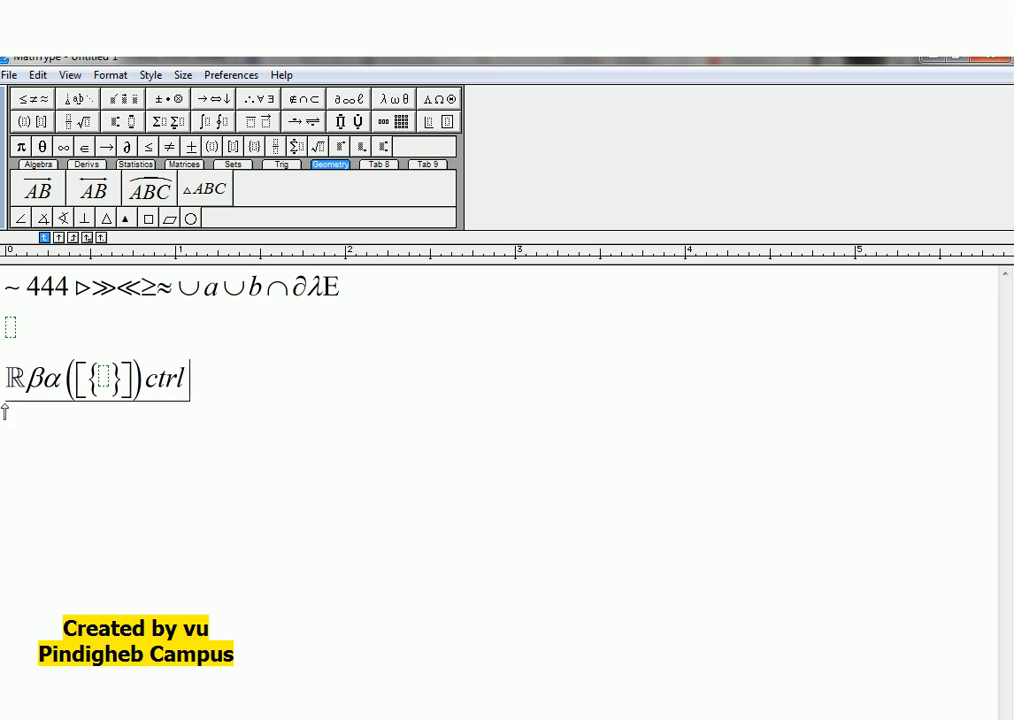
pyautogui.write('+r')
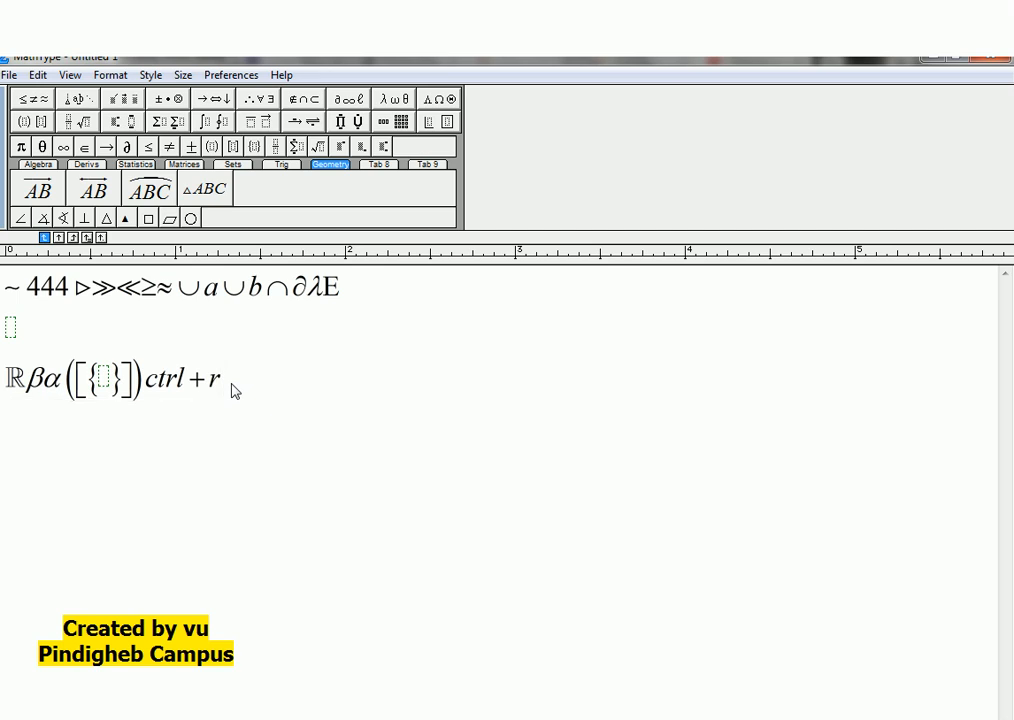
pyautogui.press('BackSpace')
pyautogui.press('BackSpace')
pyautogui.press('BackSpace')
pyautogui.press('BackSpace')
pyautogui.press('BackSpace')
pyautogui.press('BackSpace')
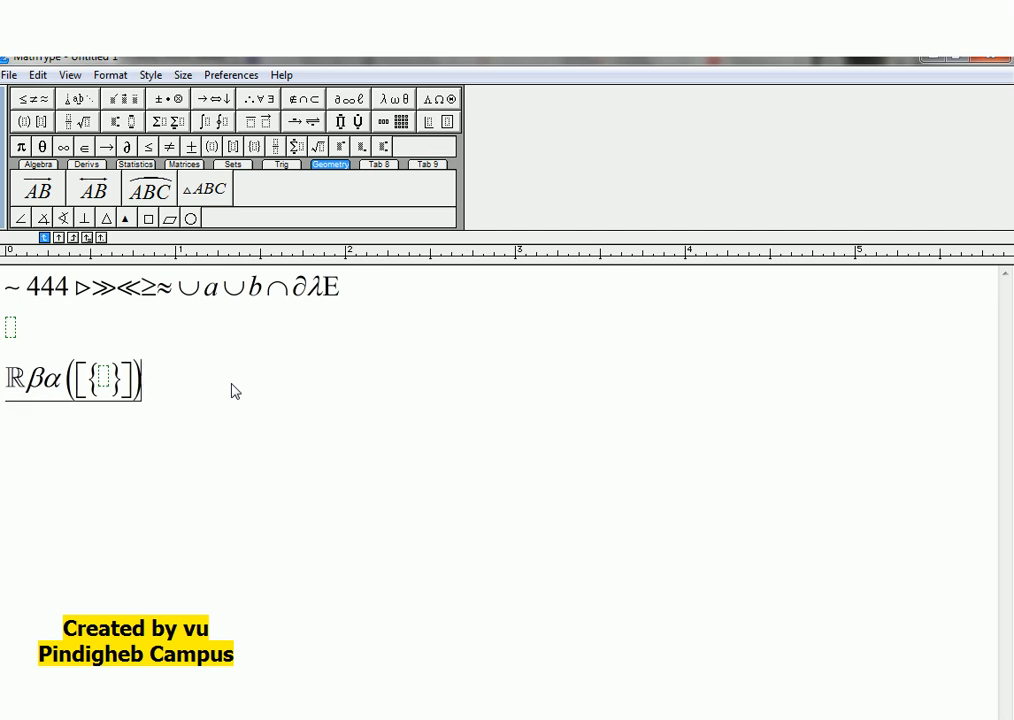
# Append an empty square root and a reduced-size diagonal fraction after the nested brackets
pyautogui.hotkey('ctrl', 'r')
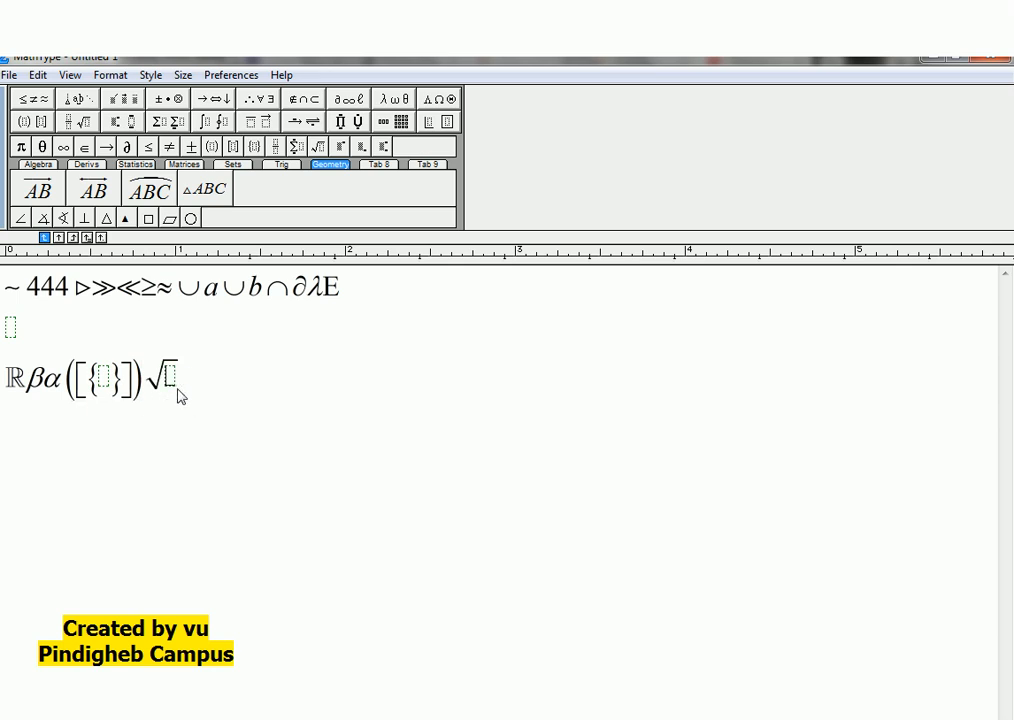
pyautogui.click(207, 371)
pyautogui.click(90, 121)
pyautogui.click(94, 121)
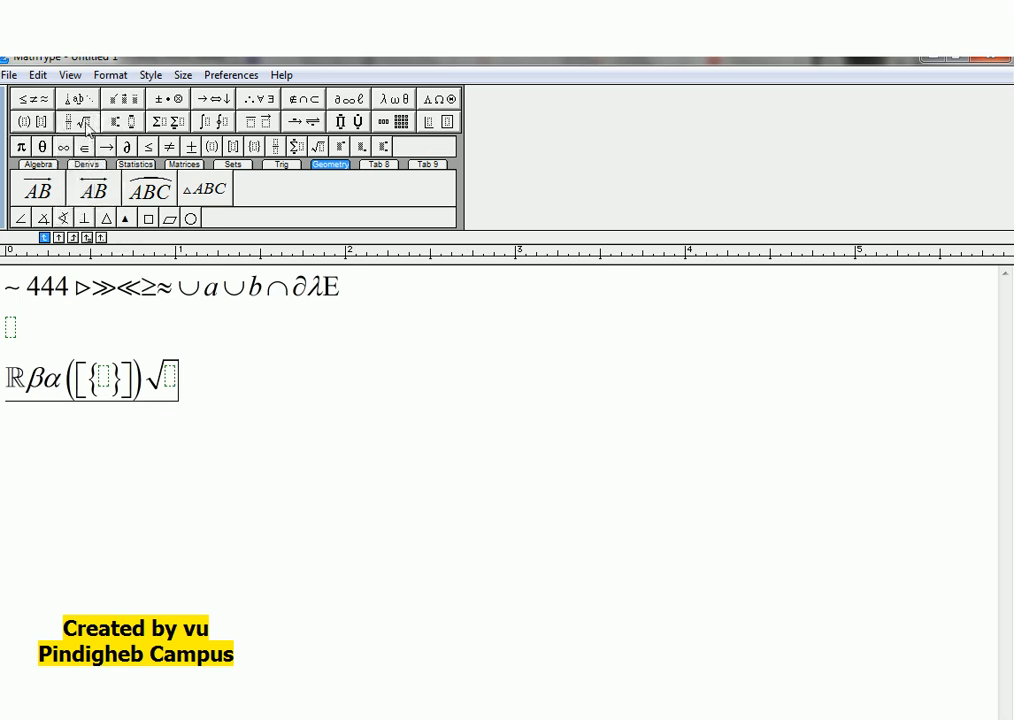
pyautogui.click(84, 122)
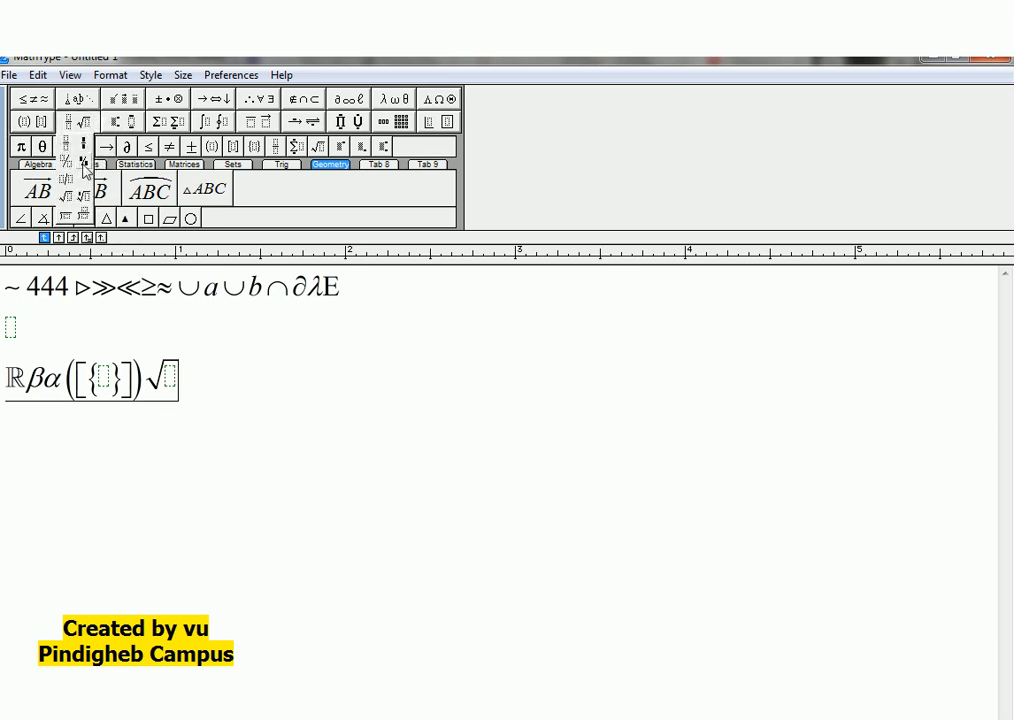
pyautogui.click(83, 163)
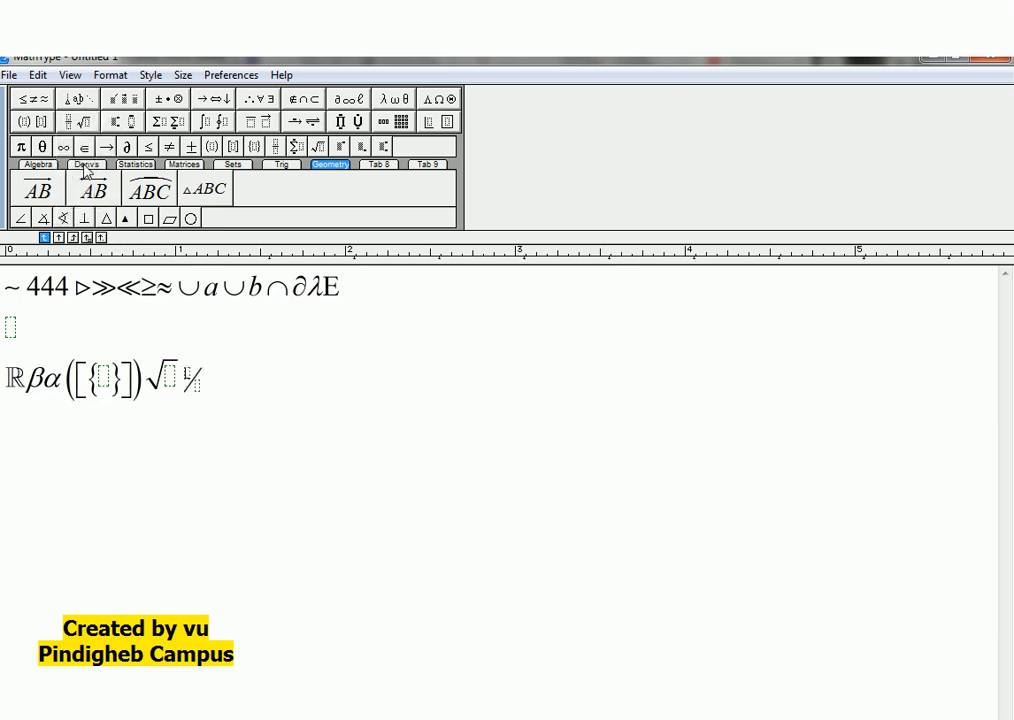
# Fill the diagonal fraction with 8 as the numerator and 5 as the denominator
pyautogui.click(187, 377)
pyautogui.click(201, 389)
pyautogui.click(196, 387)
pyautogui.write('5')
pyautogui.click(213, 381)
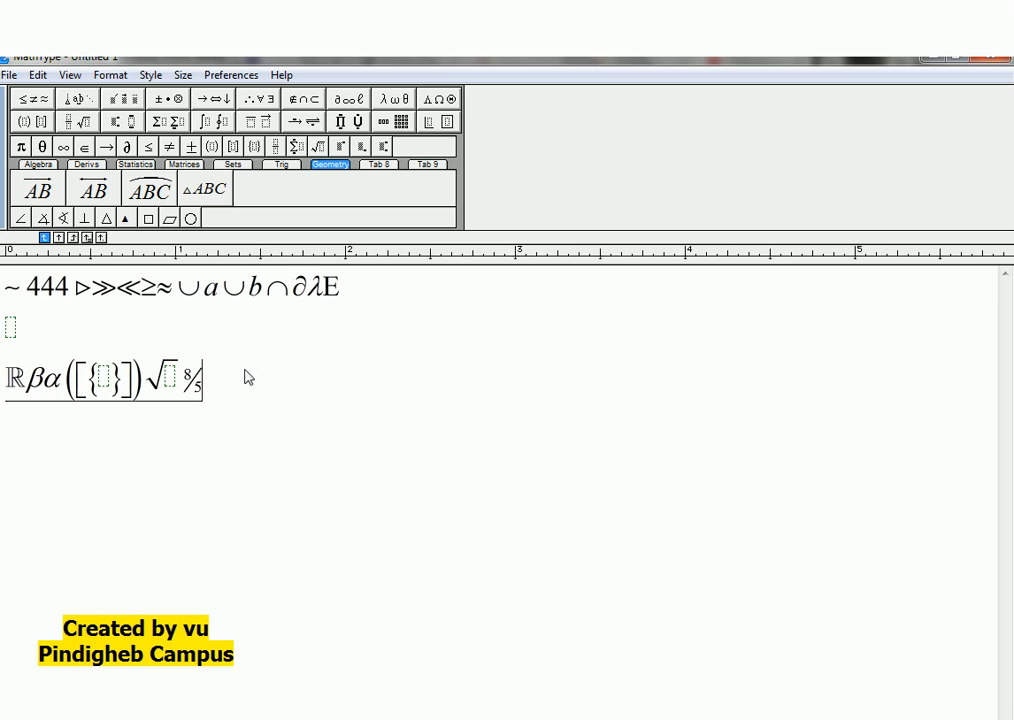
# Add a space and the ≠ symbol after the 8/5 fraction, dismissing the Windows color scheme prompt
pyautogui.hotkey('ctrl', 'space')
pyautogui.click(170, 148)
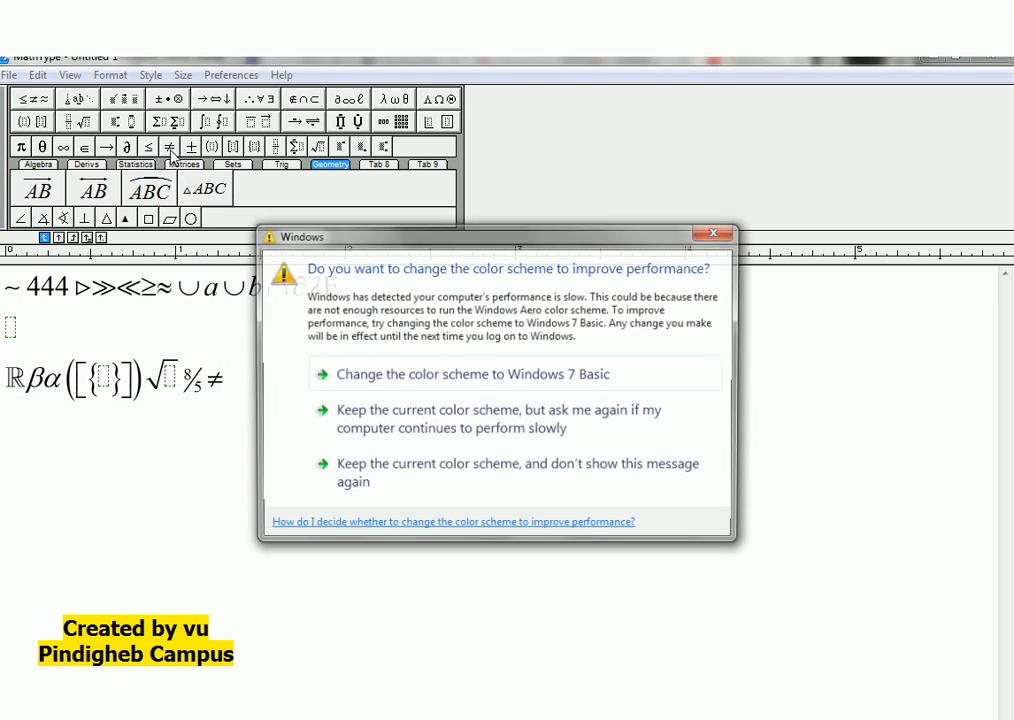
pyautogui.click(713, 234)
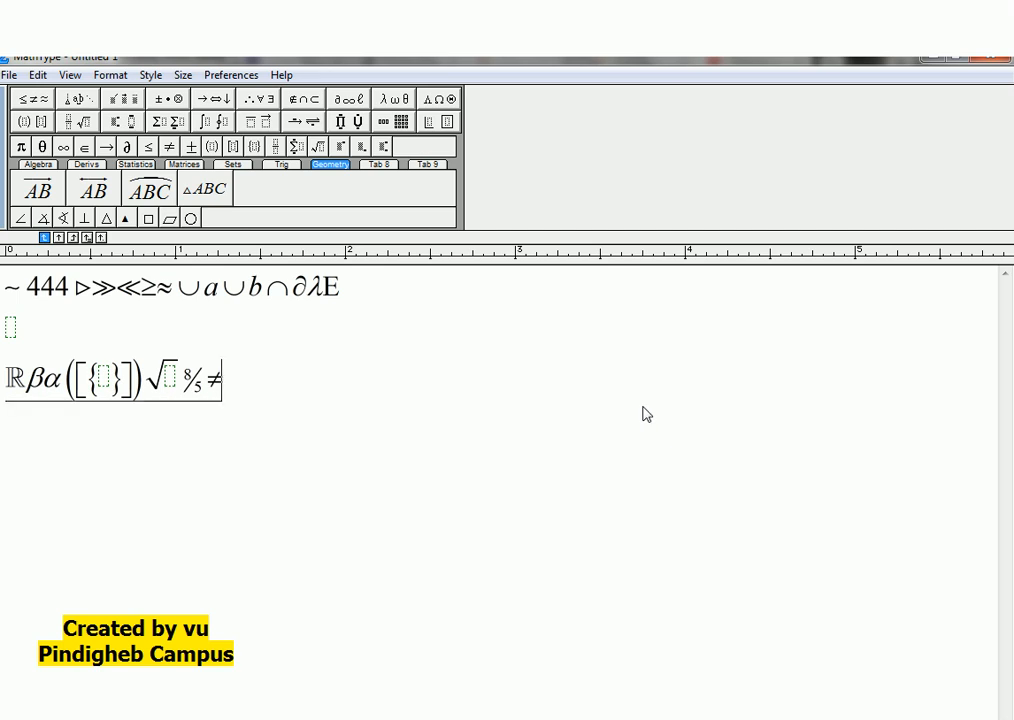
# Write "Gree" with a capital G on a new line, and start an empty line below it
pyautogui.press('Return')
pyautogui.write('gree')
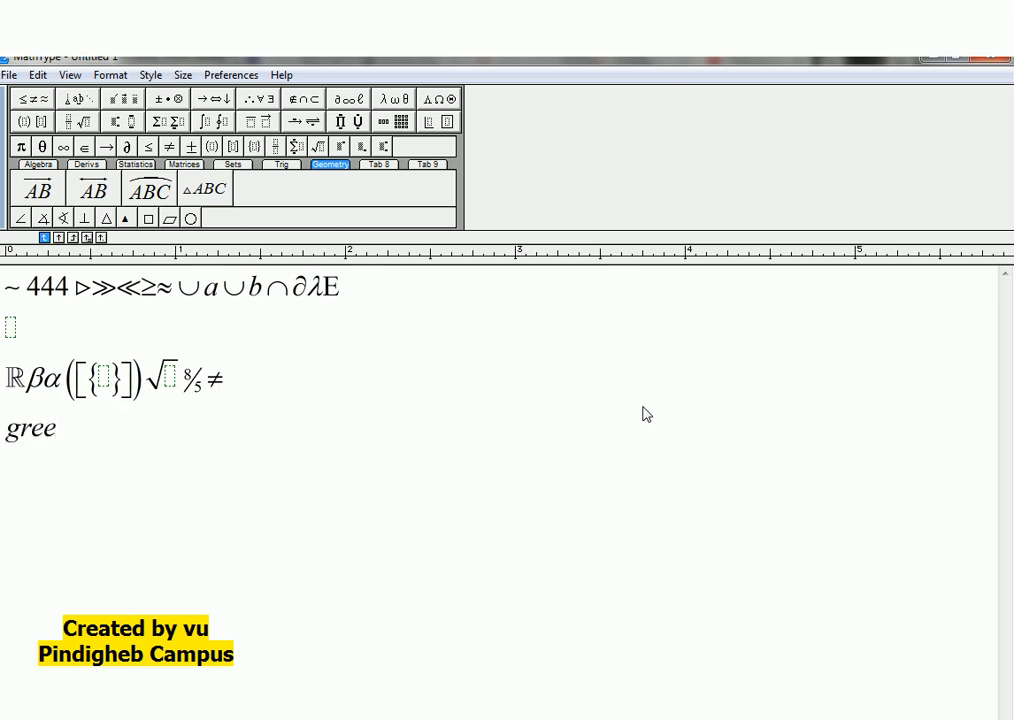
pyautogui.press('BackSpace')
pyautogui.press('BackSpace')
pyautogui.press('BackSpace')
pyautogui.press('BackSpace')
pyautogui.write('Gr')
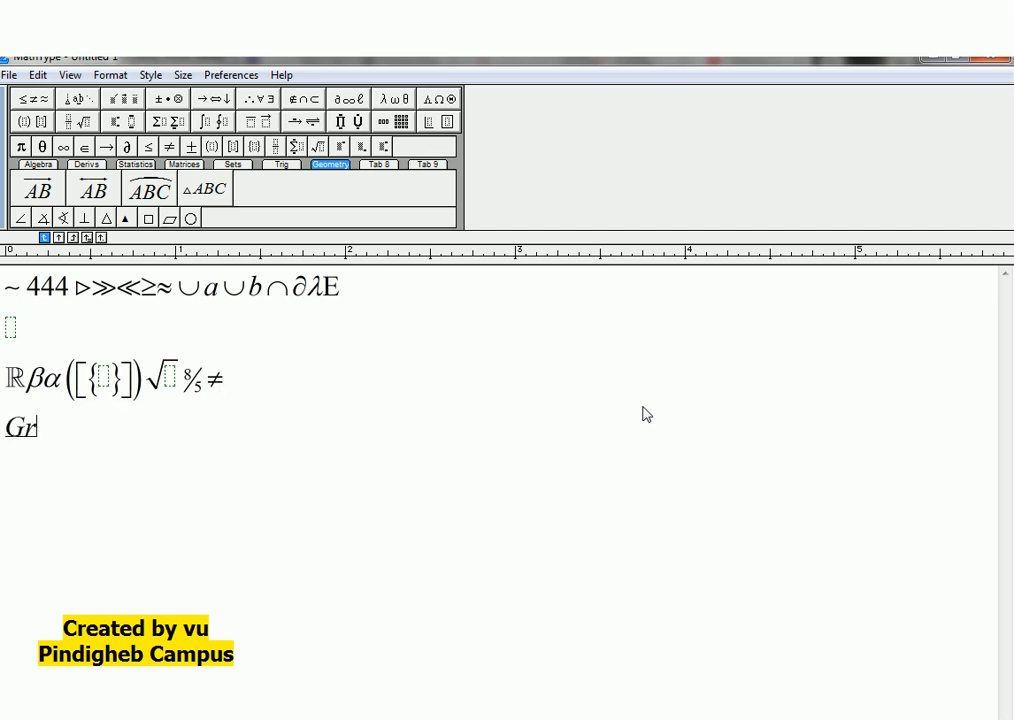
pyautogui.write('eeg')
pyautogui.press('BackSpace')
pyautogui.press('Return')
# Enter the Greek letter α on the empty line below "Gree"
pyautogui.hotkey('ctrl', 'a')
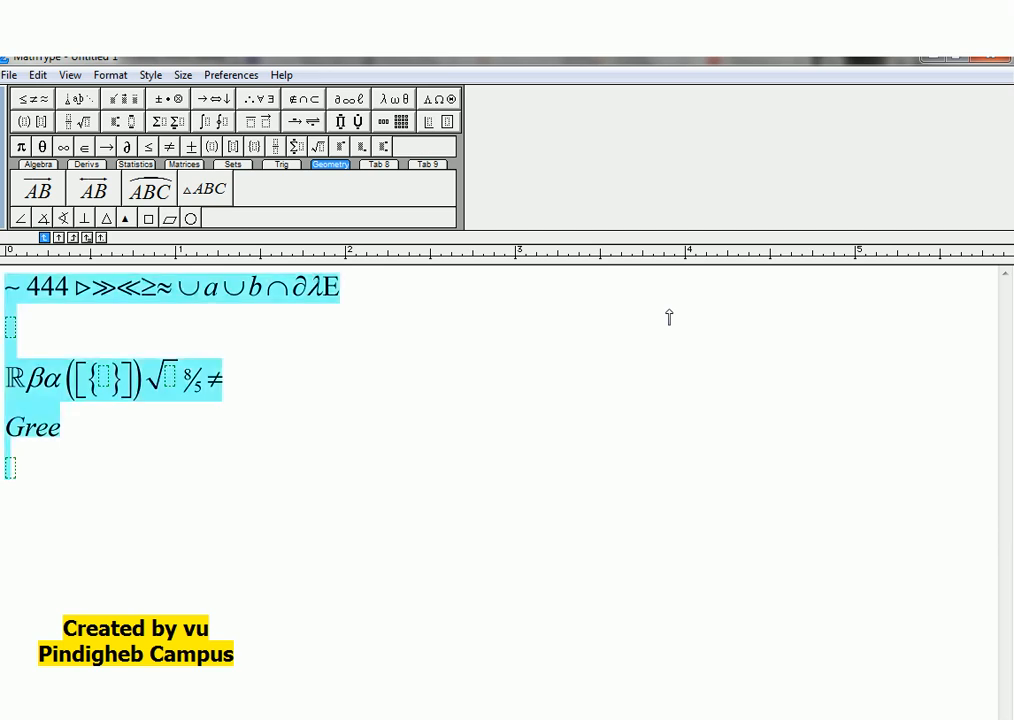
pyautogui.click(48, 477)
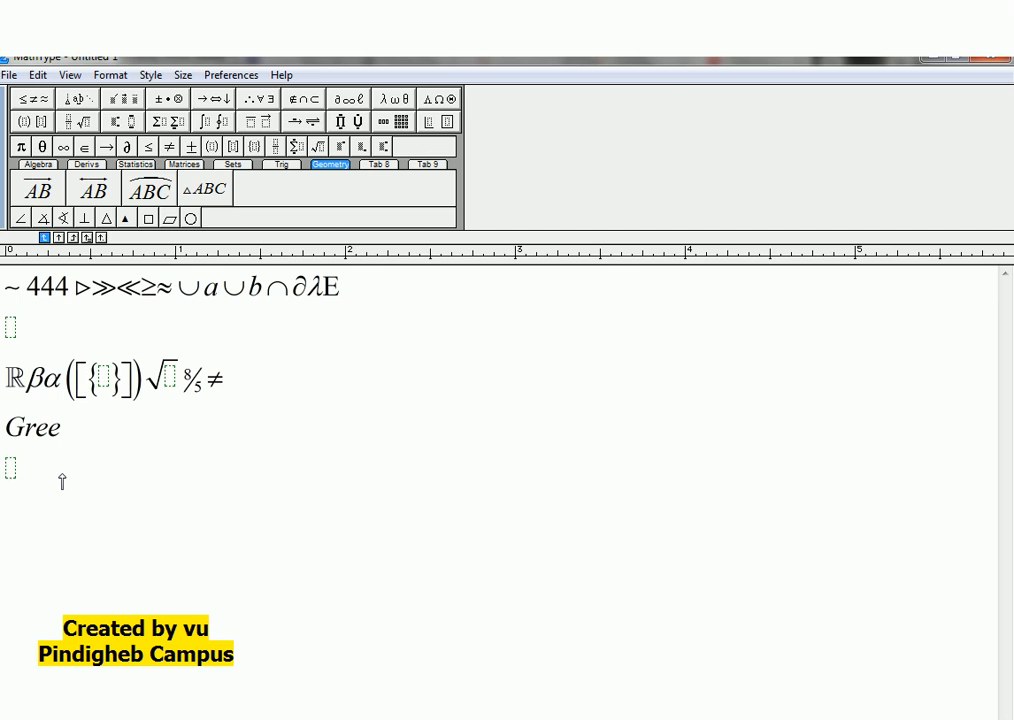
pyautogui.write('a')
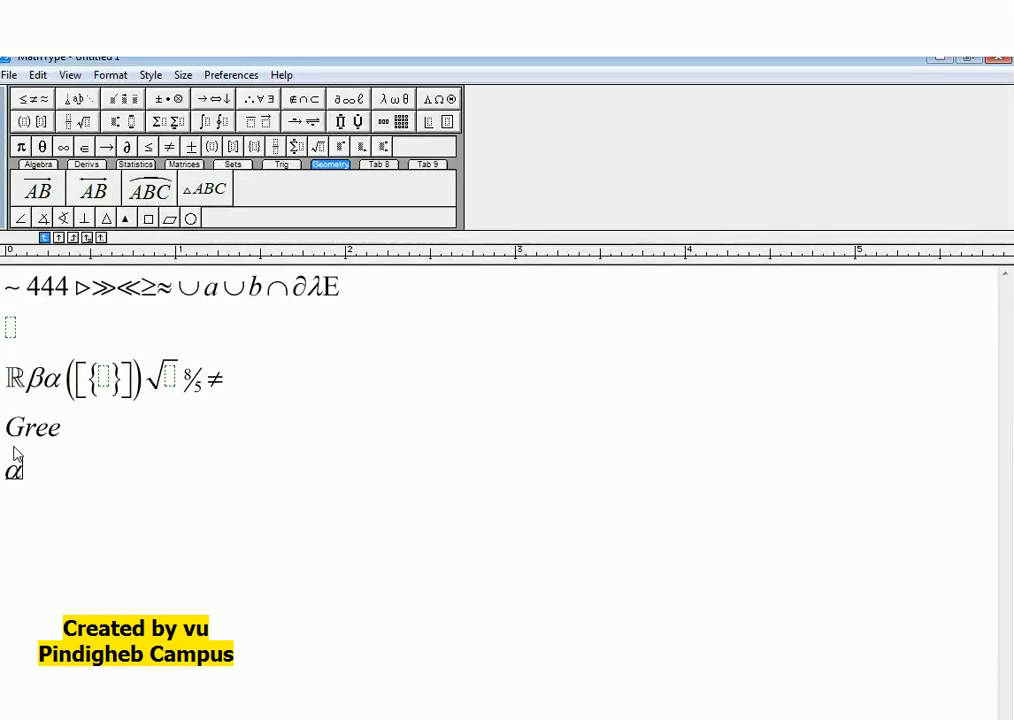
# Write "ctrol + shift + g" two lines below the α, and start a new line beneath it
pyautogui.press('Return')
pyautogui.press('Return')
pyautogui.write('ctrl')
pyautogui.press('BackSpace')
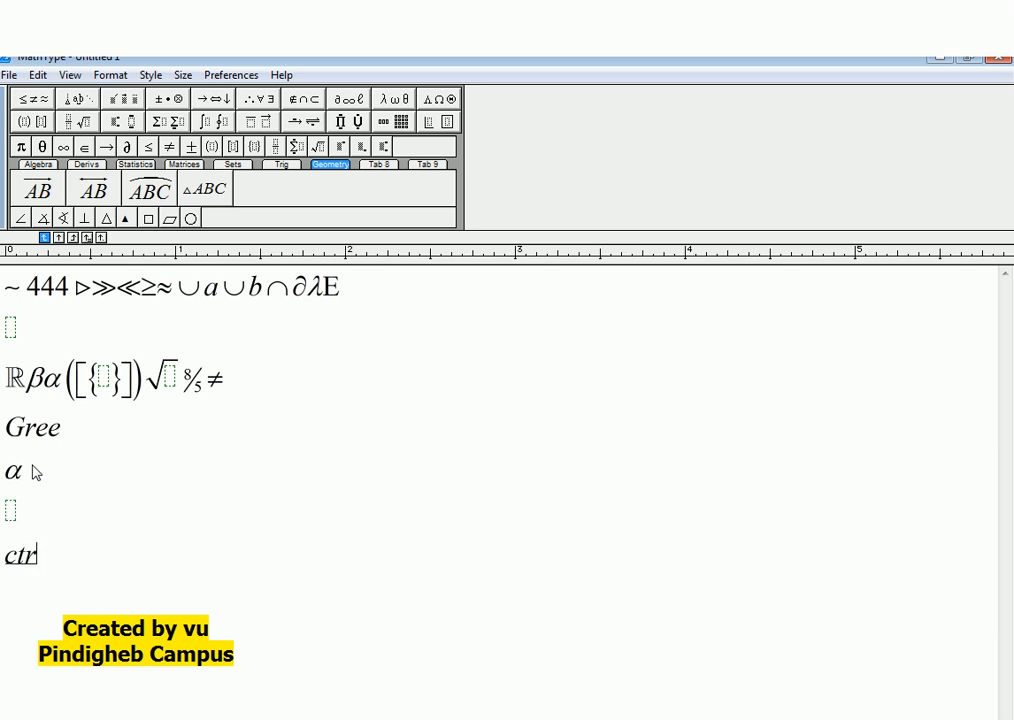
pyautogui.write('ol+shif')
pyautogui.press('BackSpace')
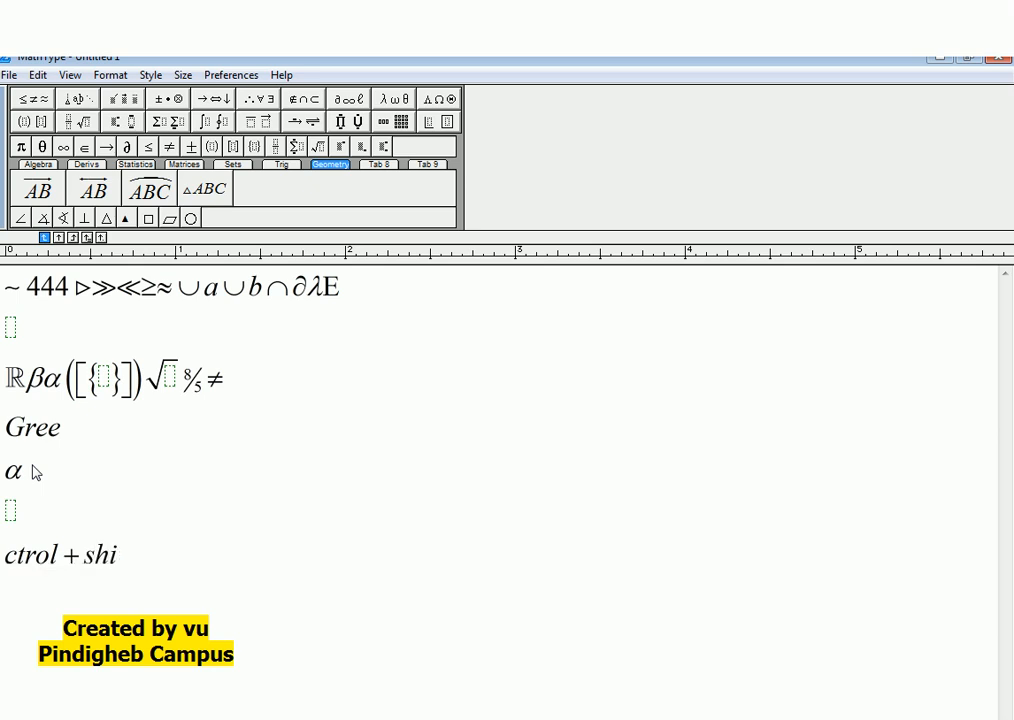
pyautogui.write('ft+g')
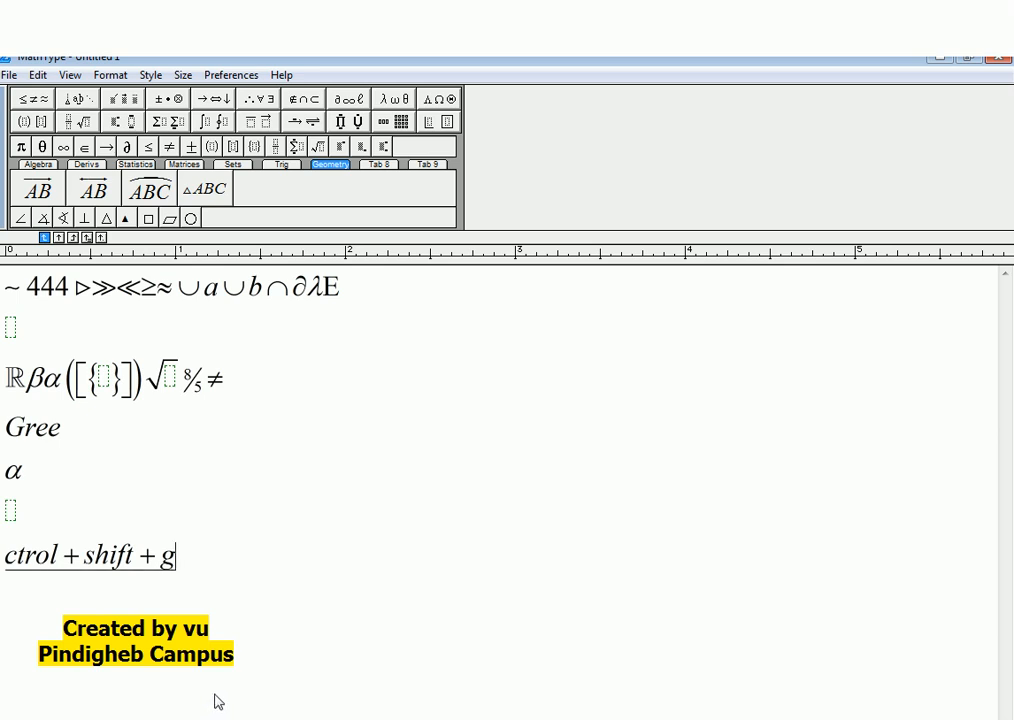
pyautogui.press('Return')
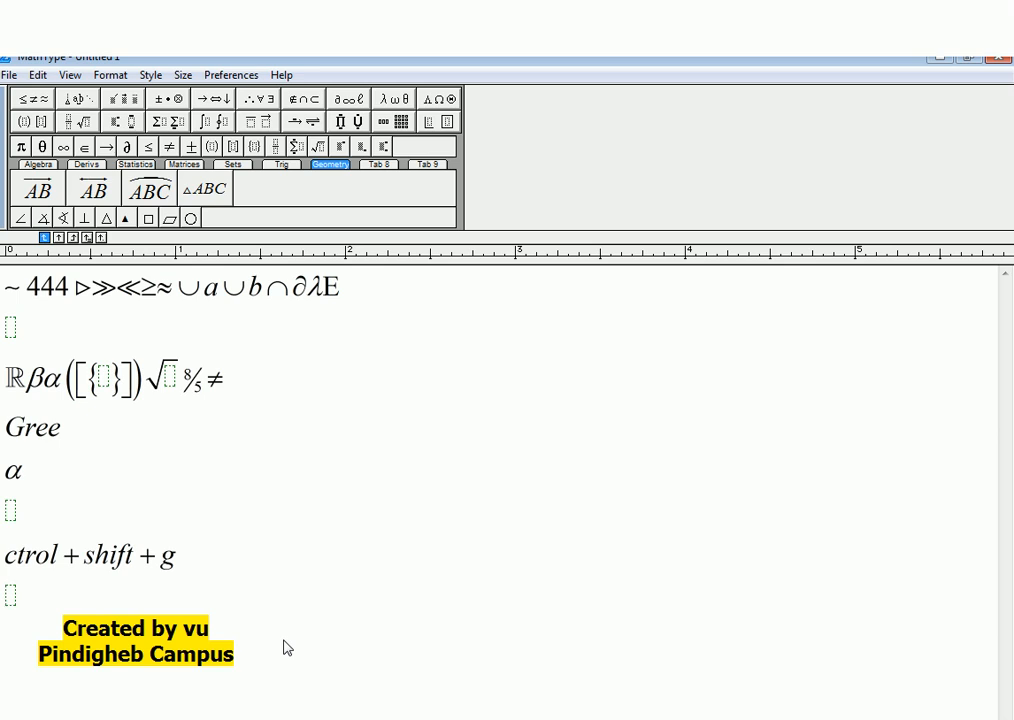
# Enter the Greek letters α, β, χ and δ on separate lines below "ctrol + shift + g"
pyautogui.hotkey('ctrl', 'g')
pyautogui.press('a')
pyautogui.press('Return')
pyautogui.hotkey('ctrl', 'g')
pyautogui.press('b')
pyautogui.press('Return')
pyautogui.hotkey('ctrl', 'g')
pyautogui.press('c')
pyautogui.press('Return')
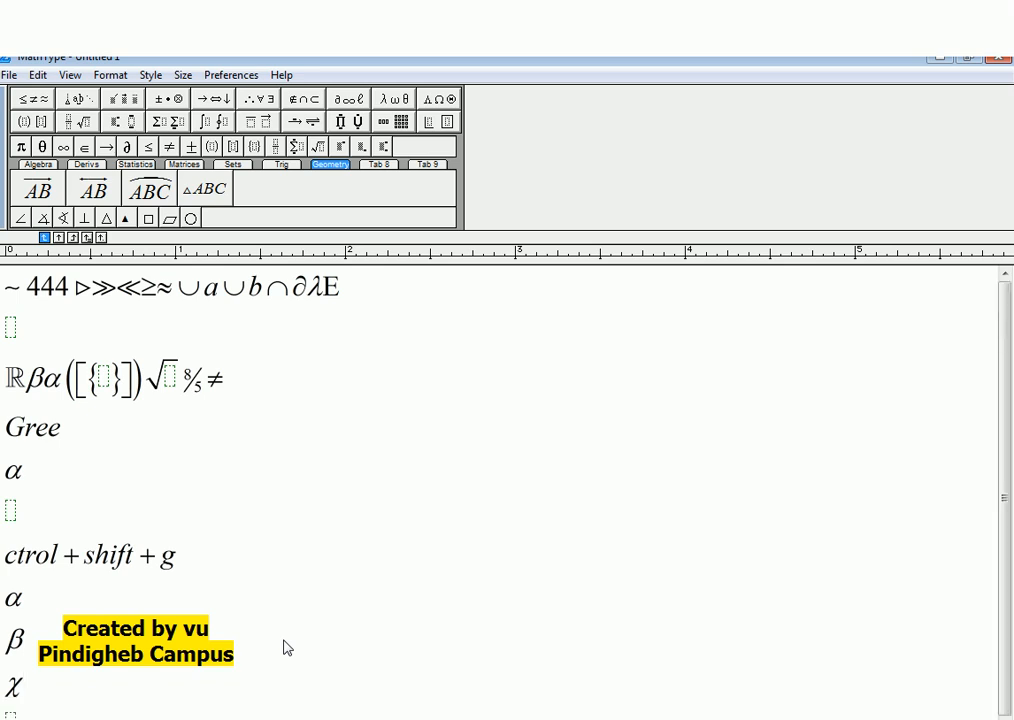
pyautogui.write('d')
# Append the Greek letters ε, φ, γ, η and ι after the ≠ symbol on the third line
pyautogui.click(260, 389)
pyautogui.hotkey('ctrl', 'g')
pyautogui.write('e')
pyautogui.hotkey('ctrl', 'g')
pyautogui.press('f')
pyautogui.hotkey('ctrl', 'g')
pyautogui.press('g')
pyautogui.hotkey('ctrl', 'g')
pyautogui.press('h')
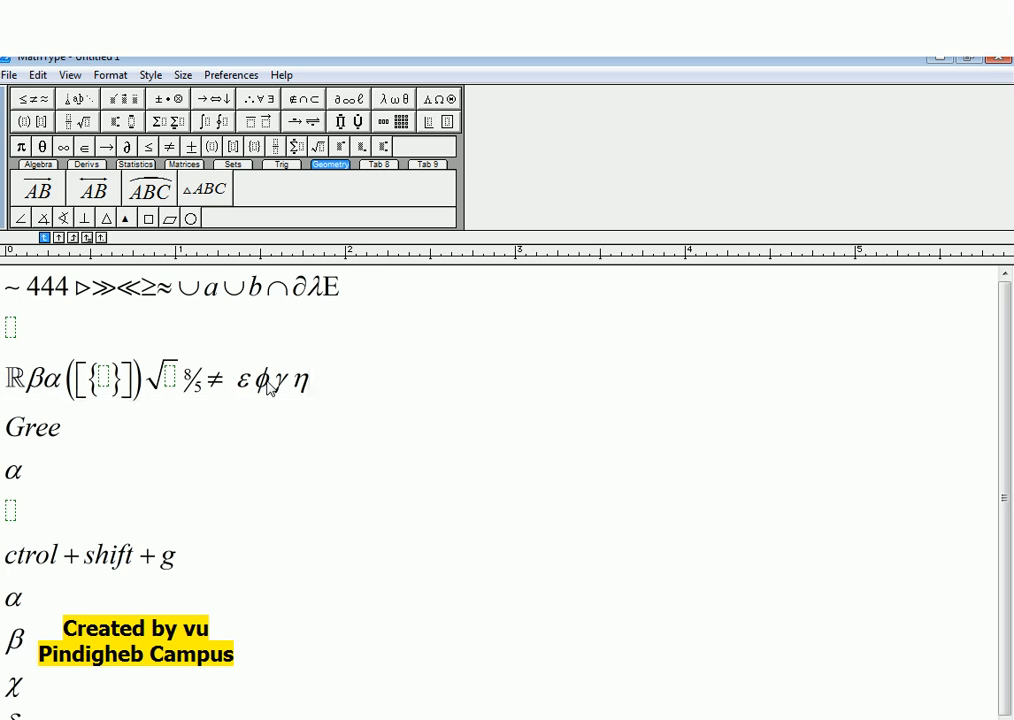
pyautogui.hotkey('ctrl', 'g')
pyautogui.write('i')
# Leave an empty line below the ≠ line, and enter ι and the curly phi φ on separate lines
pyautogui.press('Return')
pyautogui.press('Return')
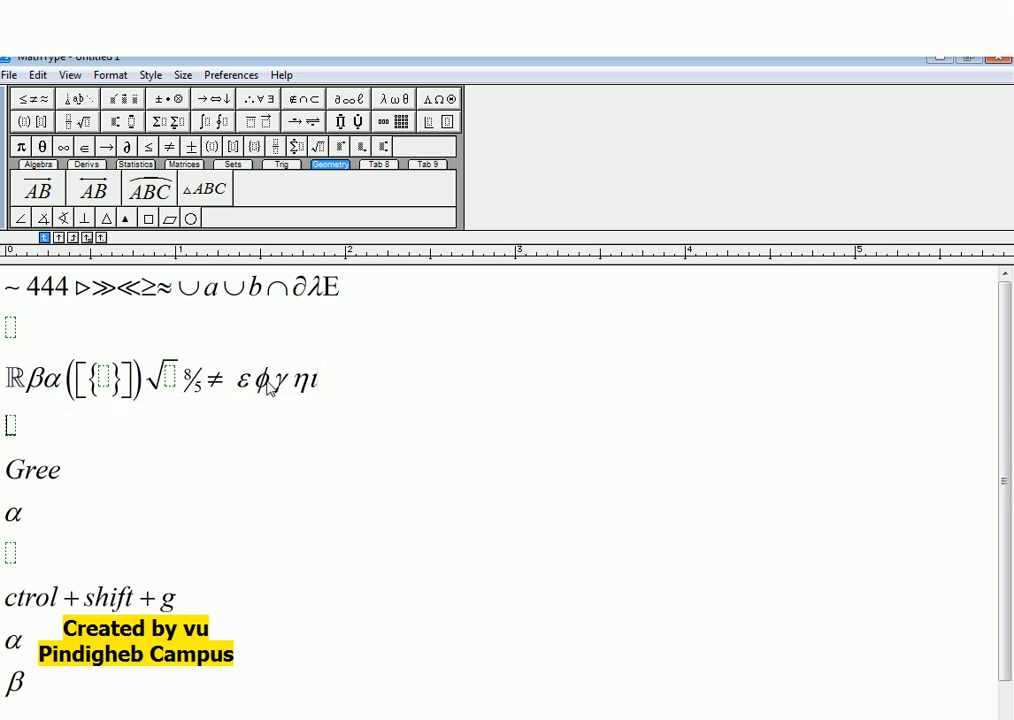
pyautogui.hotkey('ctrl', 'g')
pyautogui.write('i')
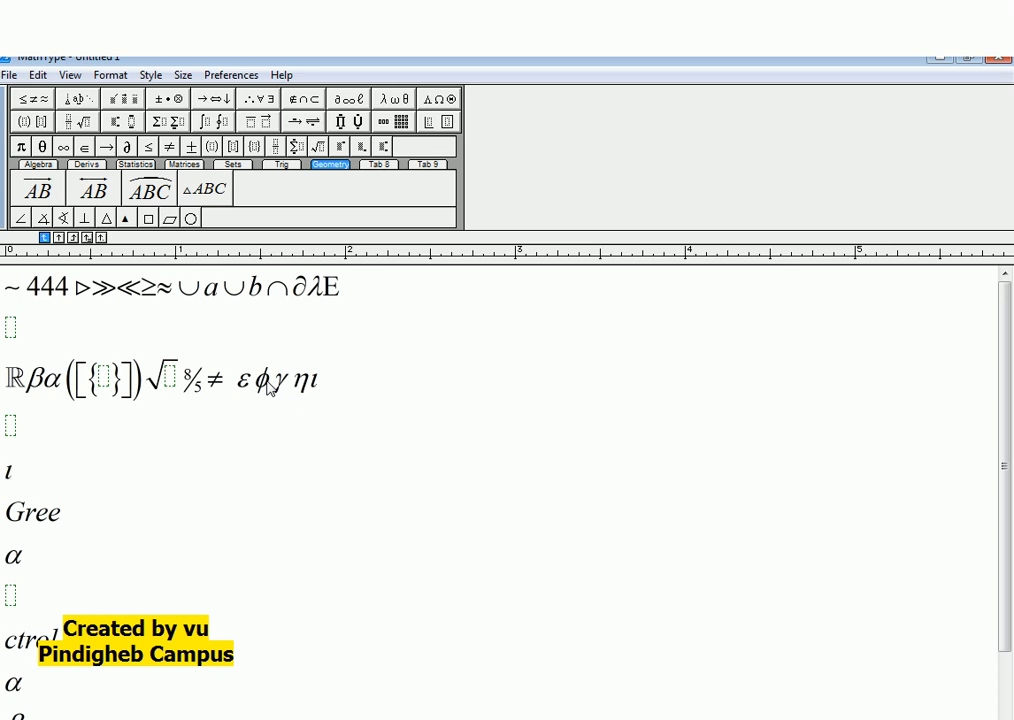
pyautogui.press('Return')
pyautogui.hotkey('ctrl', 'g')
pyautogui.write('f')
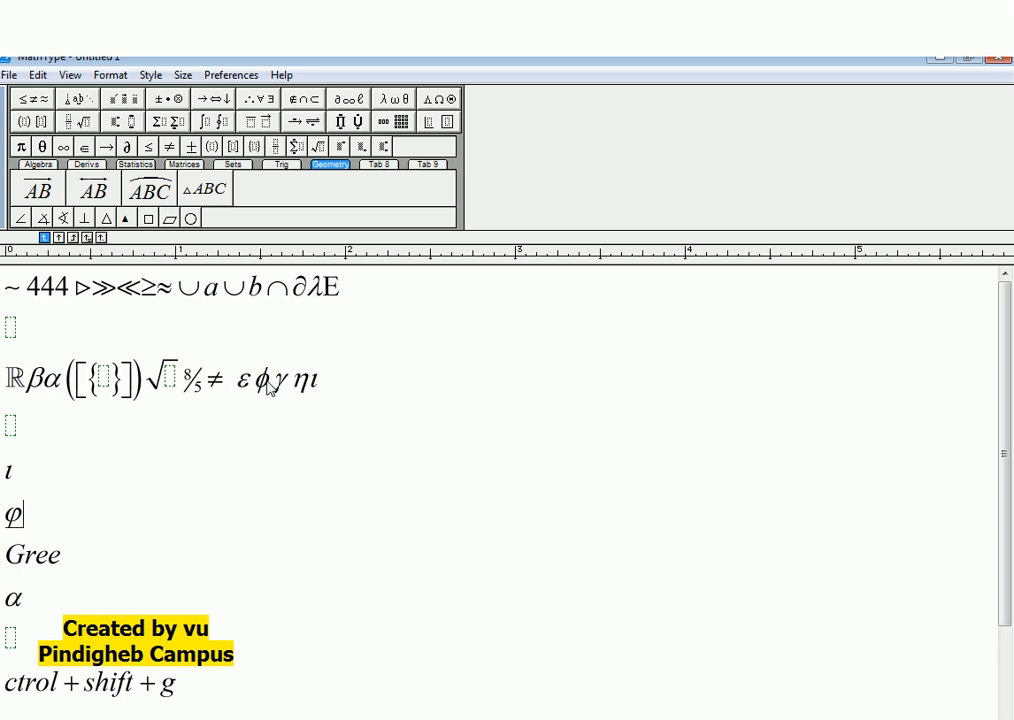
# Enter κ on a new line below the curly phi, and λμ on the line after it
pyautogui.press('Return')
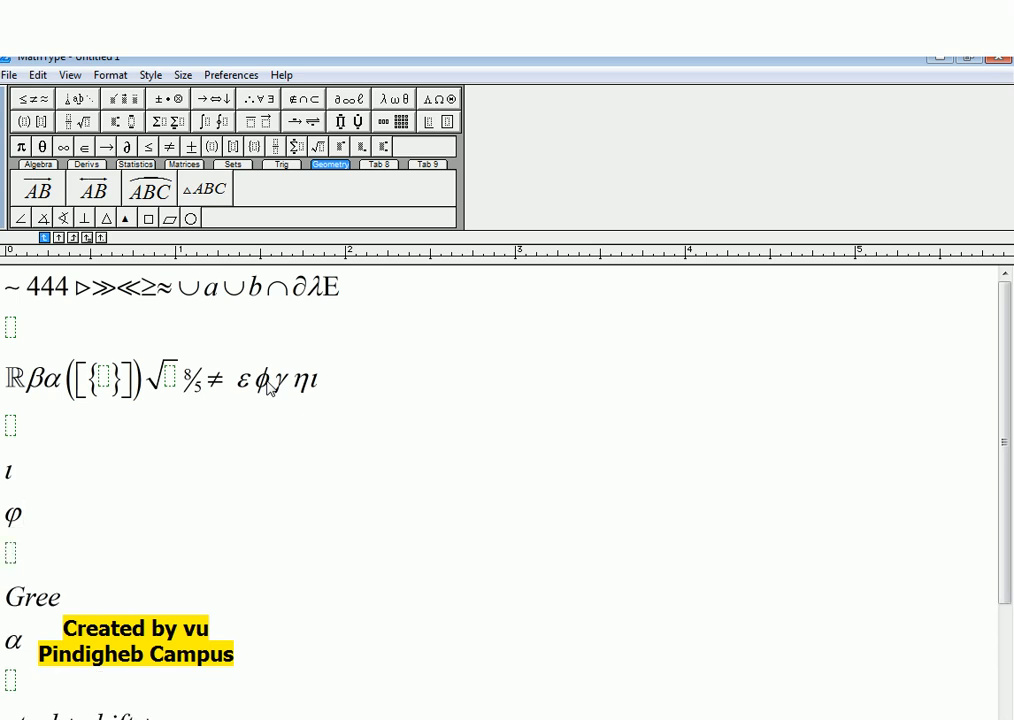
pyautogui.write('κ')
pyautogui.press('Return')
pyautogui.hotkey('ctrl', 'g')
pyautogui.press('l')
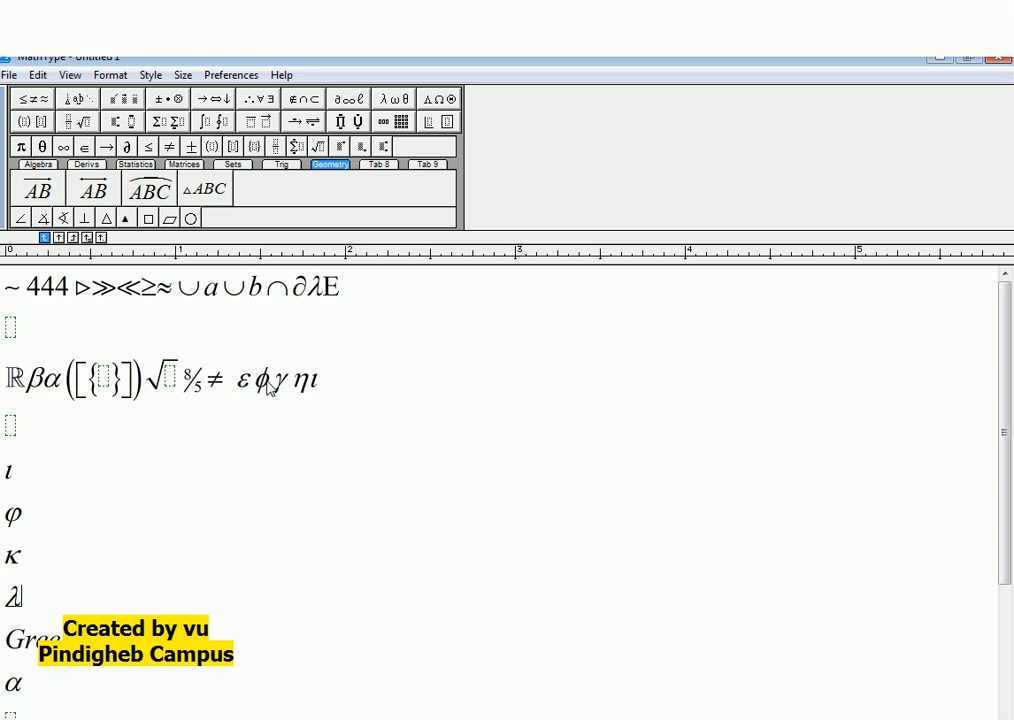
pyautogui.hotkey('ctrl', 'g')
pyautogui.press('m')
# Enter μ and ν on separate lines below λμ, replacing a mistaken κ
pyautogui.press('Return')
pyautogui.hotkey('ctrl', 'g')
pyautogui.press('k')
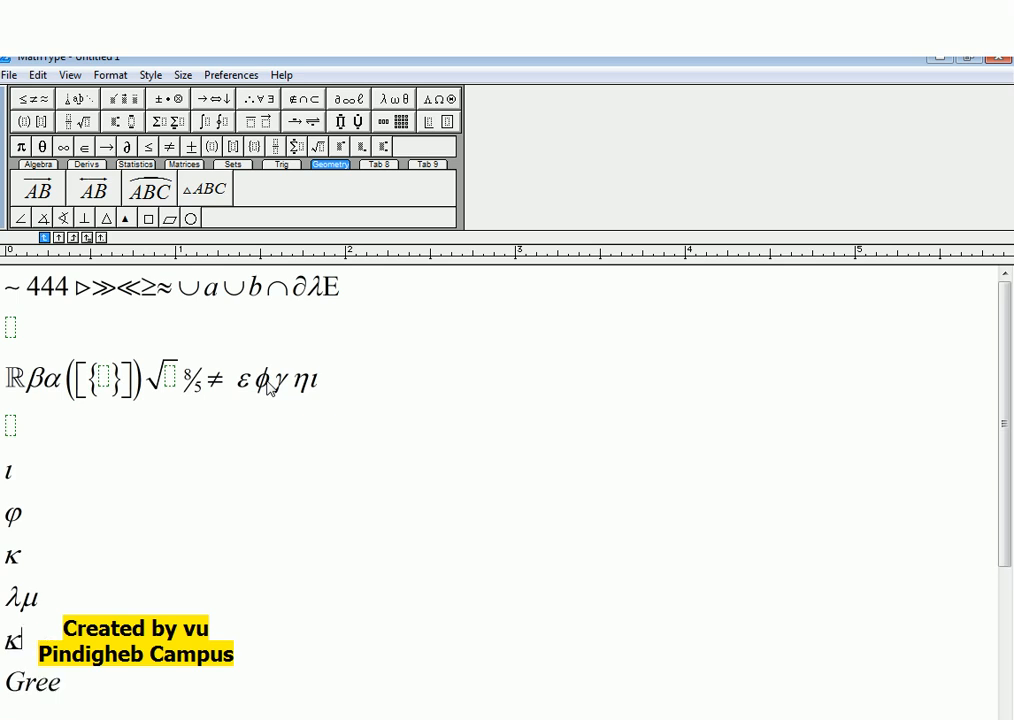
pyautogui.press('BackSpace')
pyautogui.hotkey('ctrl', 'g')
pyautogui.write('m')
pyautogui.press('Return')
pyautogui.hotkey('ctrl', 'g')
pyautogui.press('n')
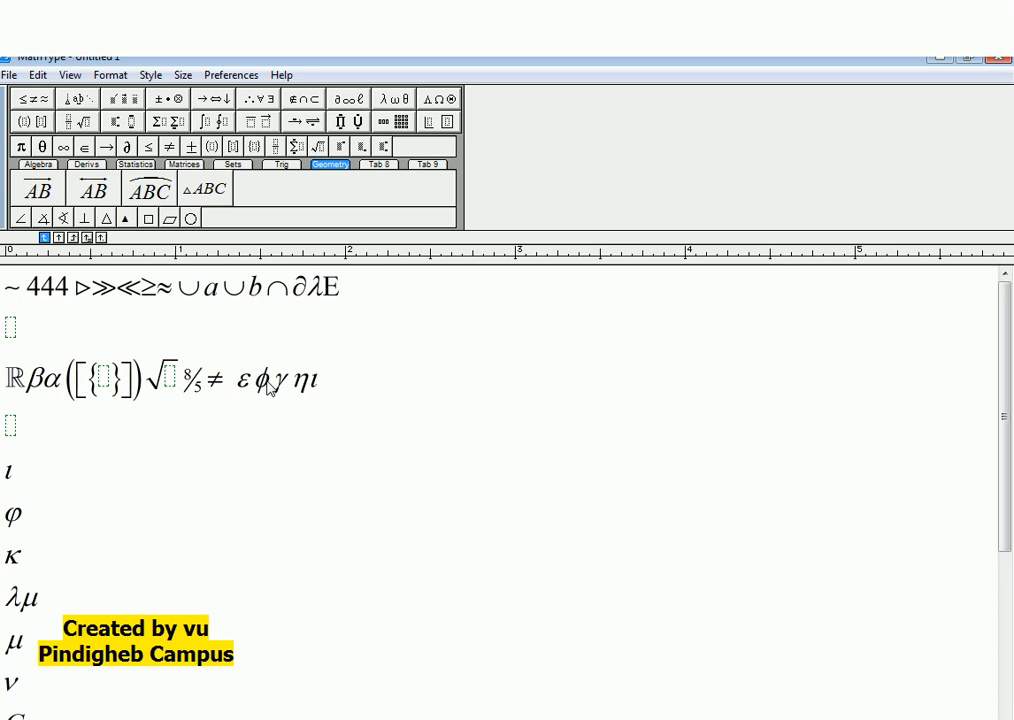
# Continue the Greek list below ν with ο, π and θ, each on its own line, and start another line
pyautogui.press('Return')
pyautogui.hotkey('ctrl', 'g')
pyautogui.press('o')
pyautogui.scroll(-3, 267, 387)
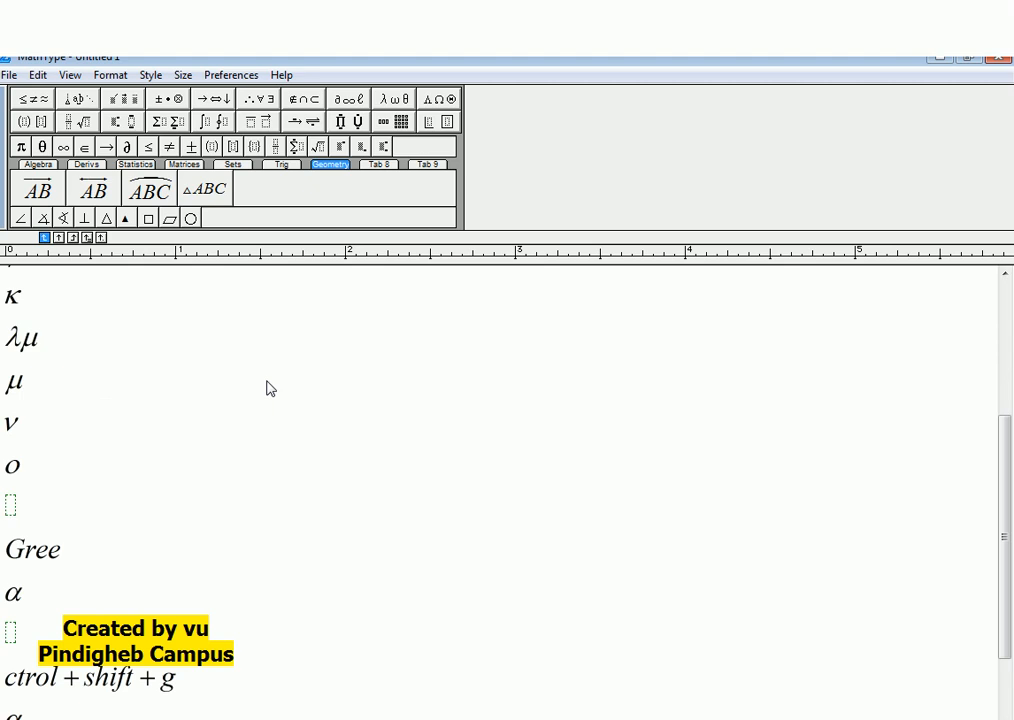
pyautogui.hotkey('ctrl', 'g')
pyautogui.write('p')
pyautogui.press('Return')
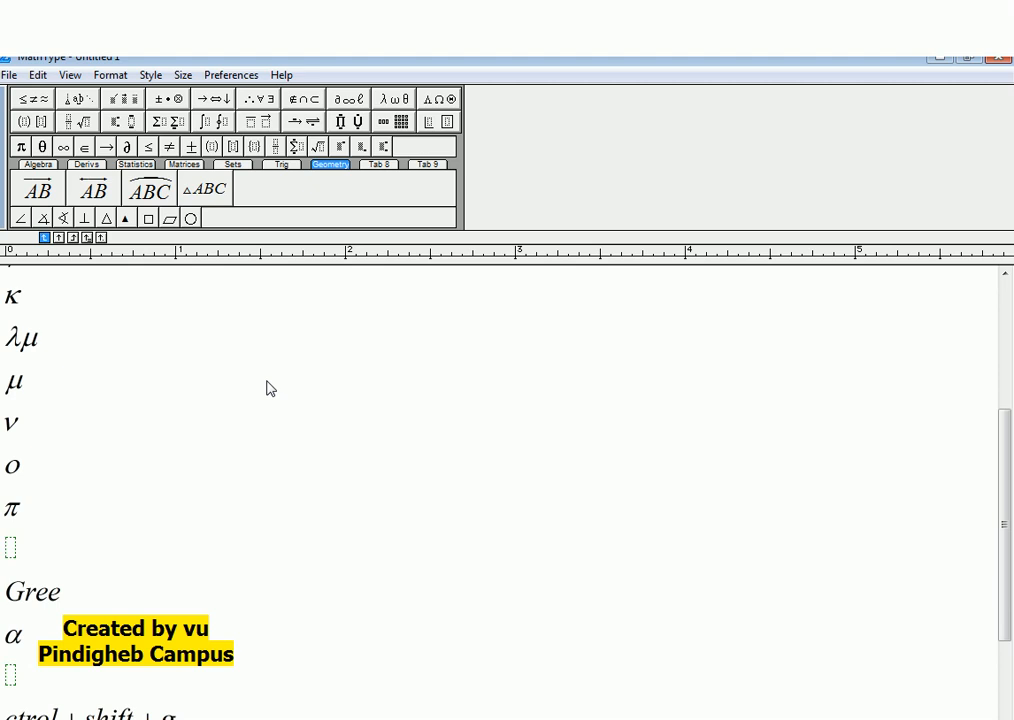
pyautogui.hotkey('ctrl', 'g')
pyautogui.press('q')
pyautogui.press('Return')
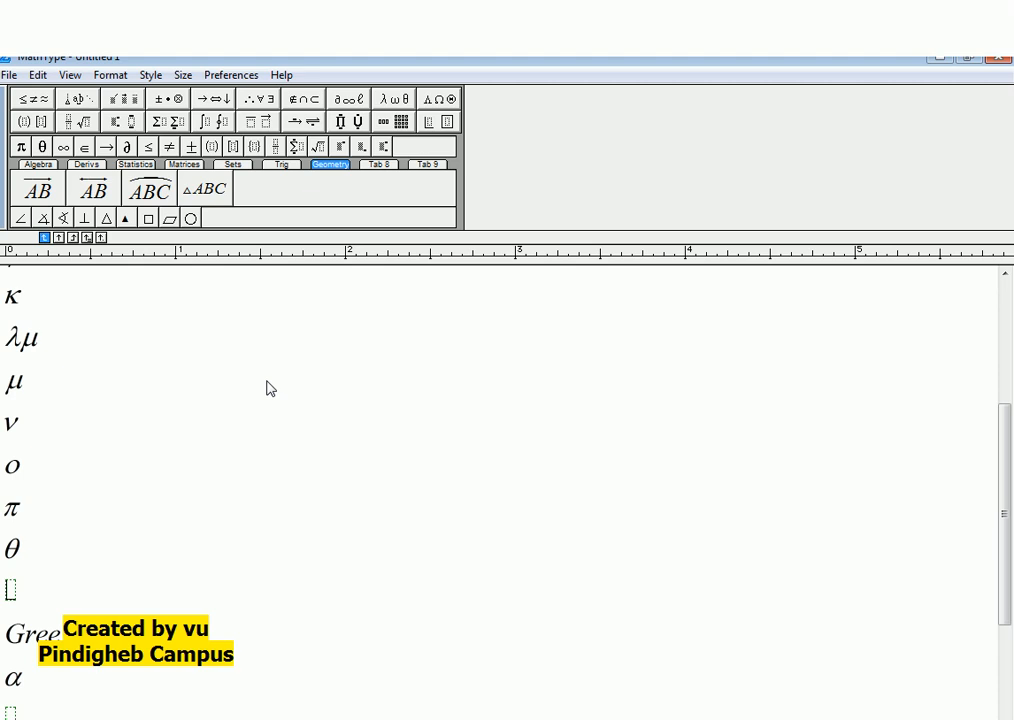
# Add the Greek letters ρ, σ, τ and υ on separate lines below θ
pyautogui.write('ρ')
pyautogui.press('Return')
pyautogui.write('σ')
pyautogui.press('Return')
pyautogui.write('τ')
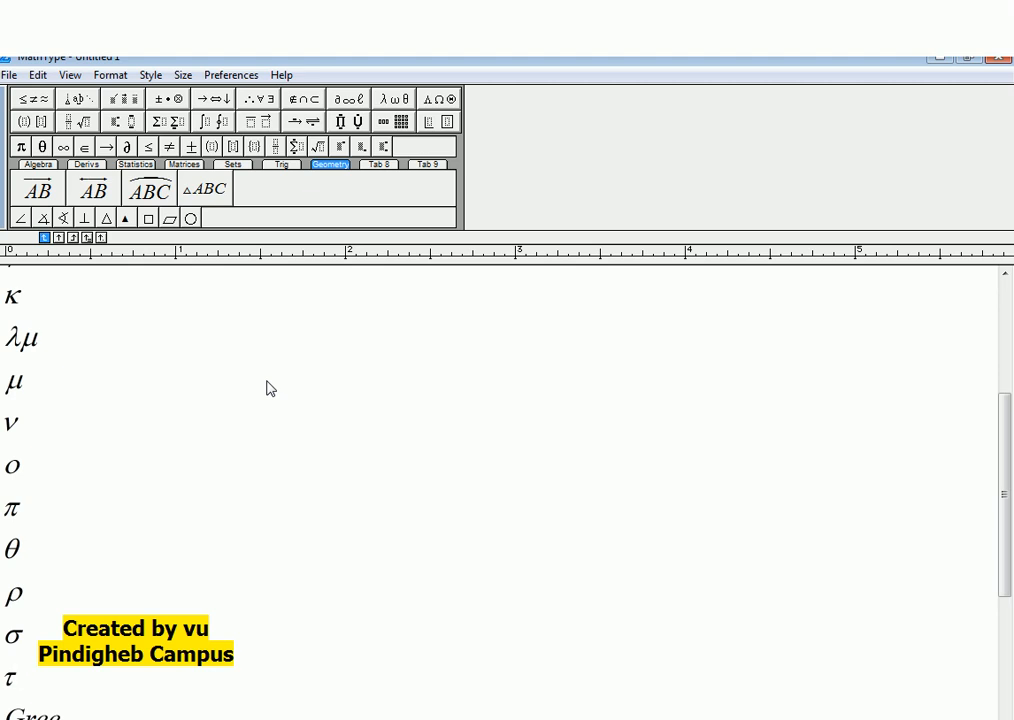
pyautogui.press('Return')
pyautogui.write('υ')
pyautogui.scroll(-3, 268, 388)
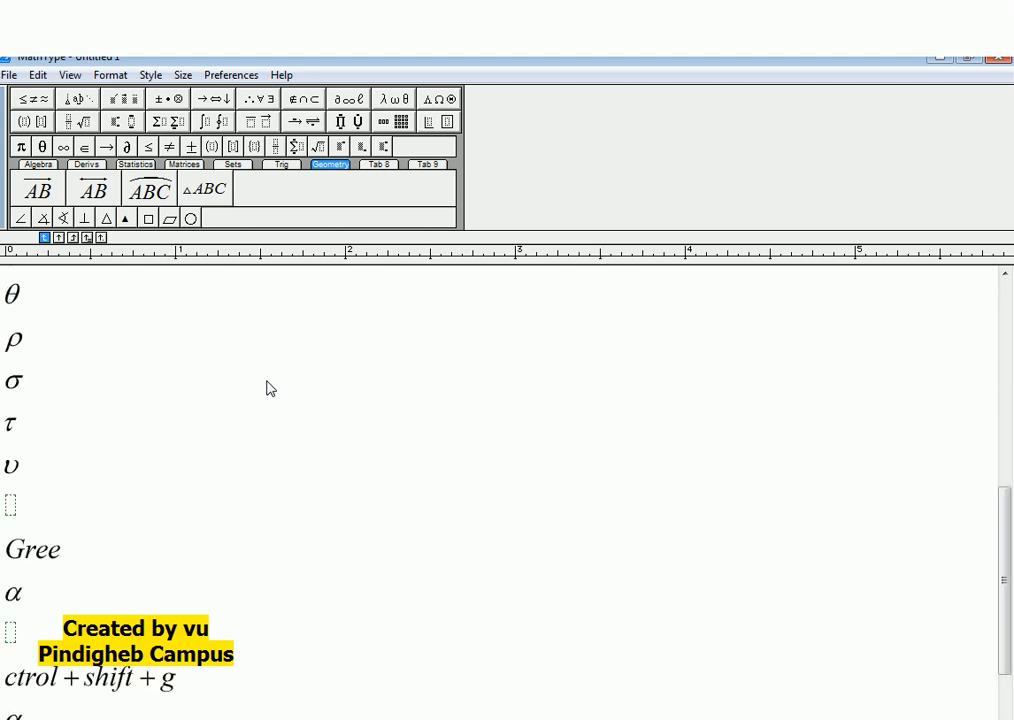
# Complete the Greek list below υ with ϖ, ξ, ψ and ζ, each on its own line
pyautogui.hotkey('ctrl', 'g')
pyautogui.press('v')
pyautogui.press('Return')
pyautogui.hotkey('ctrl', 'g')
pyautogui.press('x')
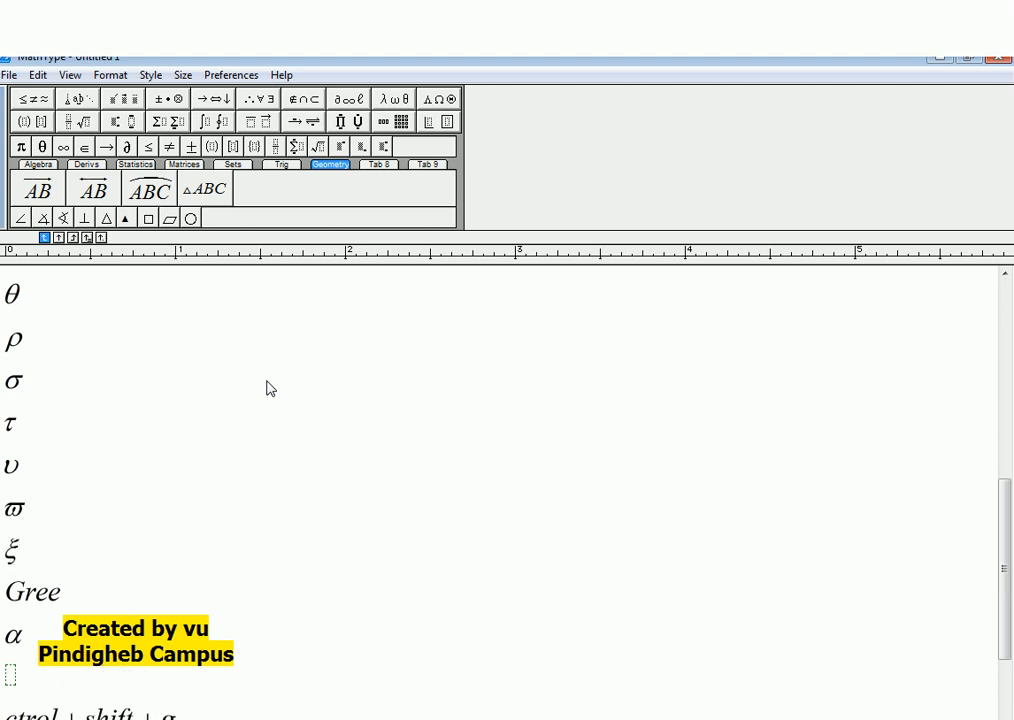
pyautogui.press('Return')
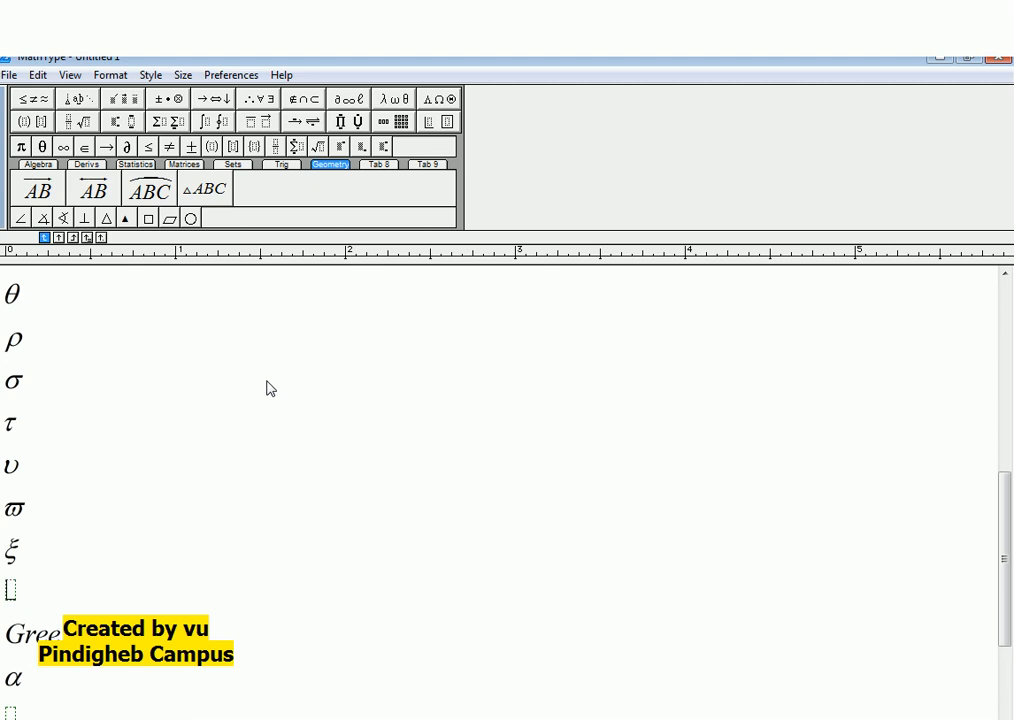
pyautogui.hotkey('ctrl', 'g')
pyautogui.press('y')
pyautogui.press('Return')
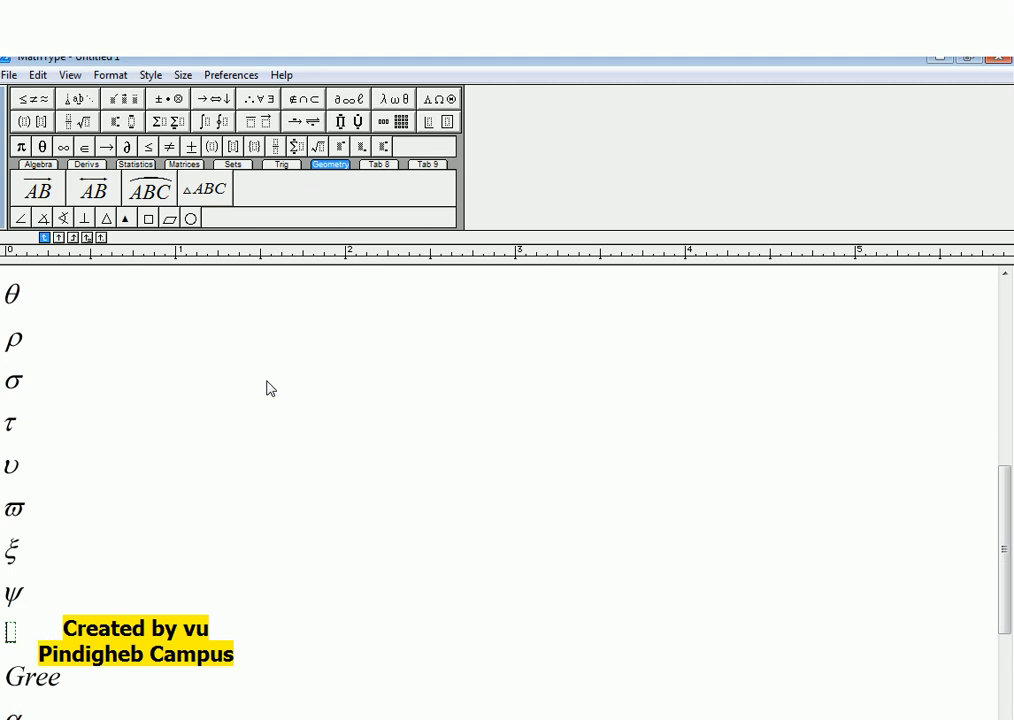
pyautogui.hotkey('ctrl', 'g')
pyautogui.press('z')
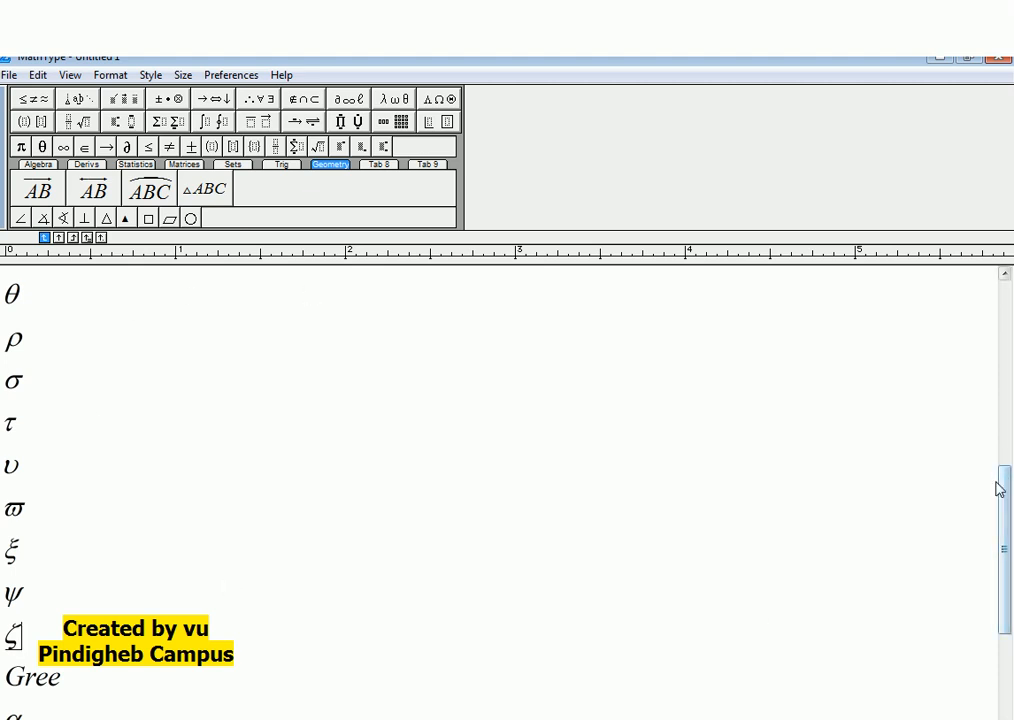
# Insert three empty lines above the first line of the equation, before the ~ symbol
pyautogui.moveTo(999, 488); pyautogui.dragTo(1003, 312)
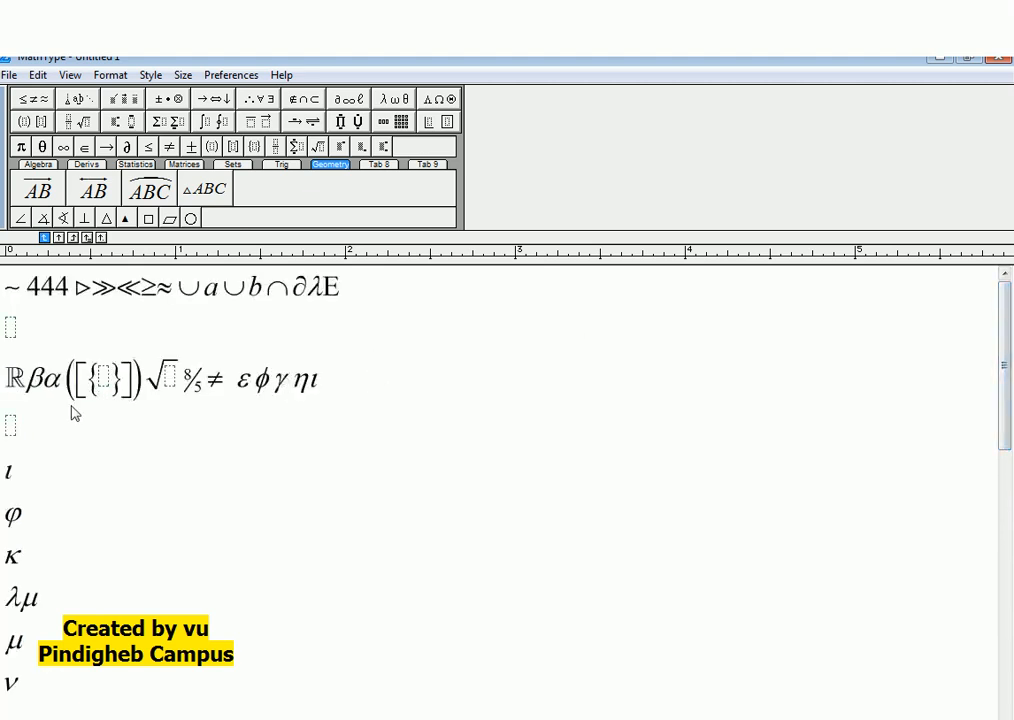
pyautogui.click(14, 442)
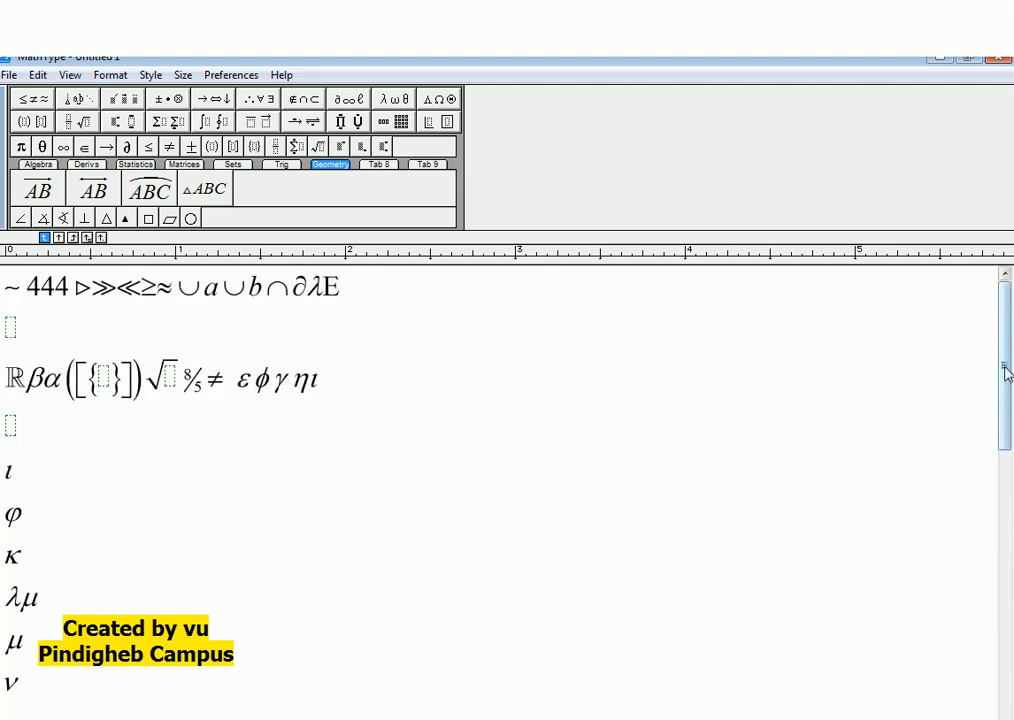
pyautogui.moveTo(1006, 373)
pyautogui.mouseDown()
pyautogui.moveTo(1003, 540)
pyautogui.moveTo(1005, 368)
pyautogui.mouseUp()
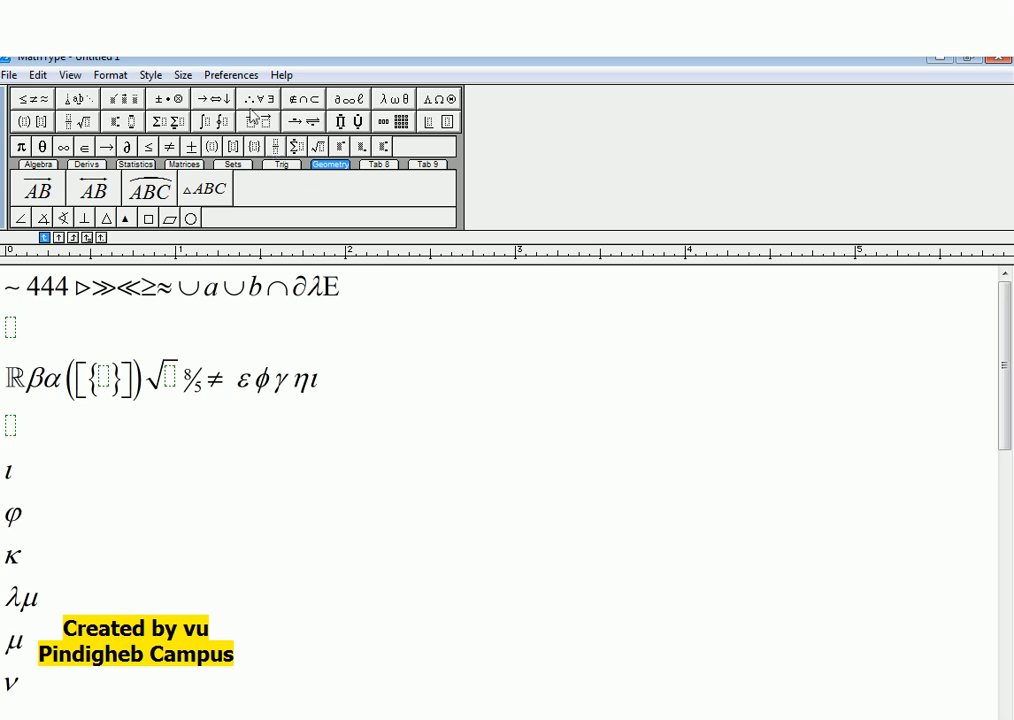
pyautogui.click(18, 287)
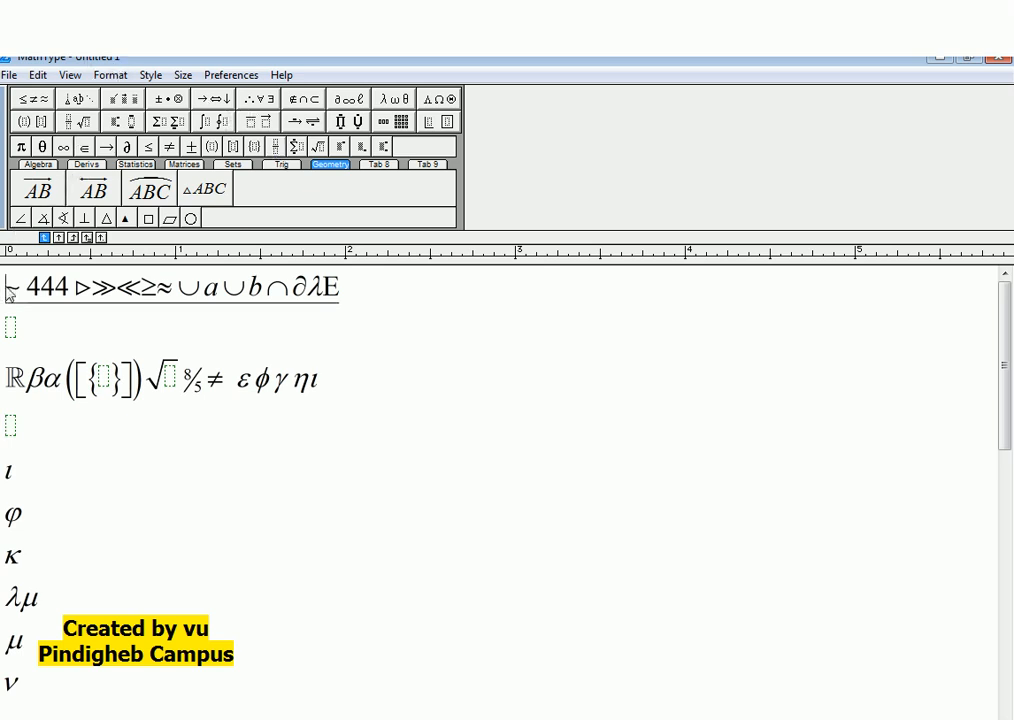
pyautogui.press('Return')
pyautogui.press('Return')
pyautogui.press('Return')
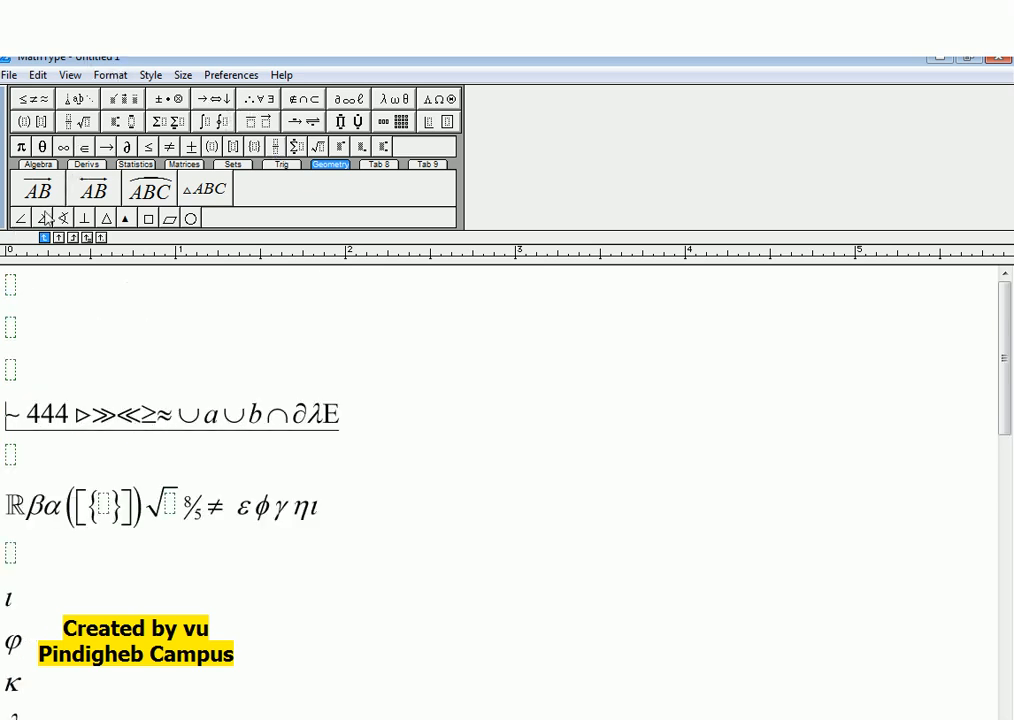
# Write abcd2 on the topmost line, give the 2 a superscript 2, and add a subscript 7 after the d
pyautogui.click(11, 285)
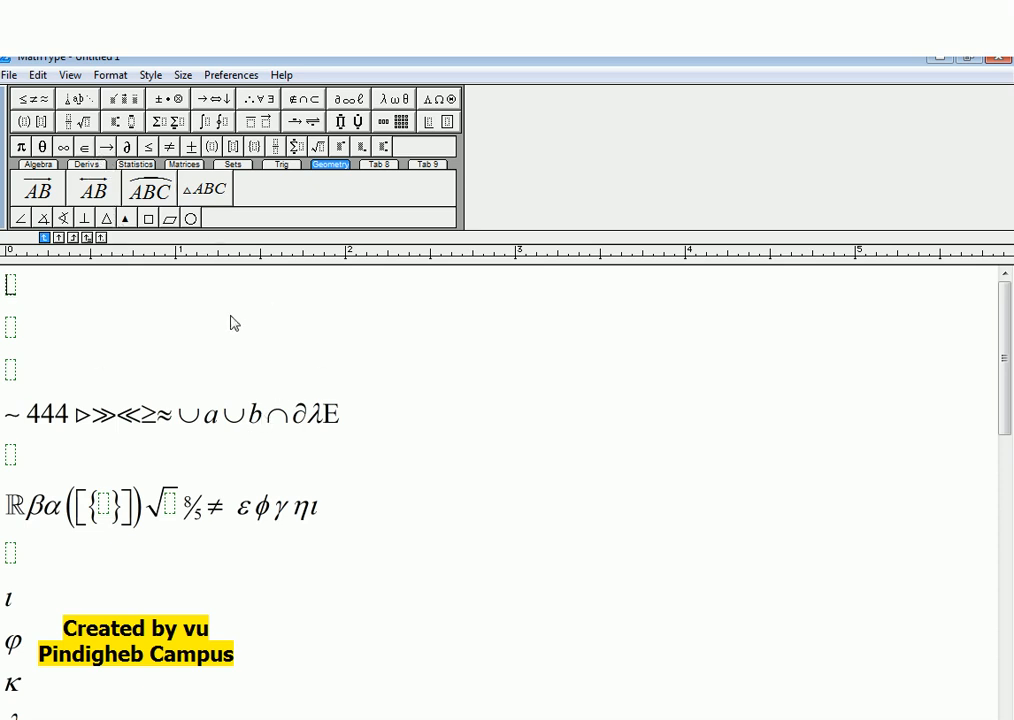
pyautogui.write('abcd2')
pyautogui.hotkey('ctrl', 'h')
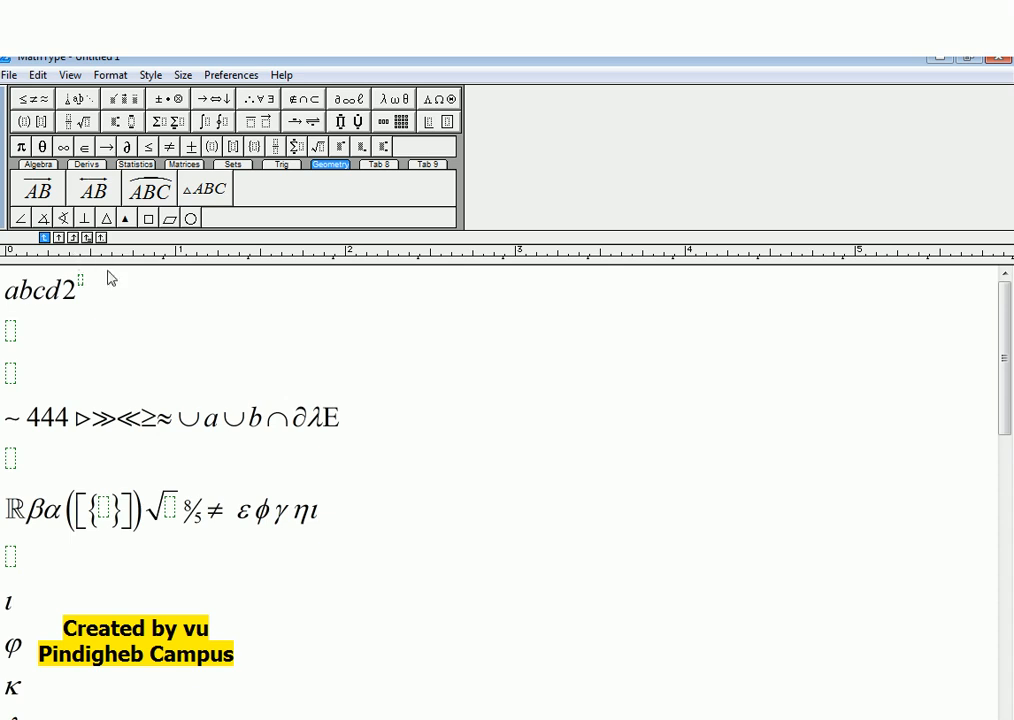
pyautogui.write('2')
pyautogui.hotkey('ctrl', 'l')
pyautogui.write('7')
# Append another 2 with subscript 5 and superscript 6 to the top line, followed by a space
pyautogui.click(97, 291)
pyautogui.hotkey('ctrl', 'j')
pyautogui.write('5')
pyautogui.click(113, 286)
pyautogui.click(116, 281)
pyautogui.write('6')
pyautogui.click(129, 297)
pyautogui.hotkey('ctrl', 'space')
# Put the whole abcd expression in the subscript slot of a superscript-subscript template, and nest it in a further subscript
pyautogui.moveTo(140, 344); pyautogui.dragTo(8, 312)
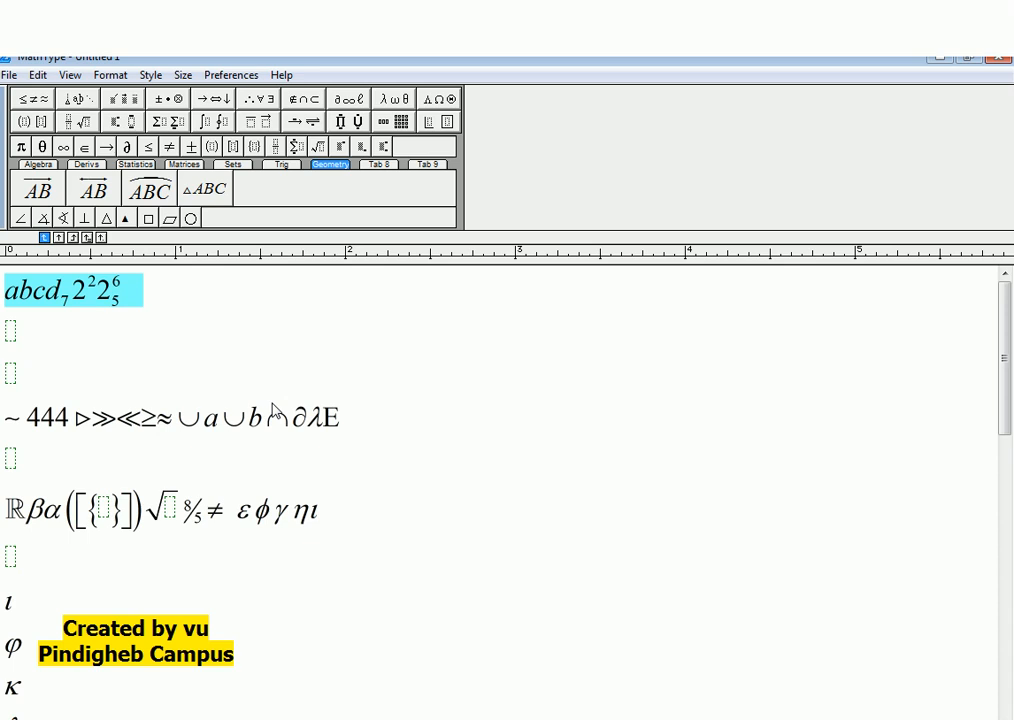
pyautogui.hotkey('ctrl', 'j')
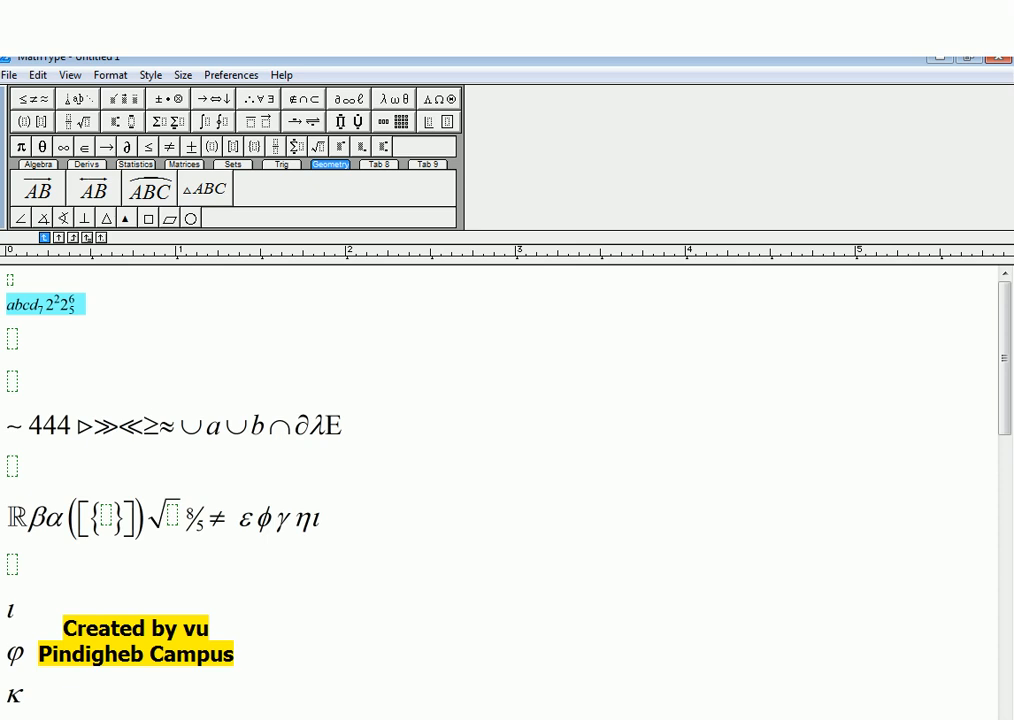
pyautogui.hotkey('ctrl', 'l')
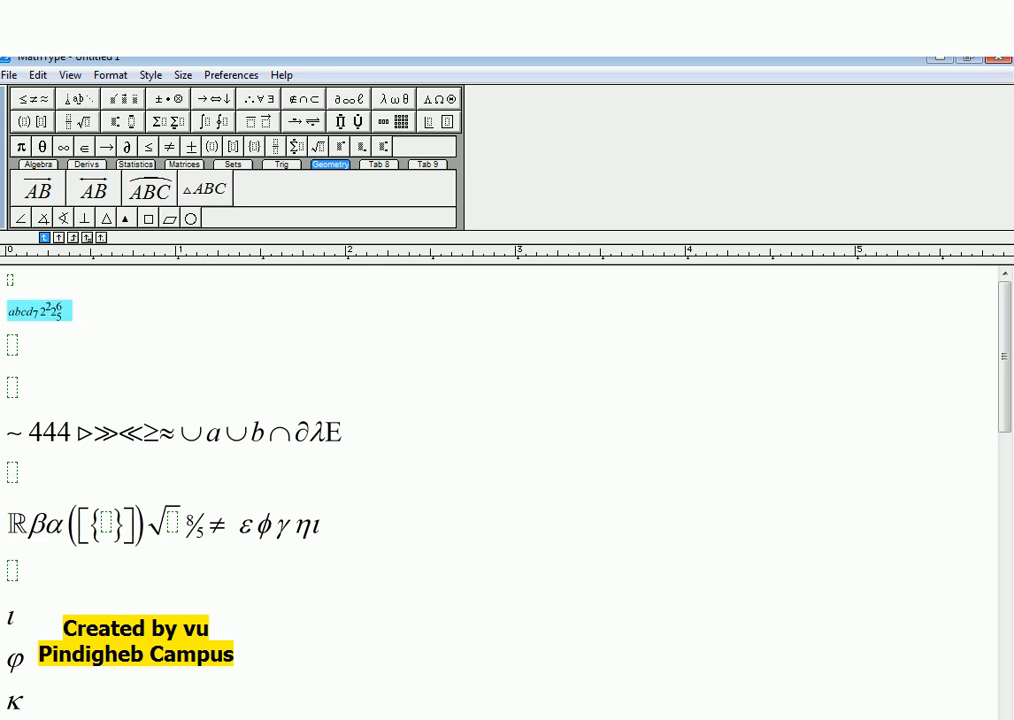
# Put the abcd expression, together with the empty slot above it, in the numerator of a fraction
pyautogui.hotkey('ctrl', '1')
pyautogui.hotkey('ctrl', '2')
pyautogui.hotkey('ctrl', '4')
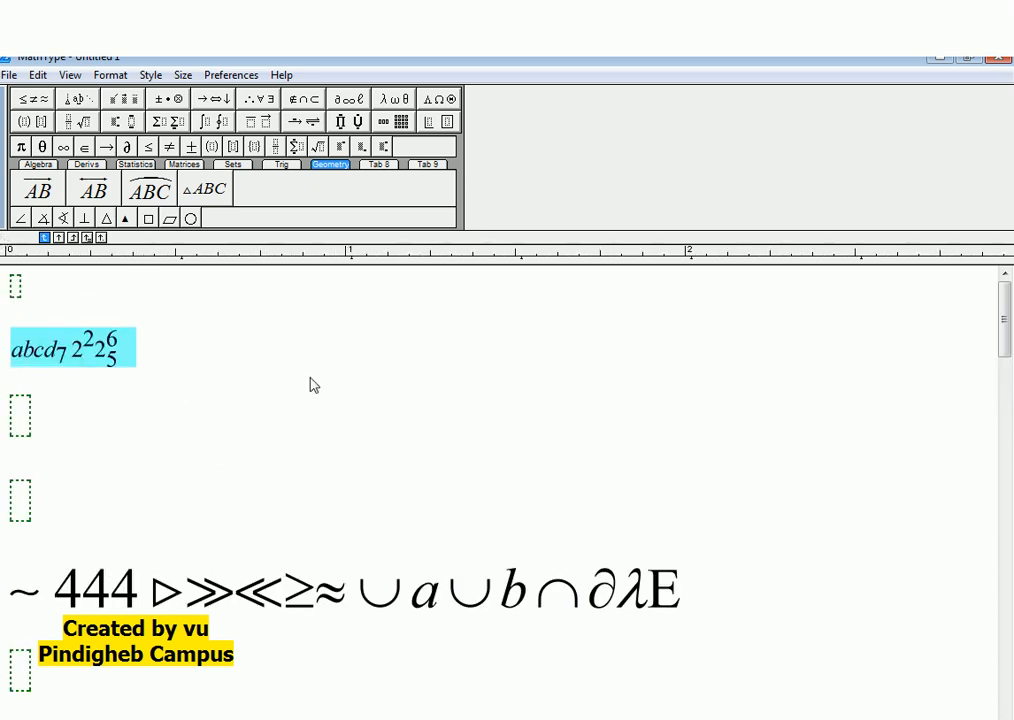
pyautogui.click(145, 377)
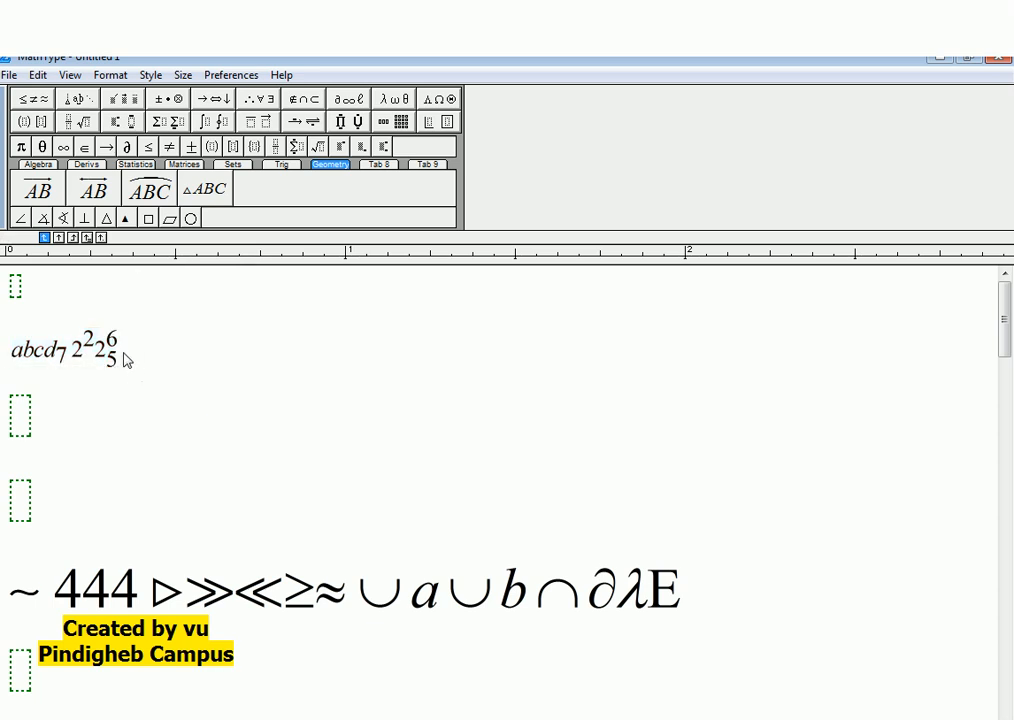
pyautogui.moveTo(129, 355); pyautogui.dragTo(14, 360)
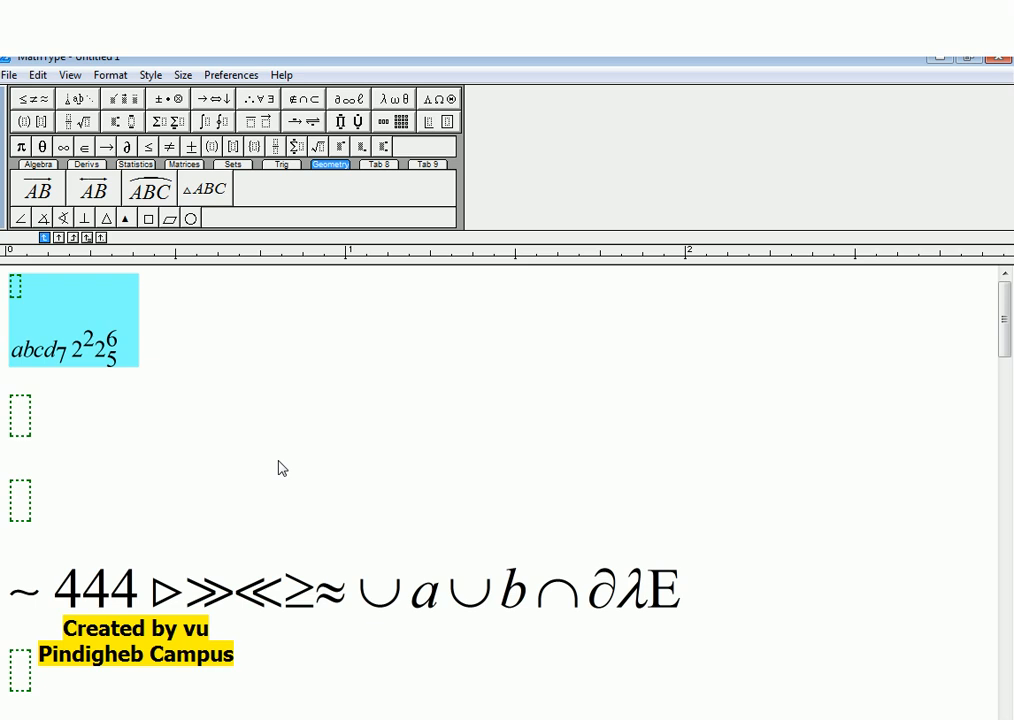
pyautogui.hotkey('ctrl', 'f')
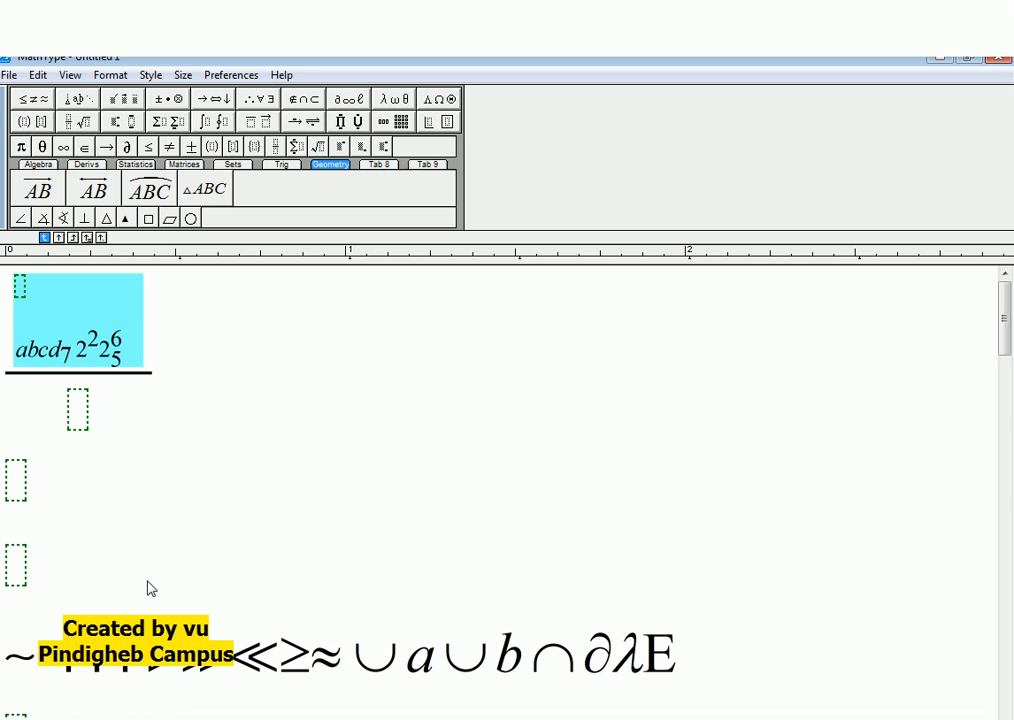
pyautogui.click(140, 403)
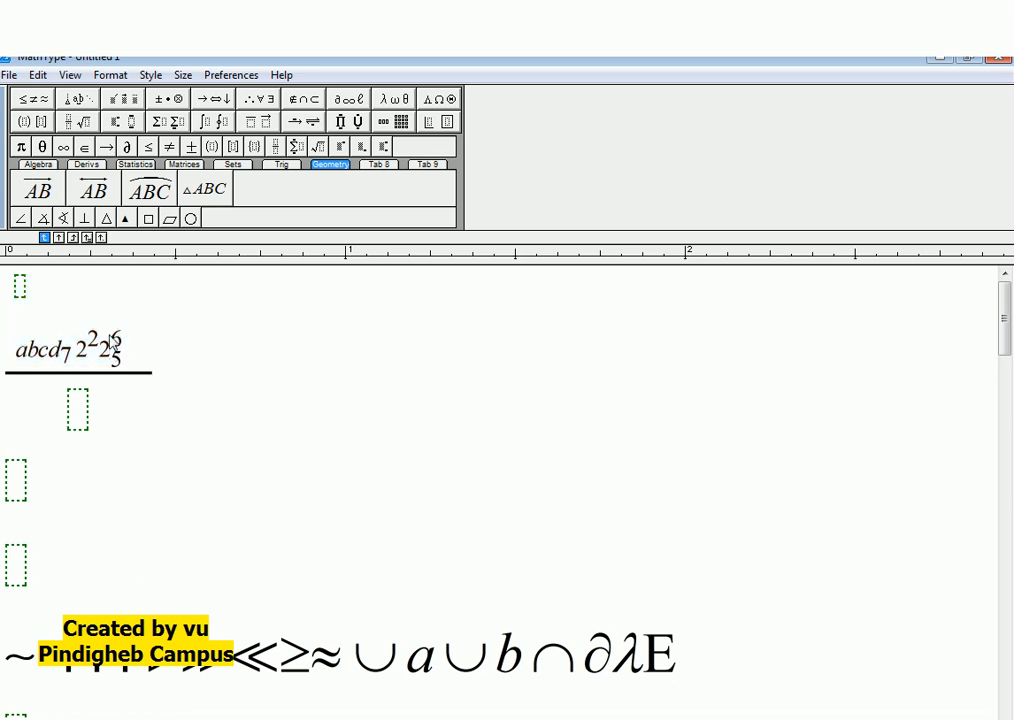
pyautogui.doubleClick(155, 342)
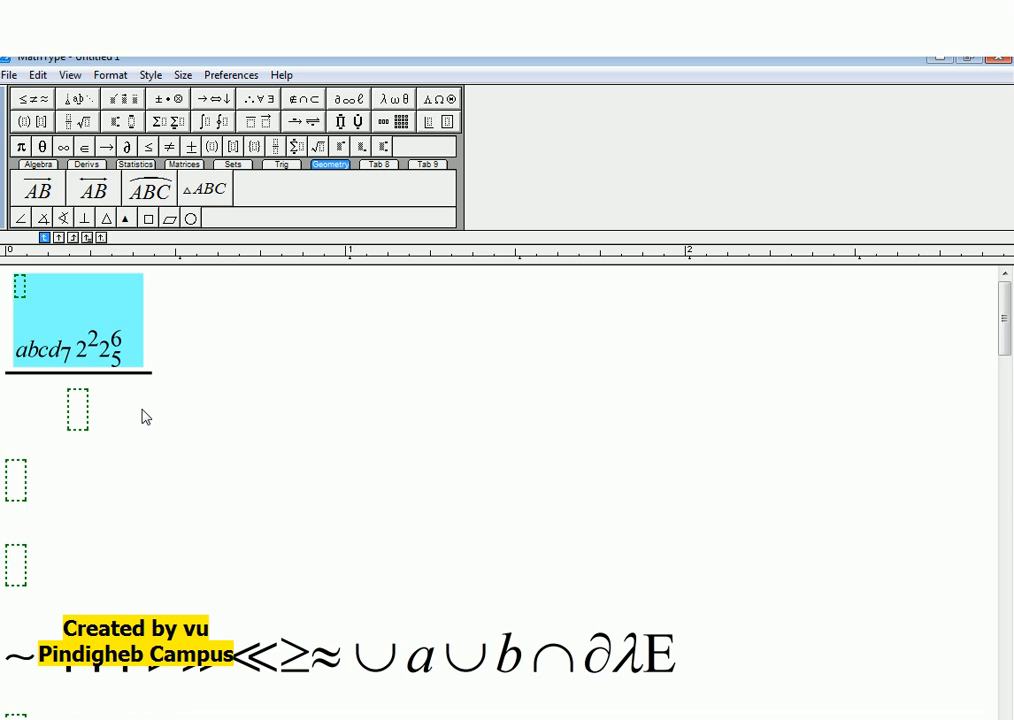
pyautogui.click(173, 378)
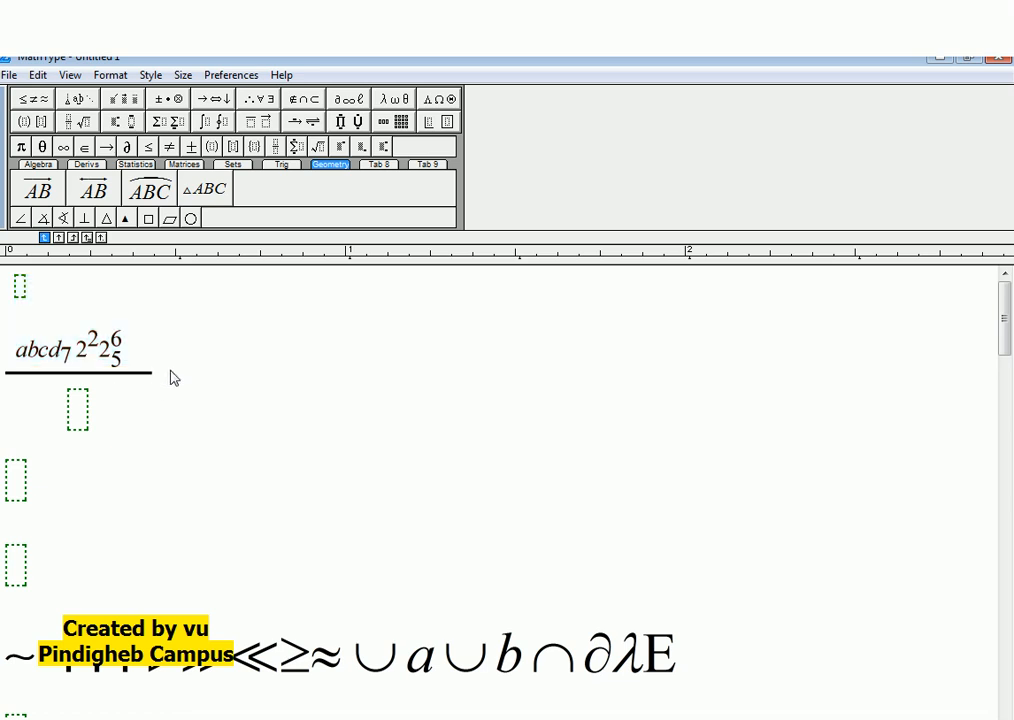
pyautogui.moveTo(142, 344); pyautogui.dragTo(17, 349)
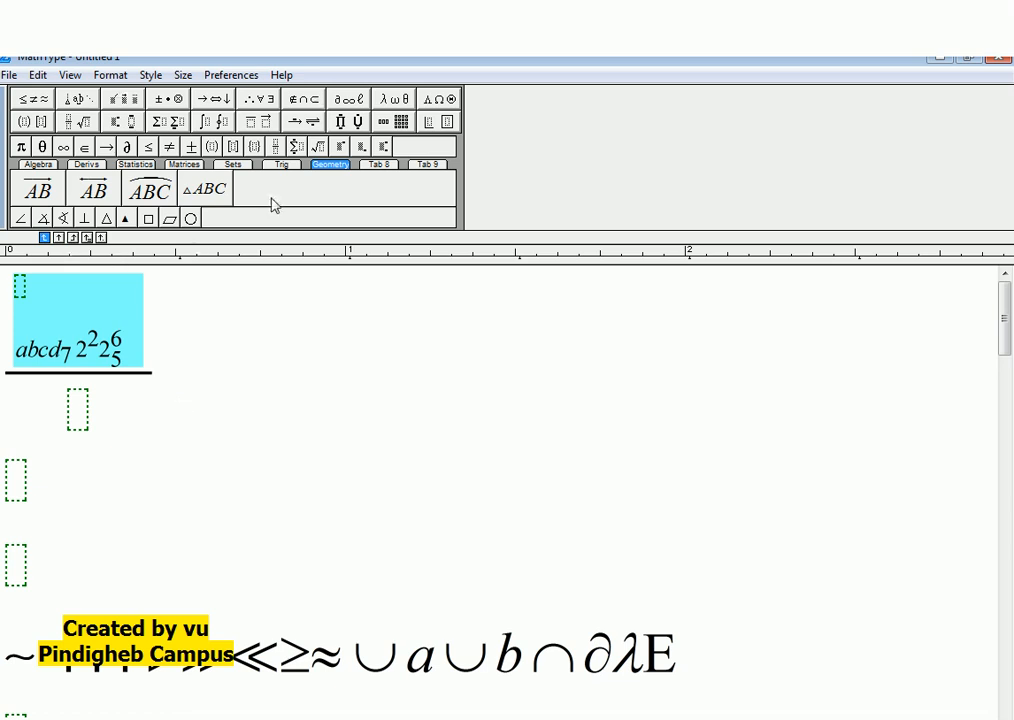
# Add a parentheses template after the fraction and fill it with klhkh4122+1222
pyautogui.press('Right')
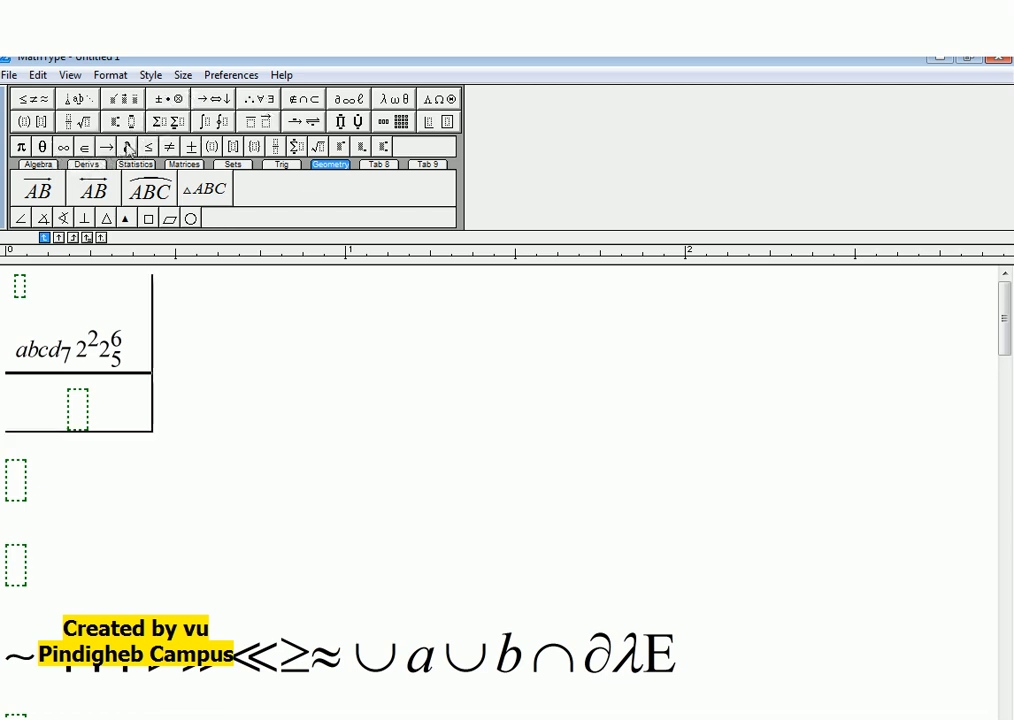
pyautogui.click(30, 120)
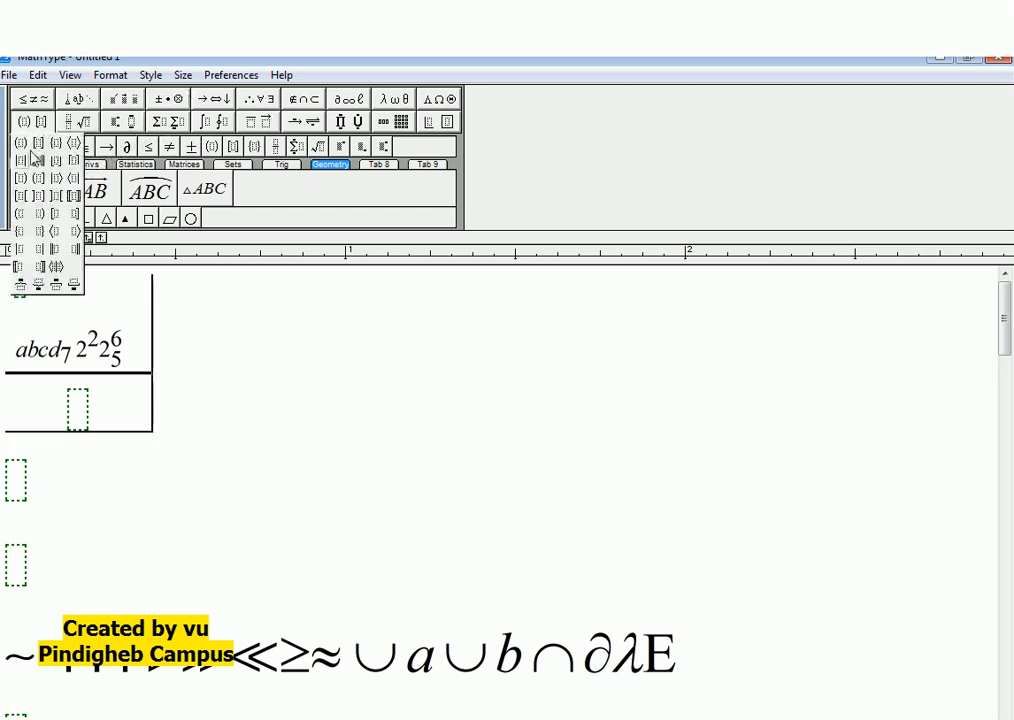
pyautogui.click(20, 145)
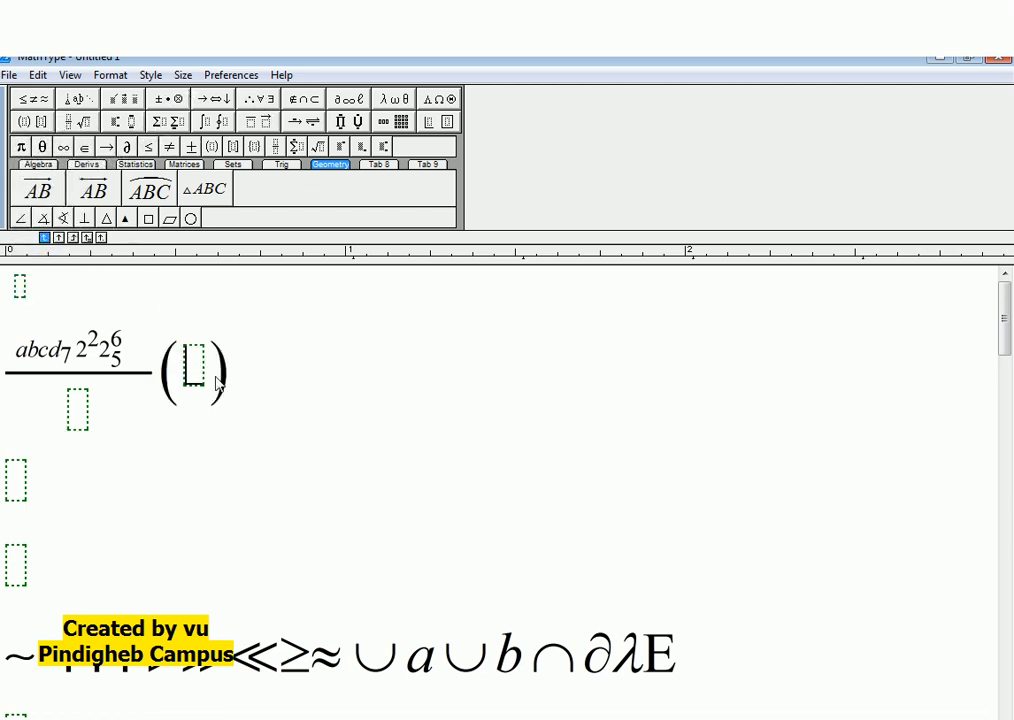
pyautogui.write('klhkh4122')
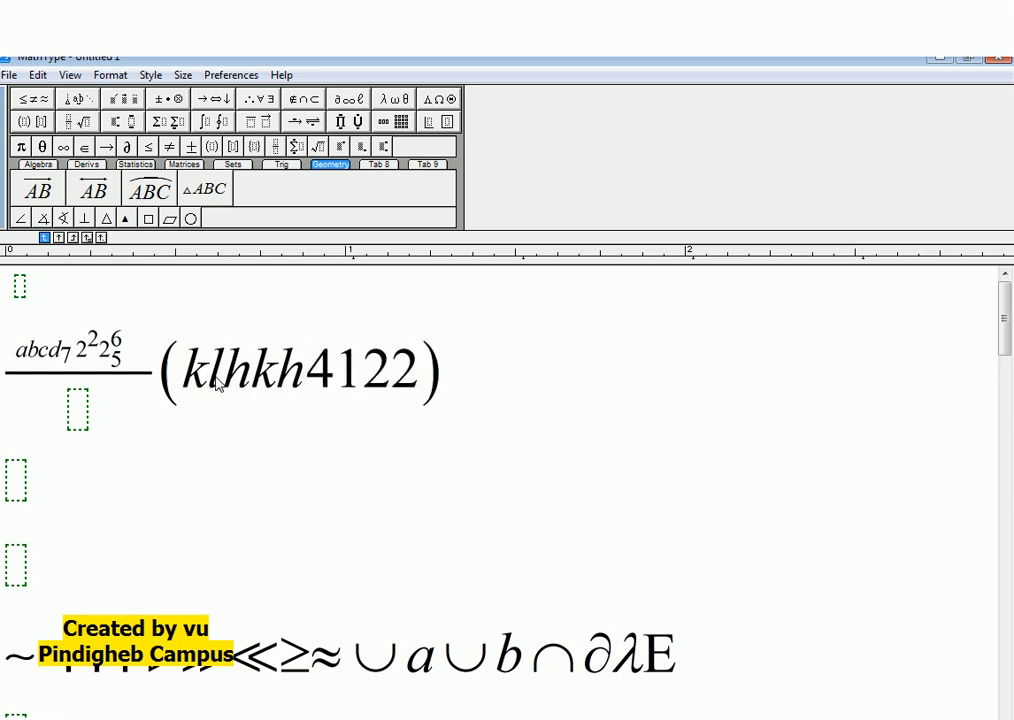
pyautogui.write('+1222')
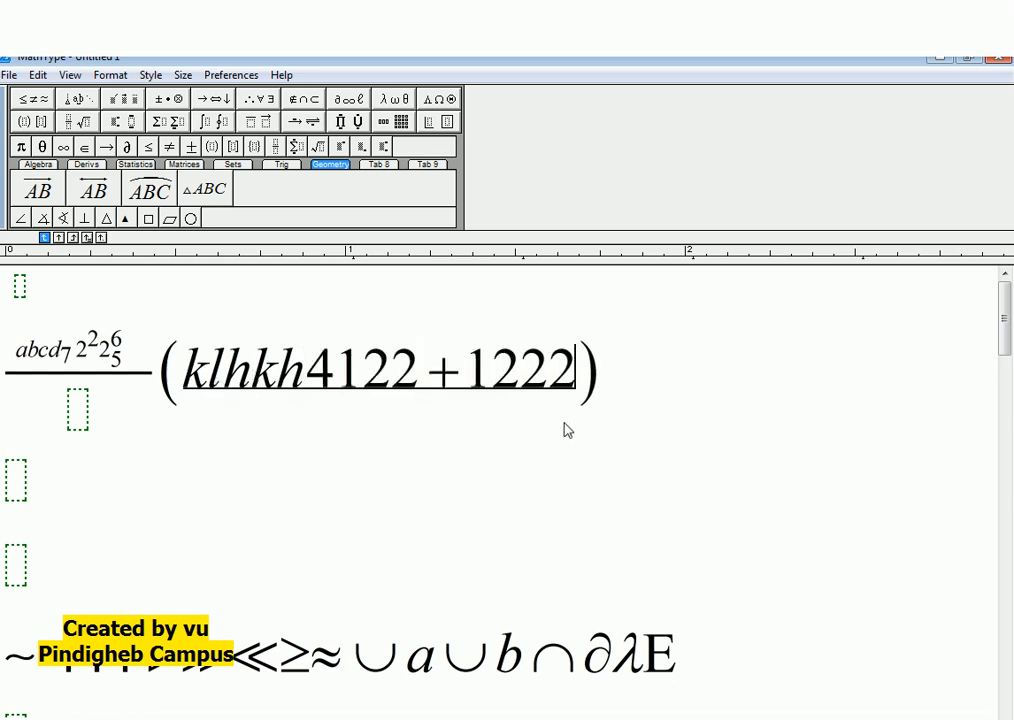
# Start a new line below the fraction and insert square brackets containing abcds
pyautogui.click(628, 380)
pyautogui.press('Return')
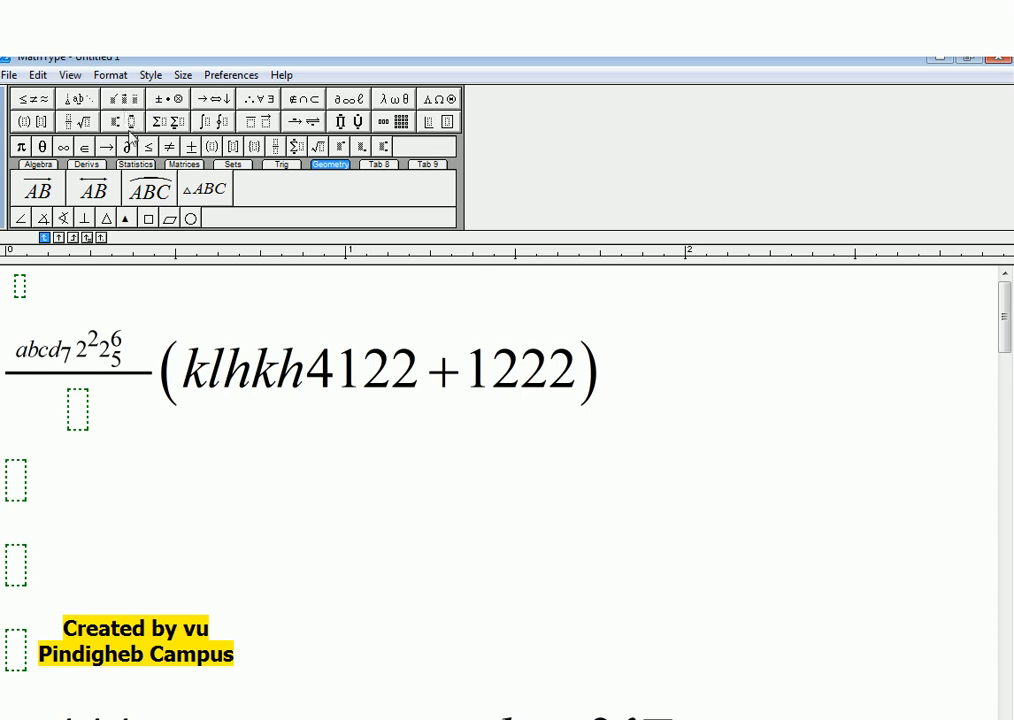
pyautogui.click(31, 121)
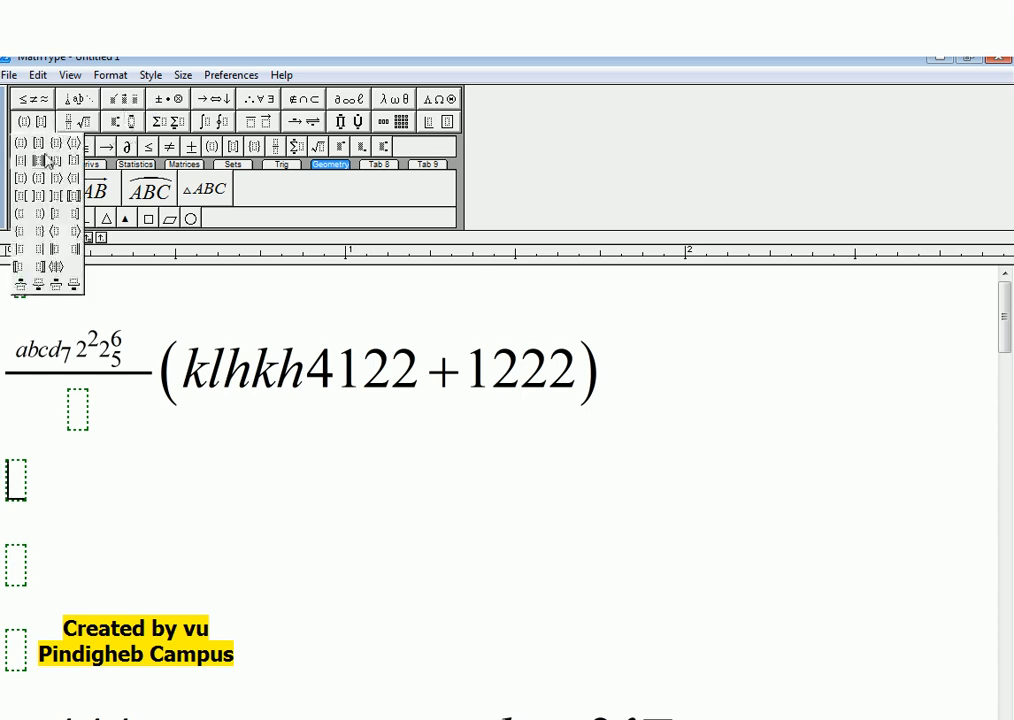
pyautogui.click(38, 143)
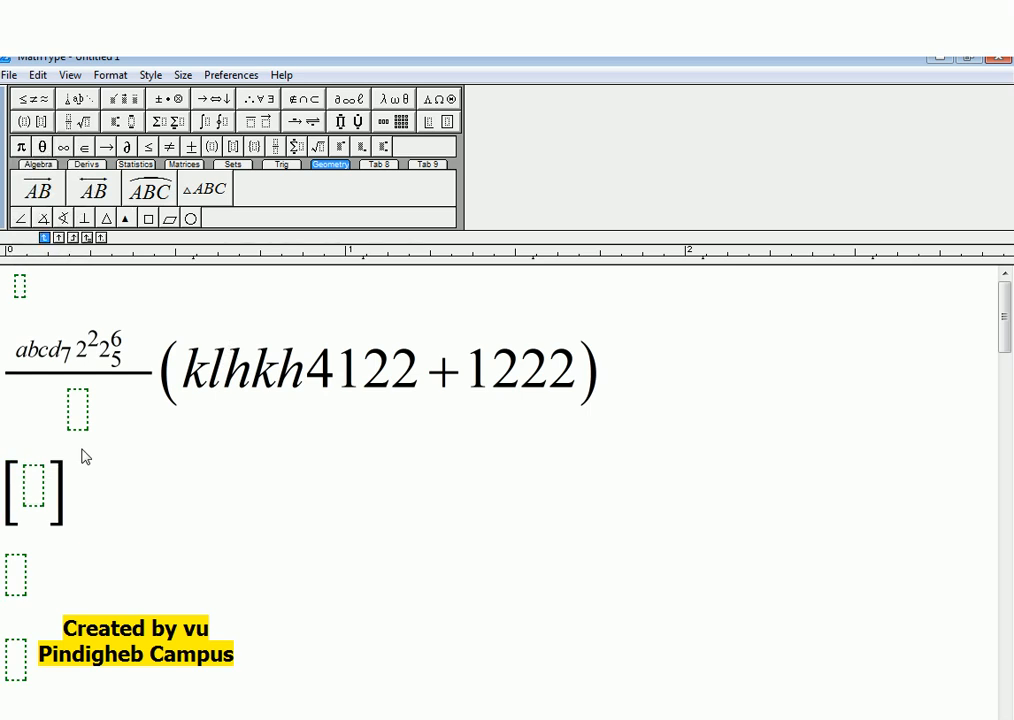
pyautogui.write('ab')
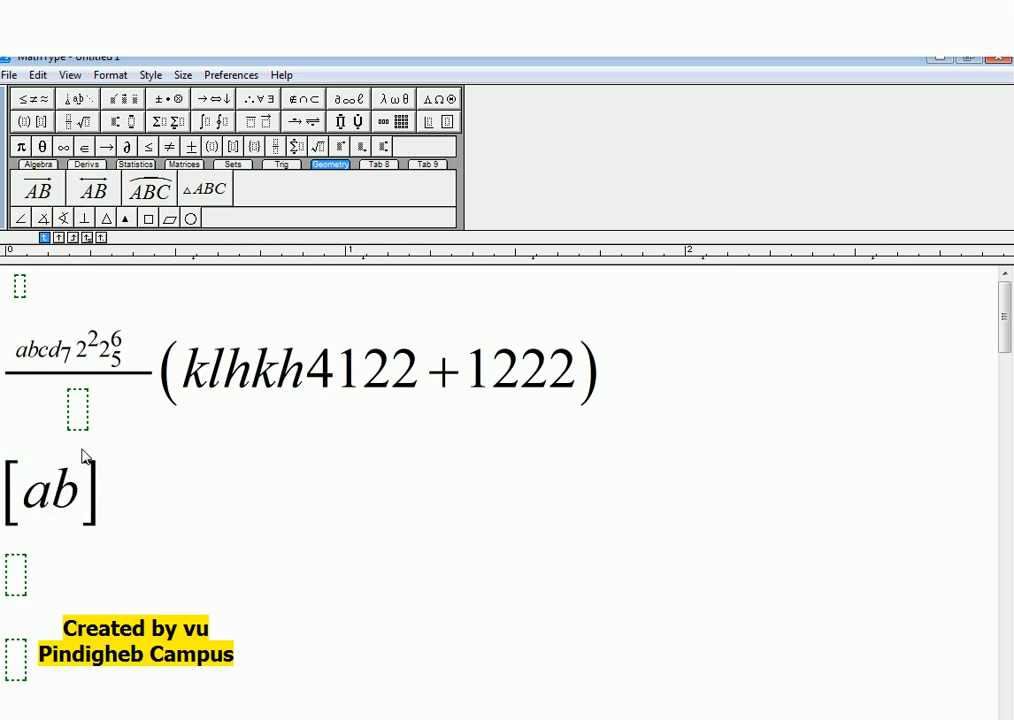
pyautogui.write('cds')
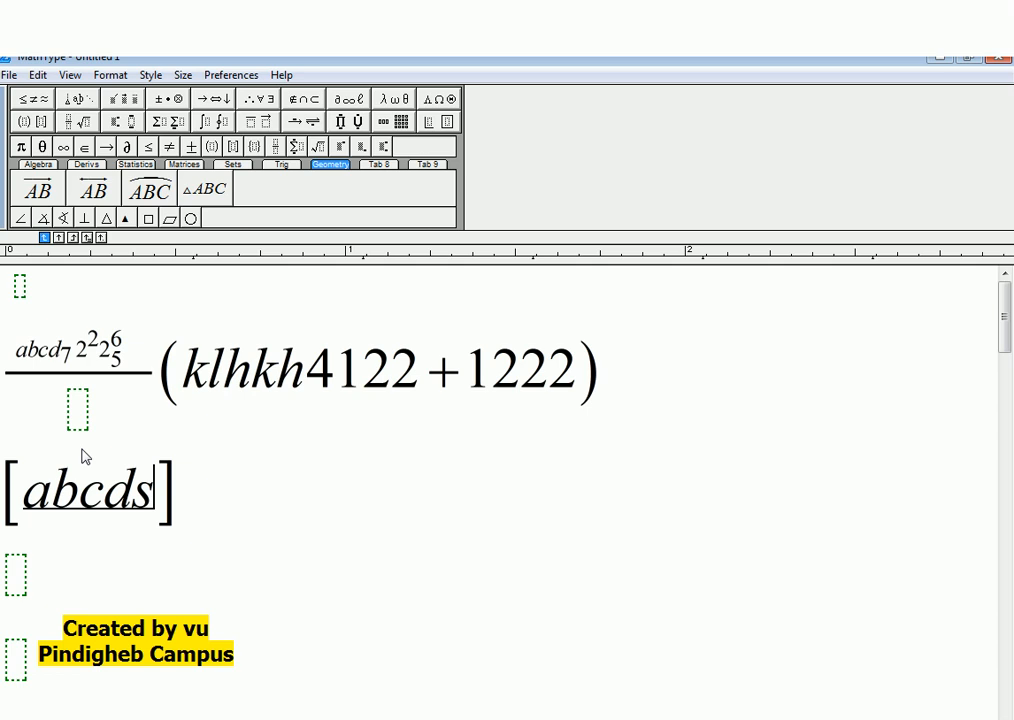
# Nest angle brackets holding lkjjljk lg hjgjhghjg after abcds, and add an empty subscript slot on the line below
pyautogui.click(40, 121)
pyautogui.write('lkjjljk lg hjg')
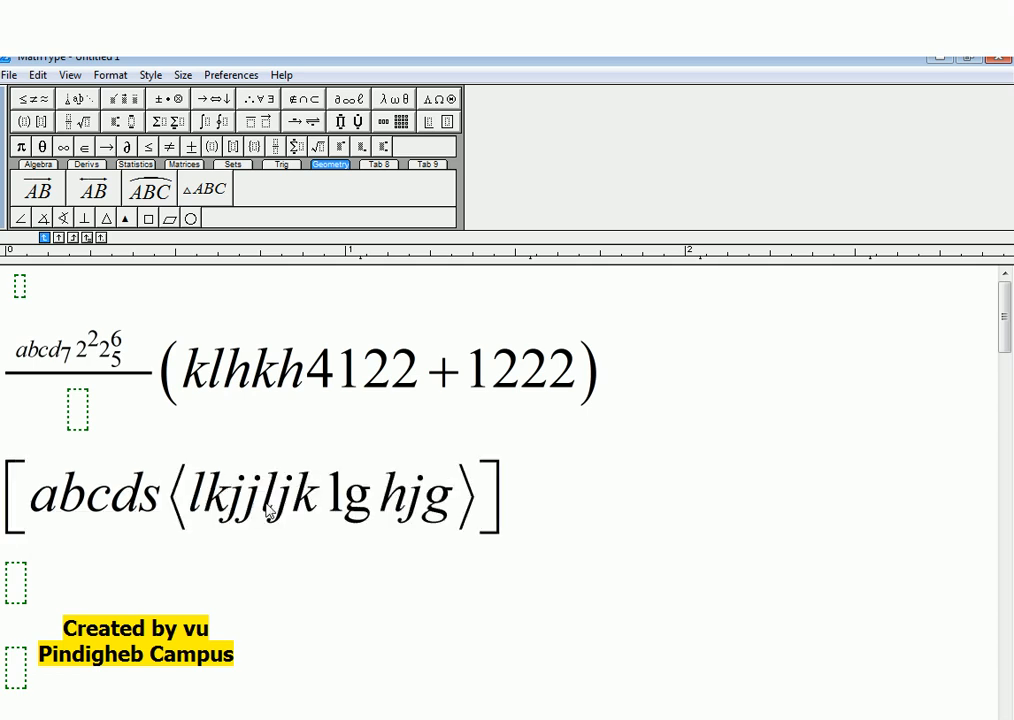
pyautogui.write('jhghj')
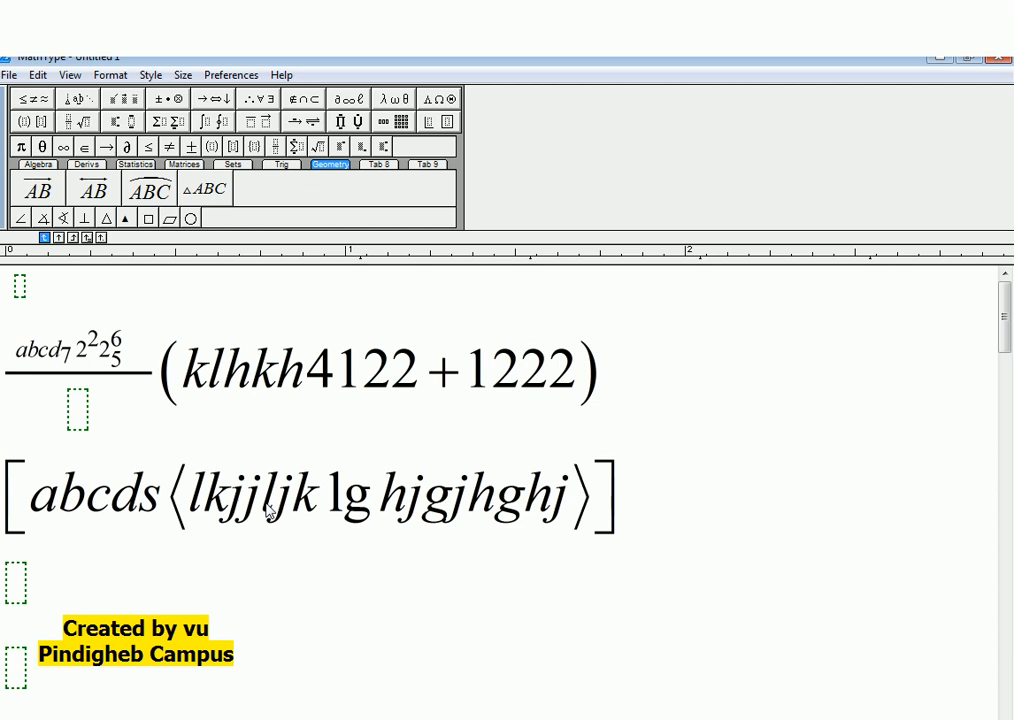
pyautogui.write('g')
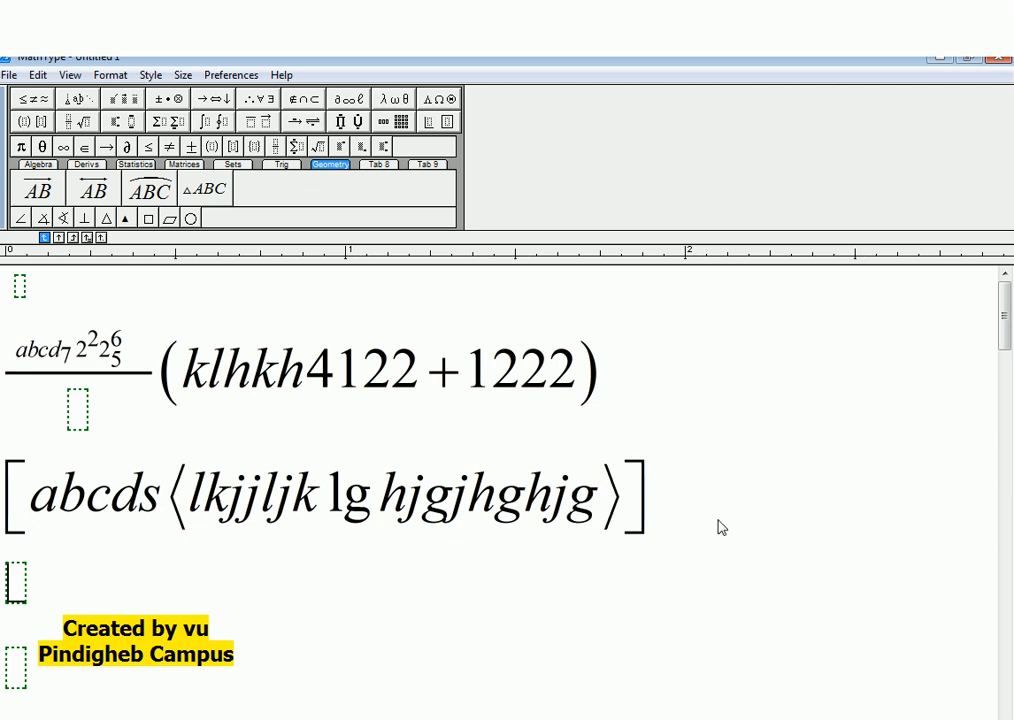
pyautogui.hotkey('ctrl', 'l')
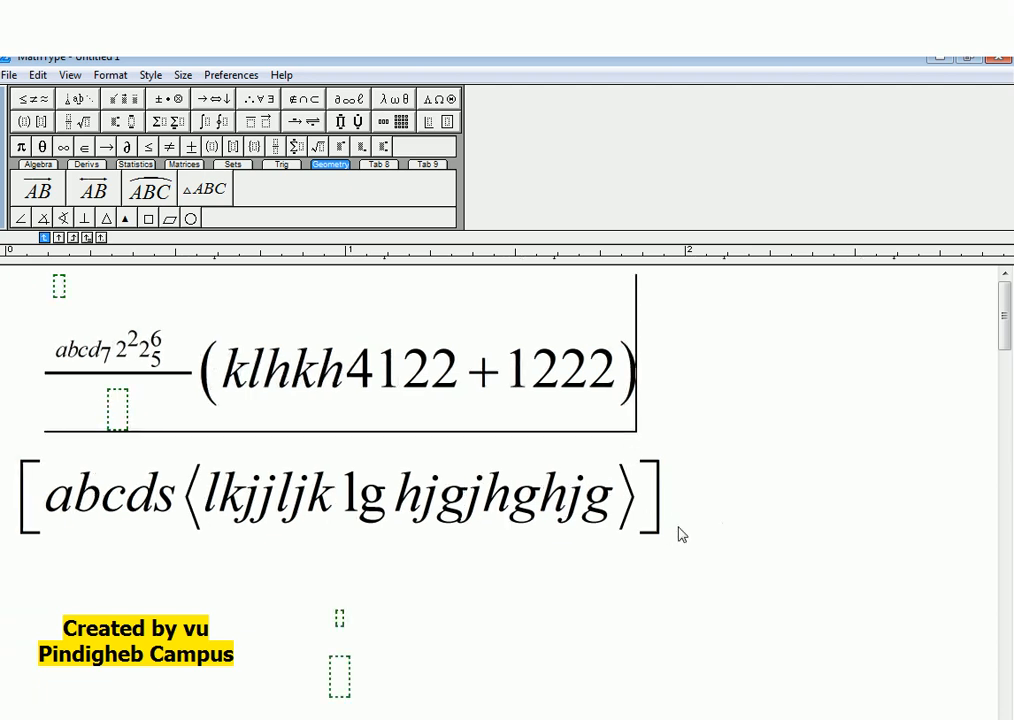
# Append three nested square-bracket templates to the end of the abcds line, with curly braces inside the innermost one
pyautogui.click(677, 526)
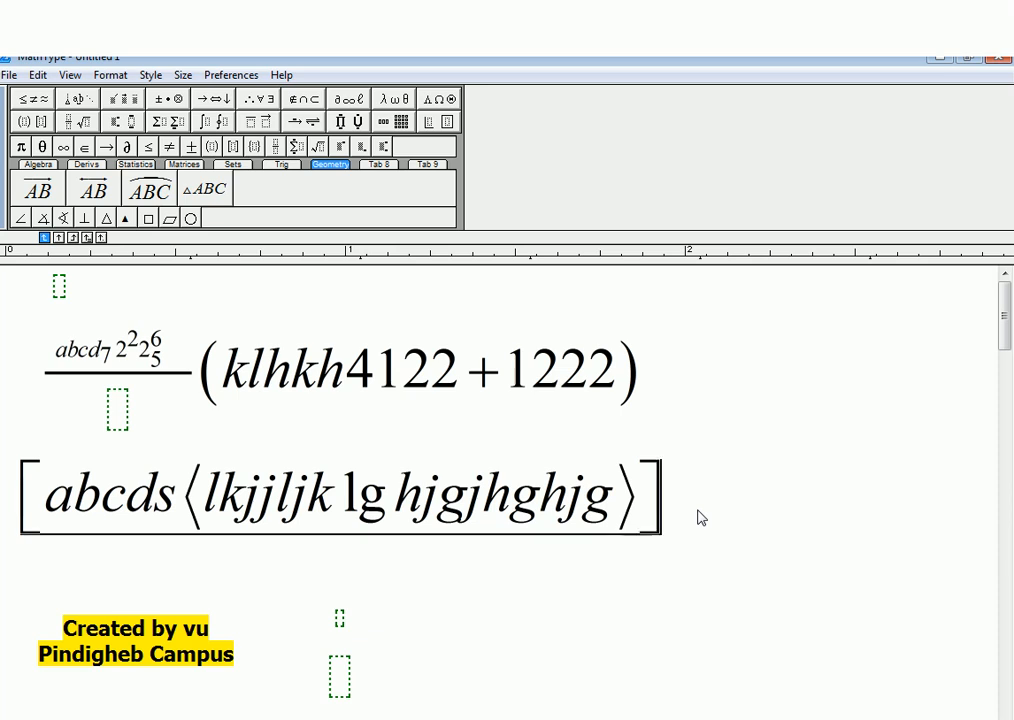
pyautogui.hotkey('ctrl', '[')
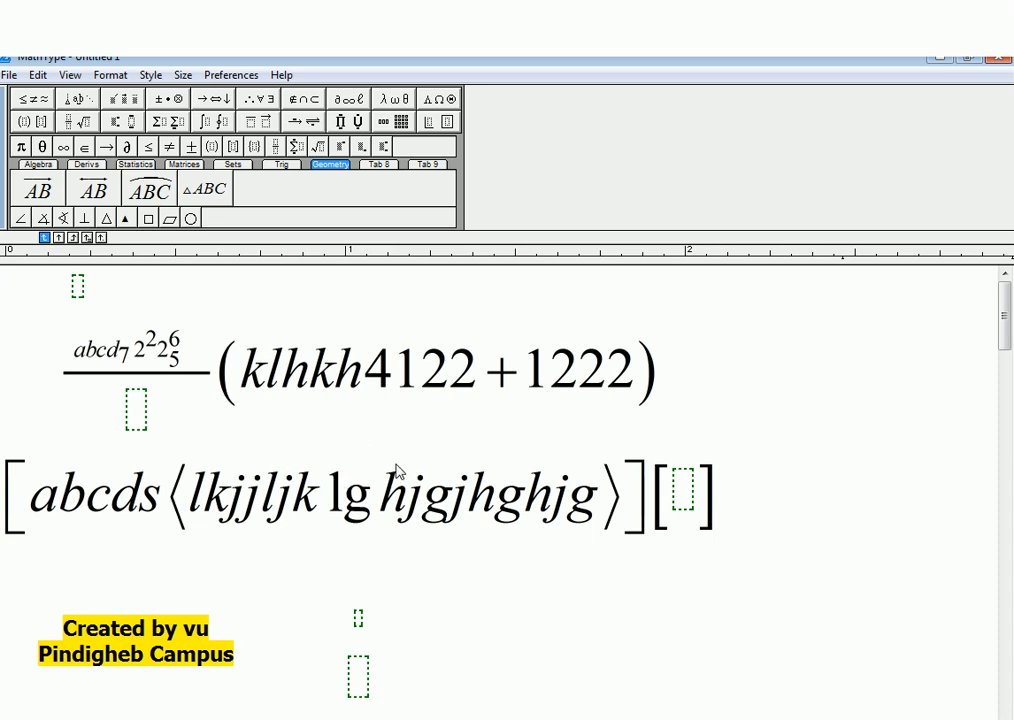
pyautogui.hotkey('ctrl', '[')
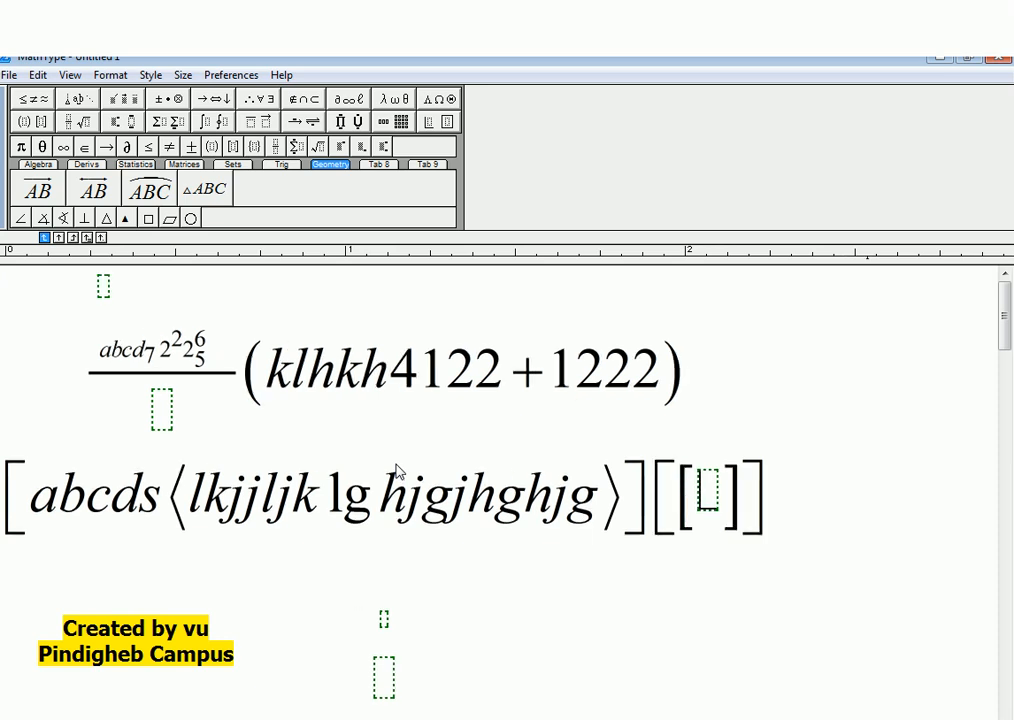
pyautogui.hotkey('ctrl', '[')
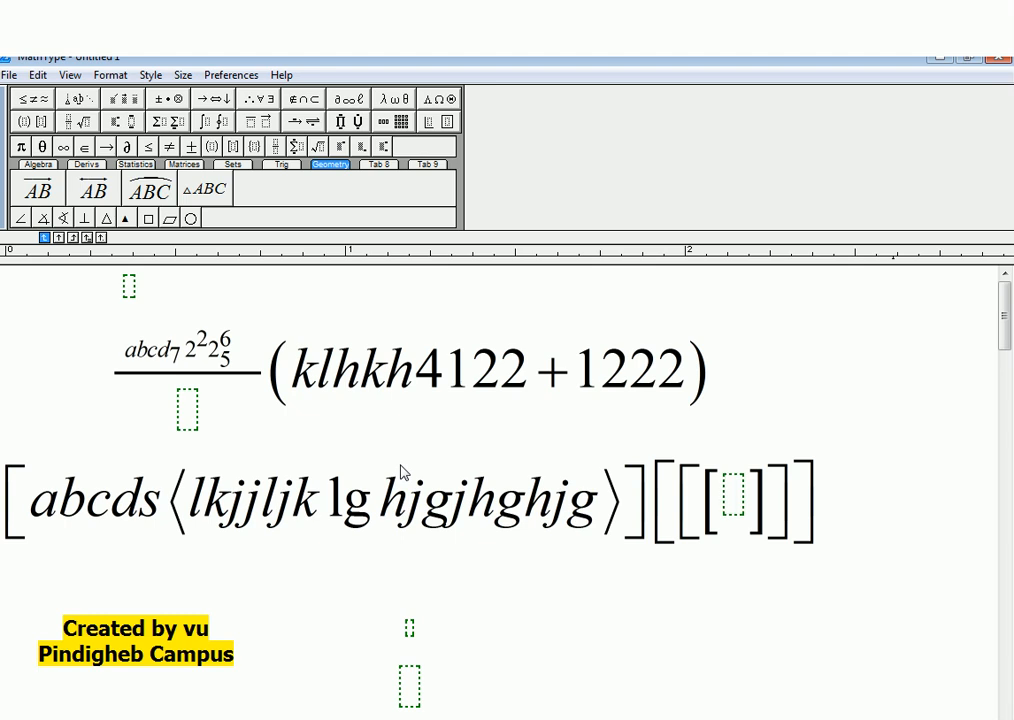
pyautogui.hotkey('ctrl', '{')
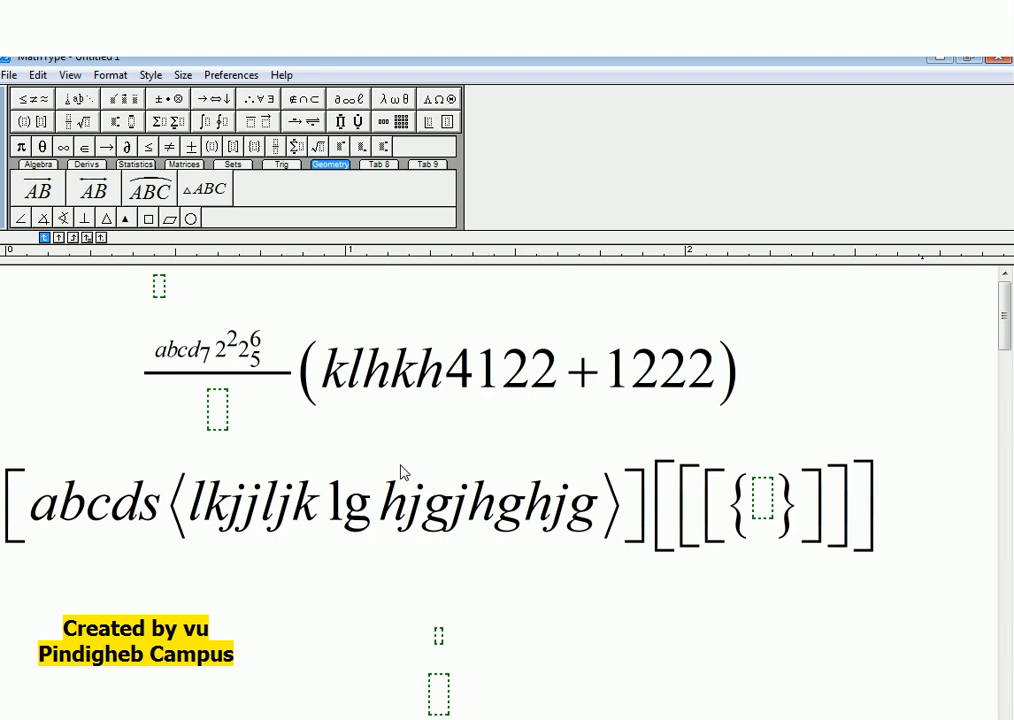
# Append the text ctrol + shift + l after the nested brackets, correcting mistyped characters
pyautogui.click(908, 545)
pyautogui.write('ctrolpl')
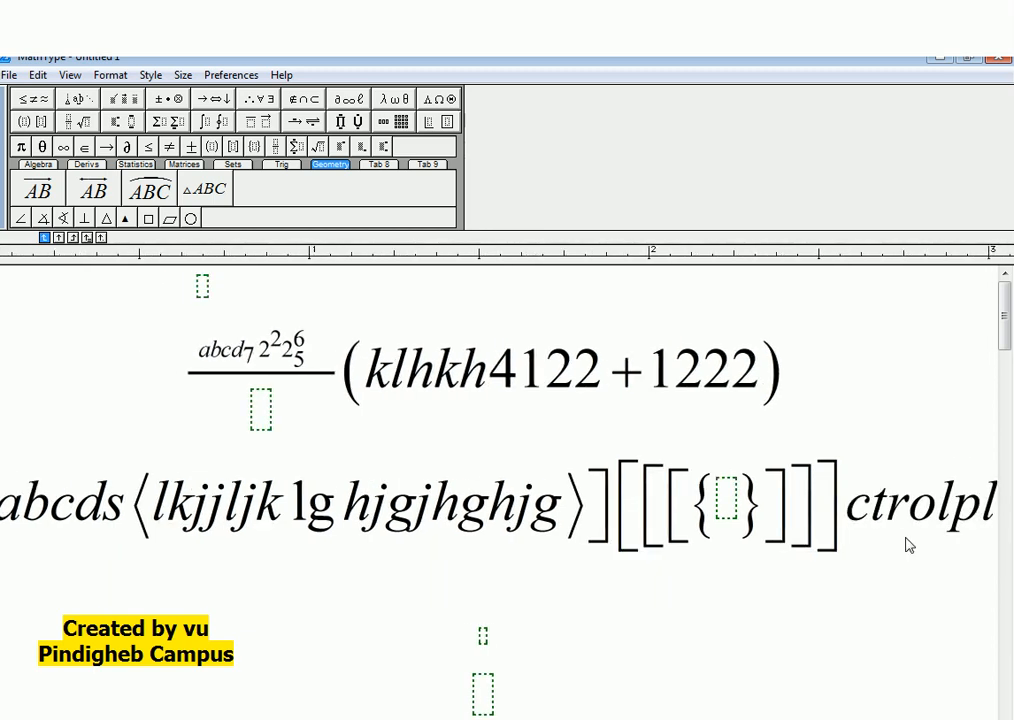
pyautogui.press('BackSpace')
pyautogui.press('BackSpace')
pyautogui.write('+')
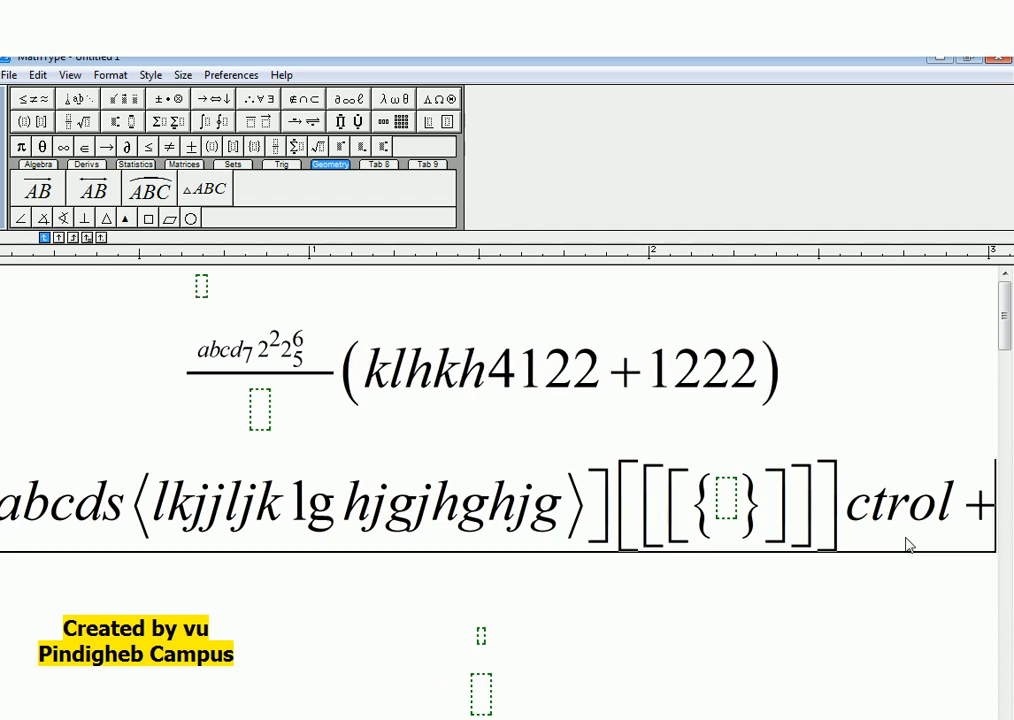
pyautogui.write('shif')
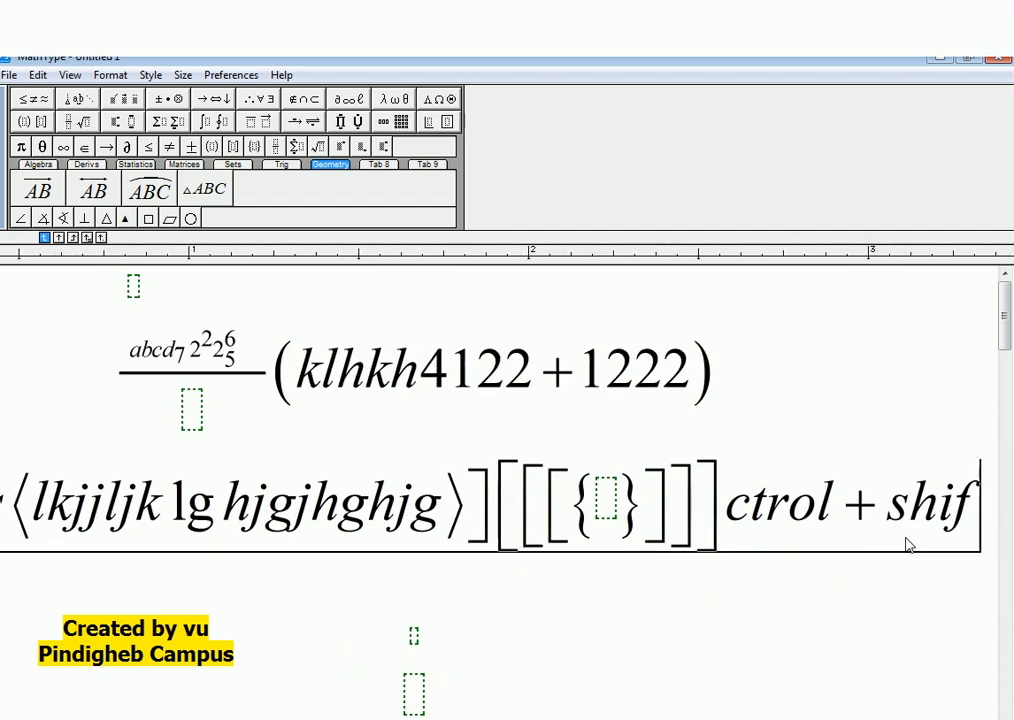
pyautogui.write('=+')
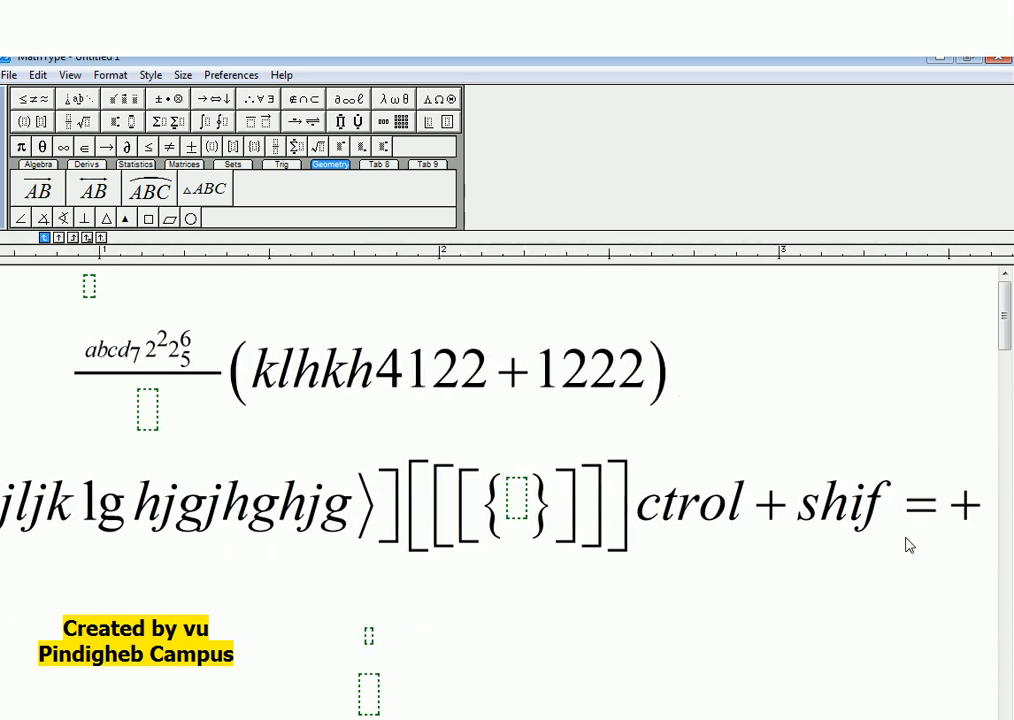
pyautogui.press('BackSpace')
pyautogui.press('BackSpace')
pyautogui.press('BackSpace')
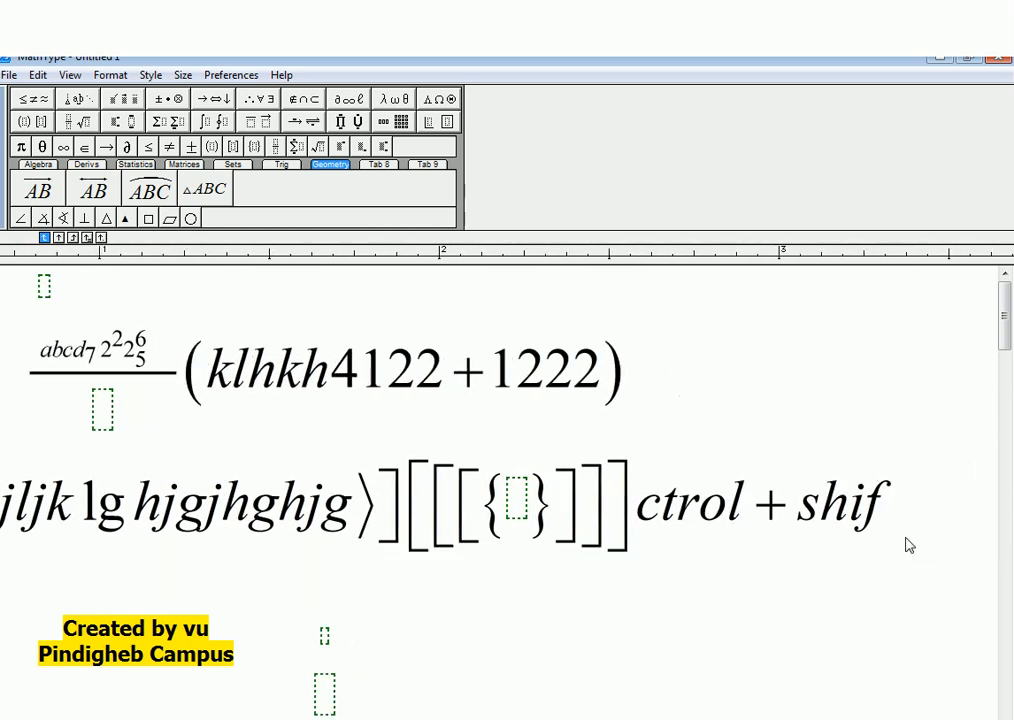
pyautogui.write('+')
pyautogui.press('BackSpace')
pyautogui.press('BackSpace')
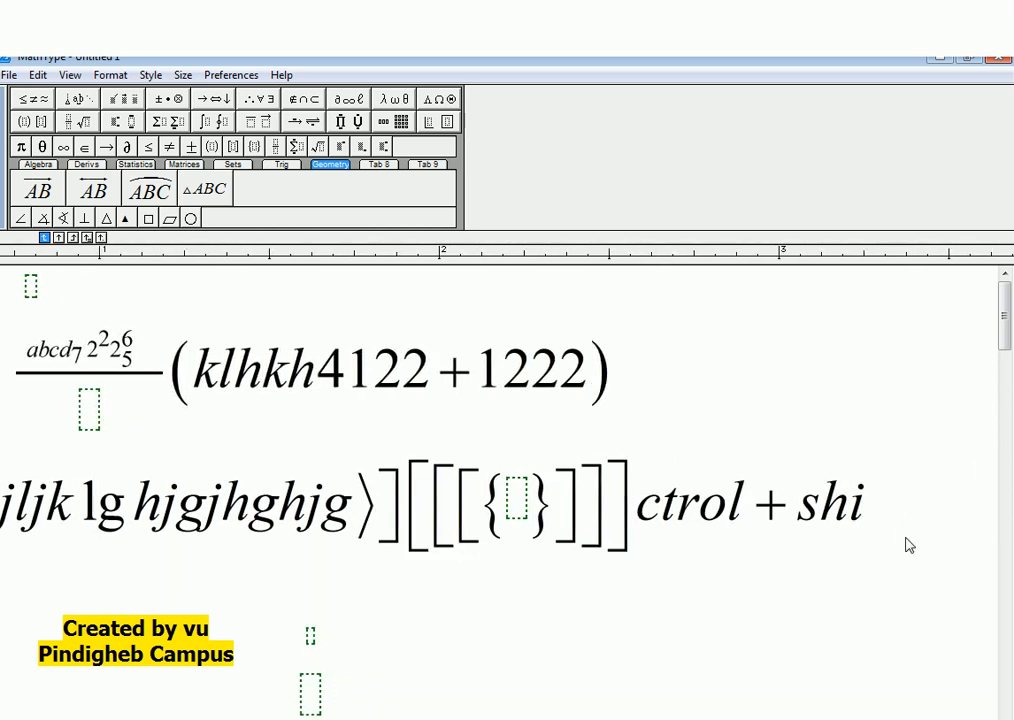
pyautogui.write('ift + ')
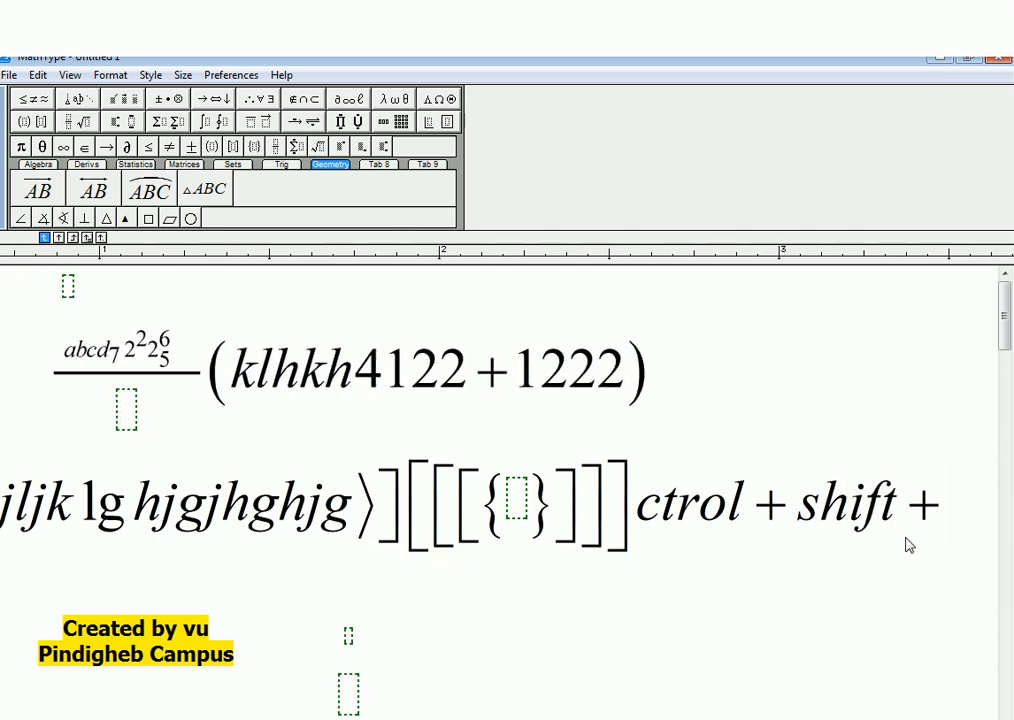
pyautogui.write('l')
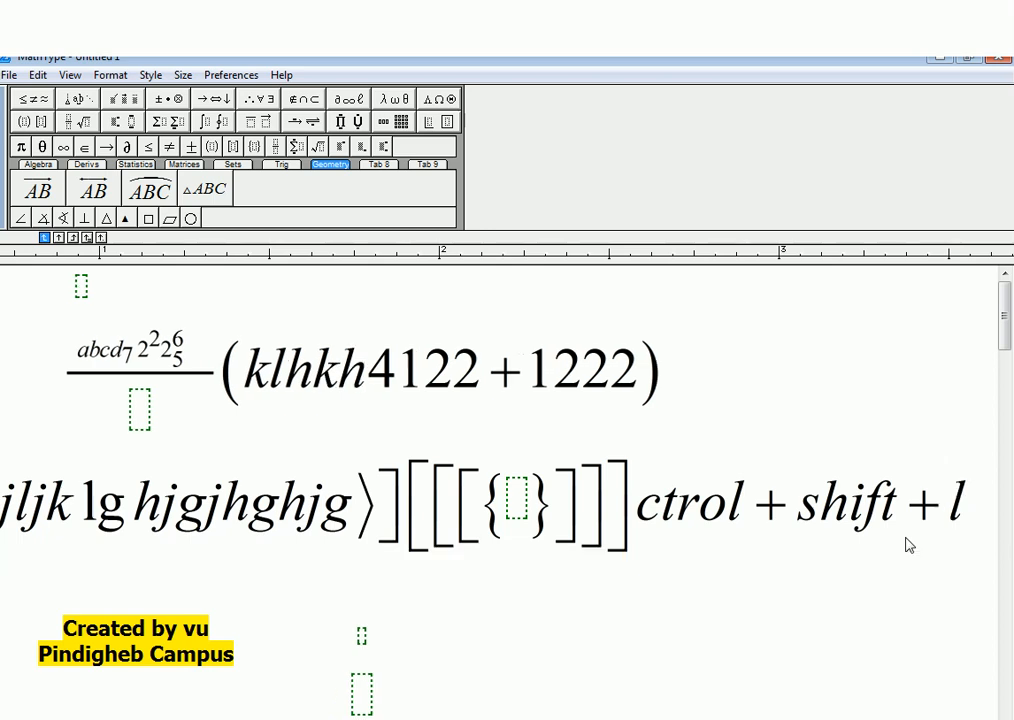
# Complete the shortcut text after the nested brackets so that it reads ctrol + shift + leftbracket
pyautogui.write('eft')
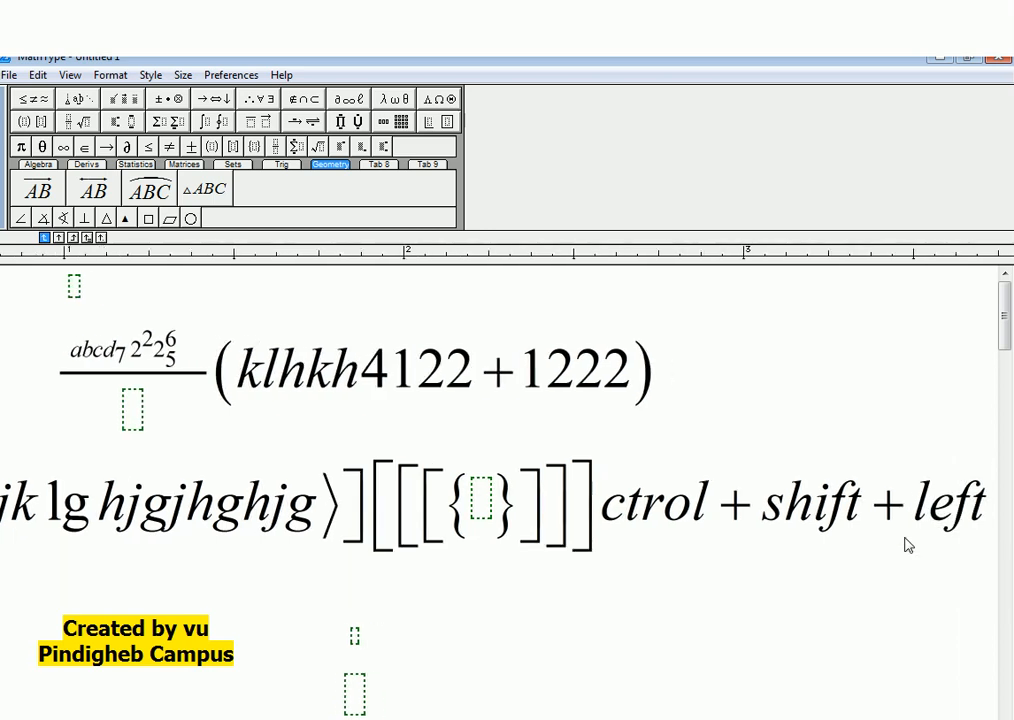
pyautogui.write('bracket')
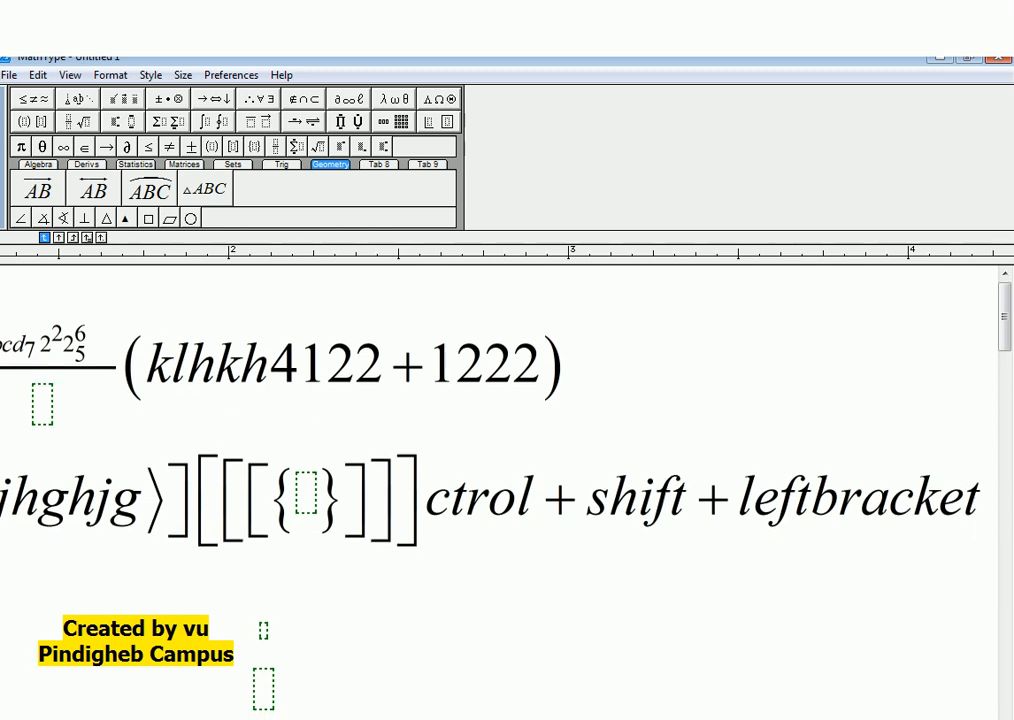
pyautogui.hscroll(-5, 500, 490)
pyautogui.click(625, 475)
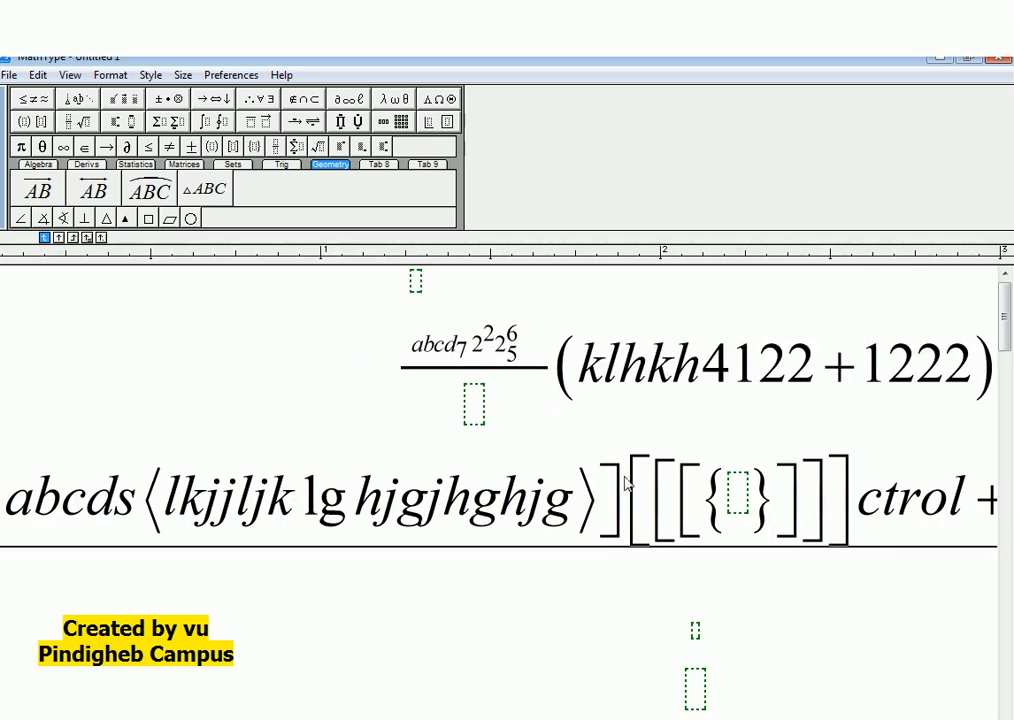
pyautogui.click(887, 562)
pyautogui.hscroll(5, 939, 602)
pyautogui.click(984, 496)
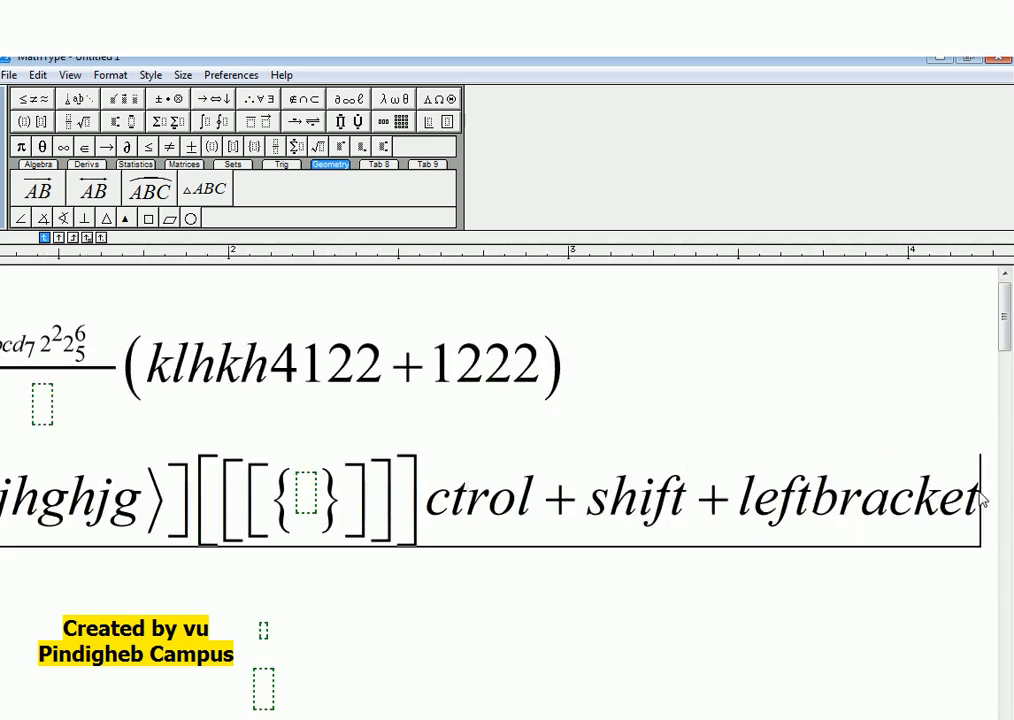
# Add blank lines below the abcds line and insert a floor bracket template on the last one
pyautogui.press('Return')
pyautogui.press('Return')
pyautogui.press('Return')
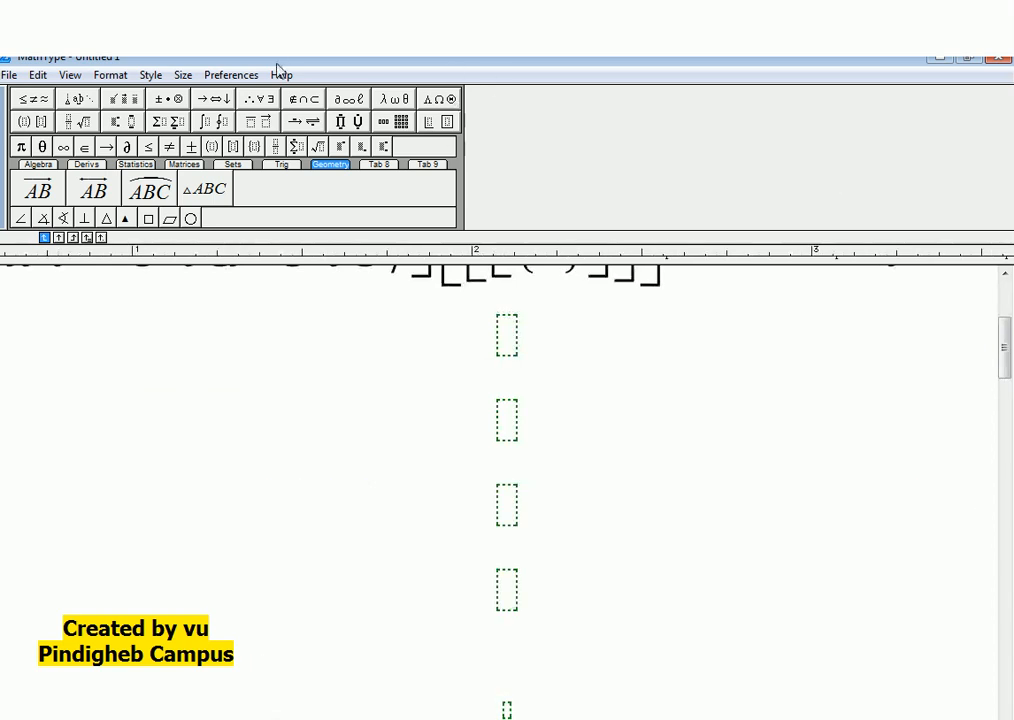
pyautogui.click(40, 122)
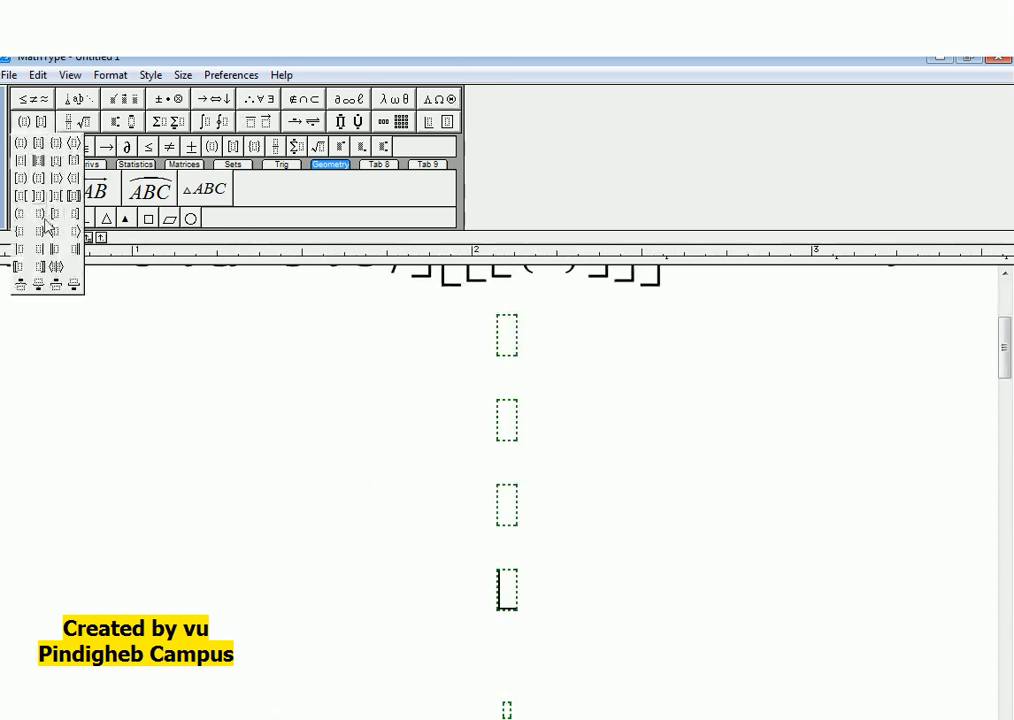
pyautogui.click(56, 160)
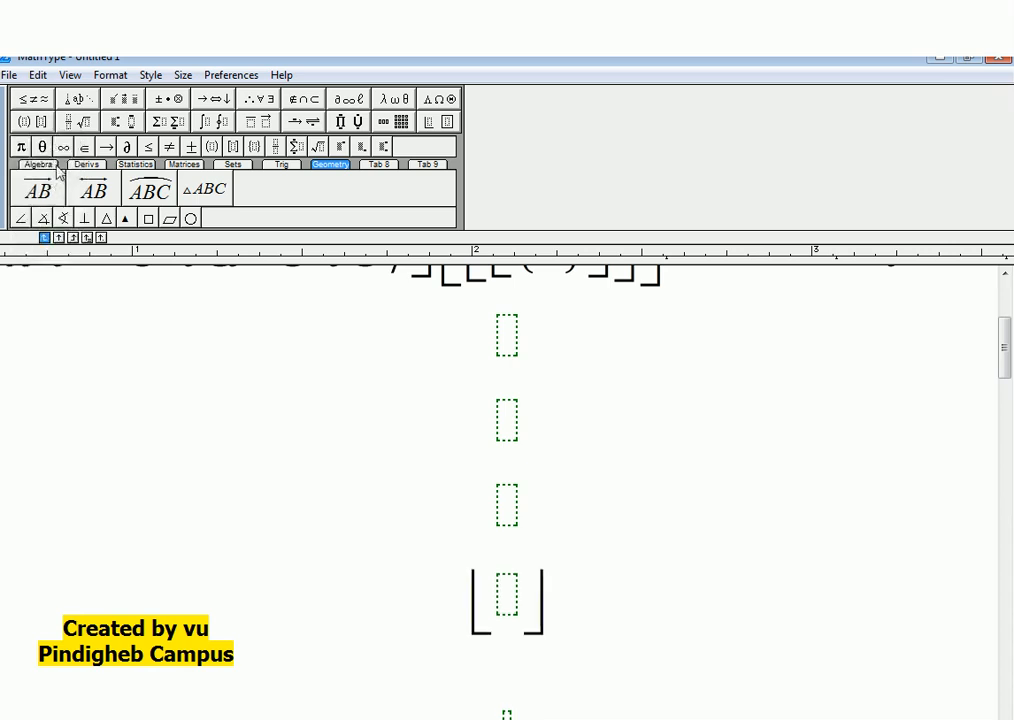
# Insert a combined superscript and subscript template inside the floor brackets, with an integral template in its subscript slot
pyautogui.click(129, 122)
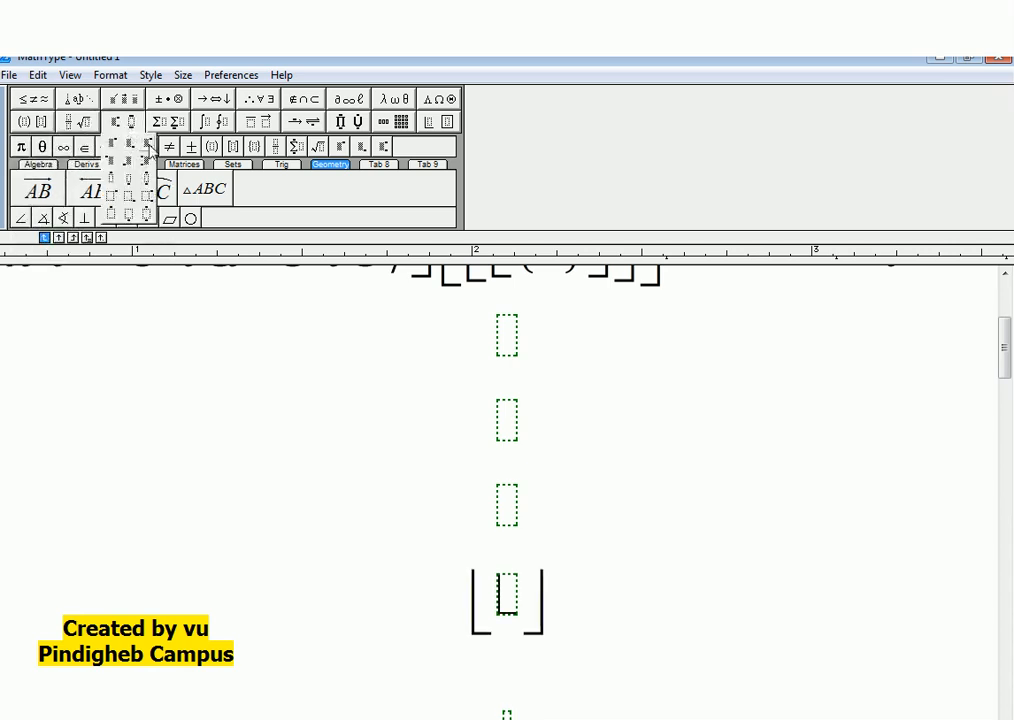
pyautogui.click(146, 143)
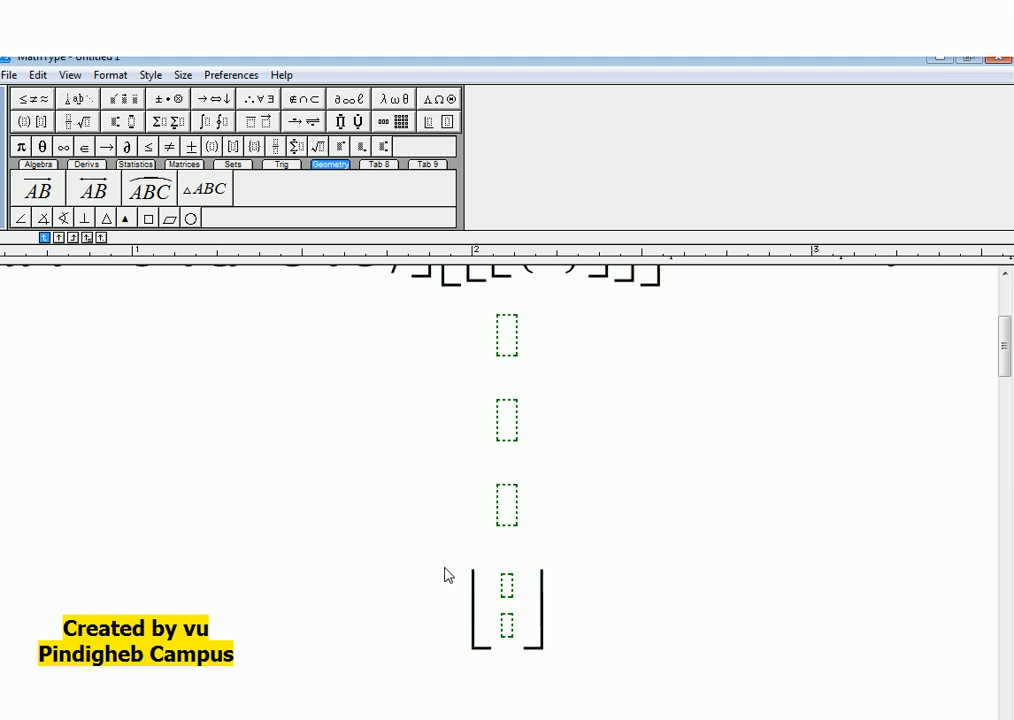
pyautogui.click(262, 122)
pyautogui.moveTo(212, 121)
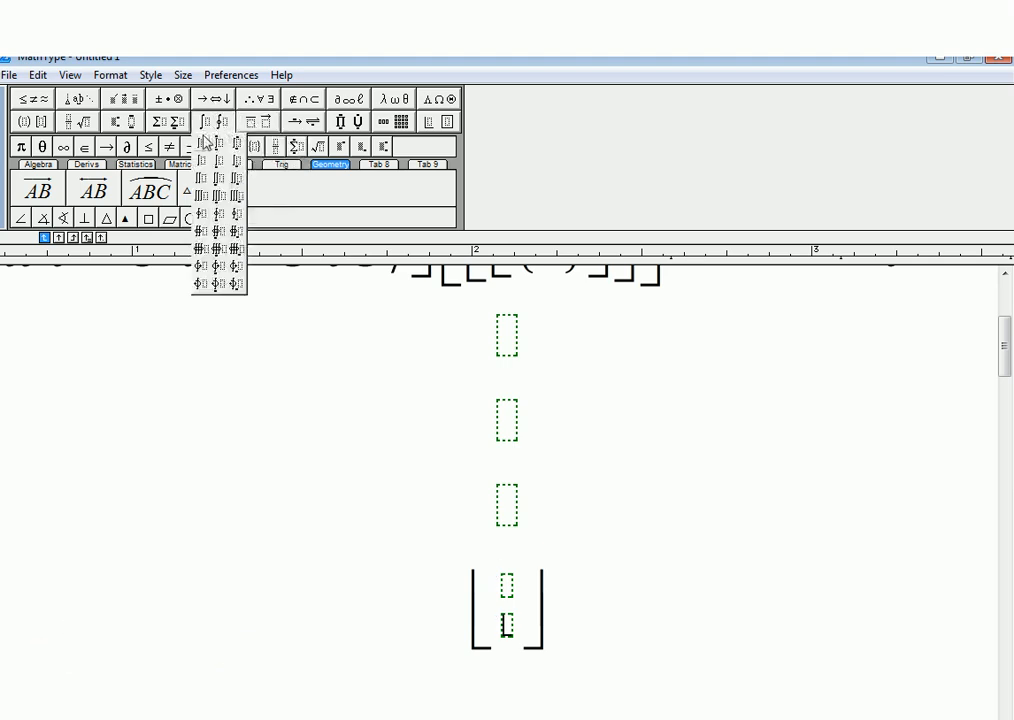
pyautogui.click(203, 143)
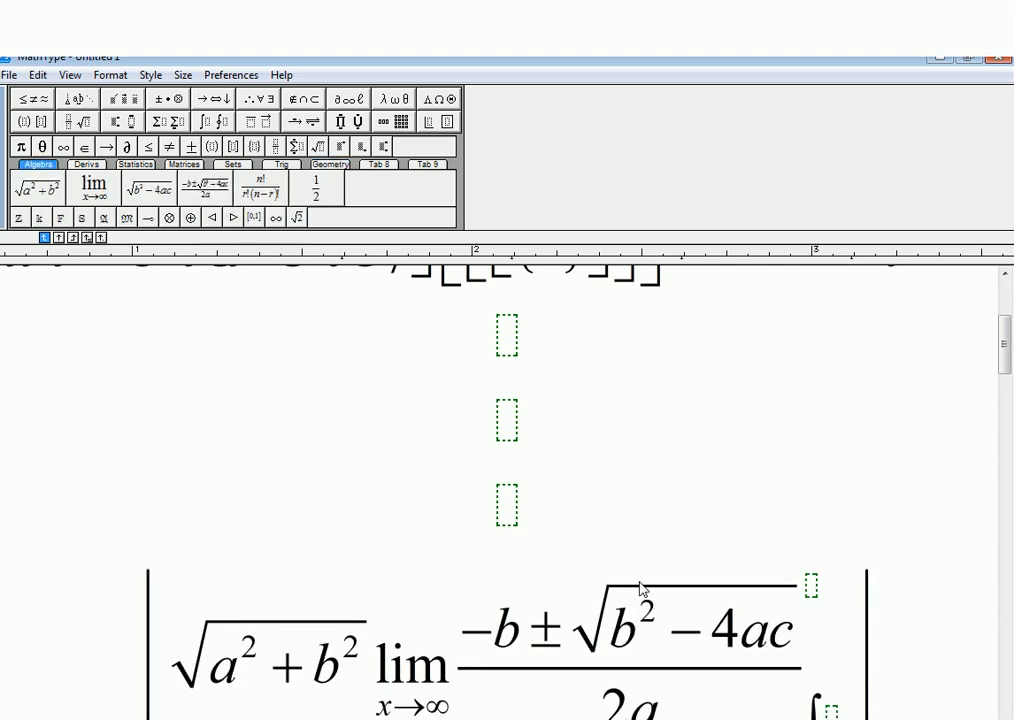
# Extend the exponent of b in the quadratic formula's root to 225
pyautogui.click(643, 622)
pyautogui.hotkey('shift', 'End')
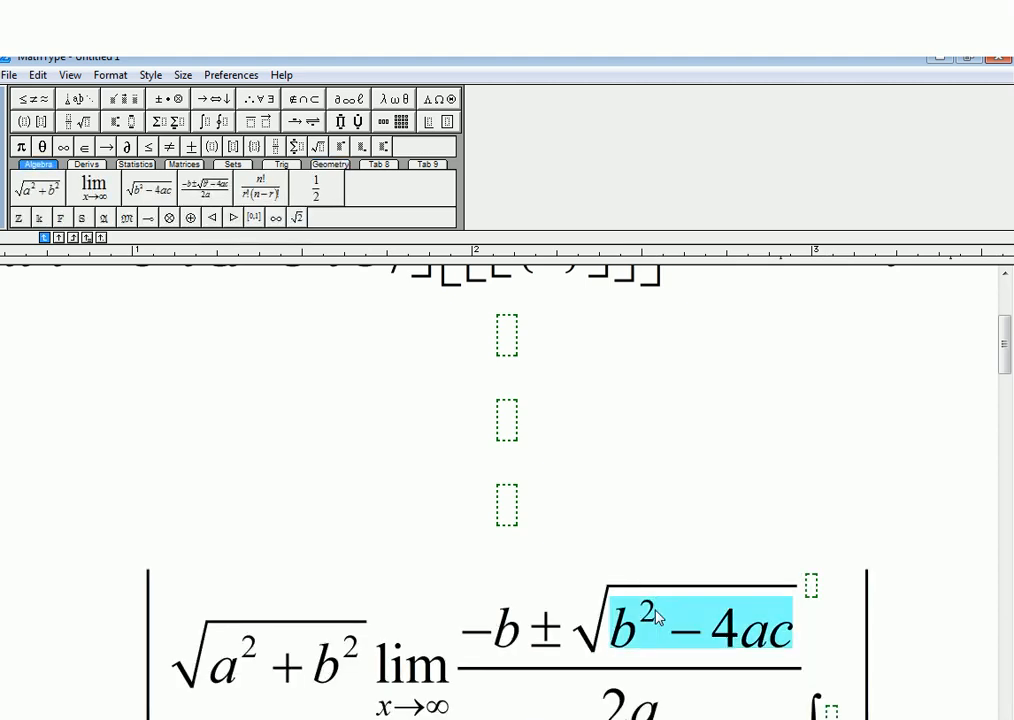
pyautogui.doubleClick(648, 614)
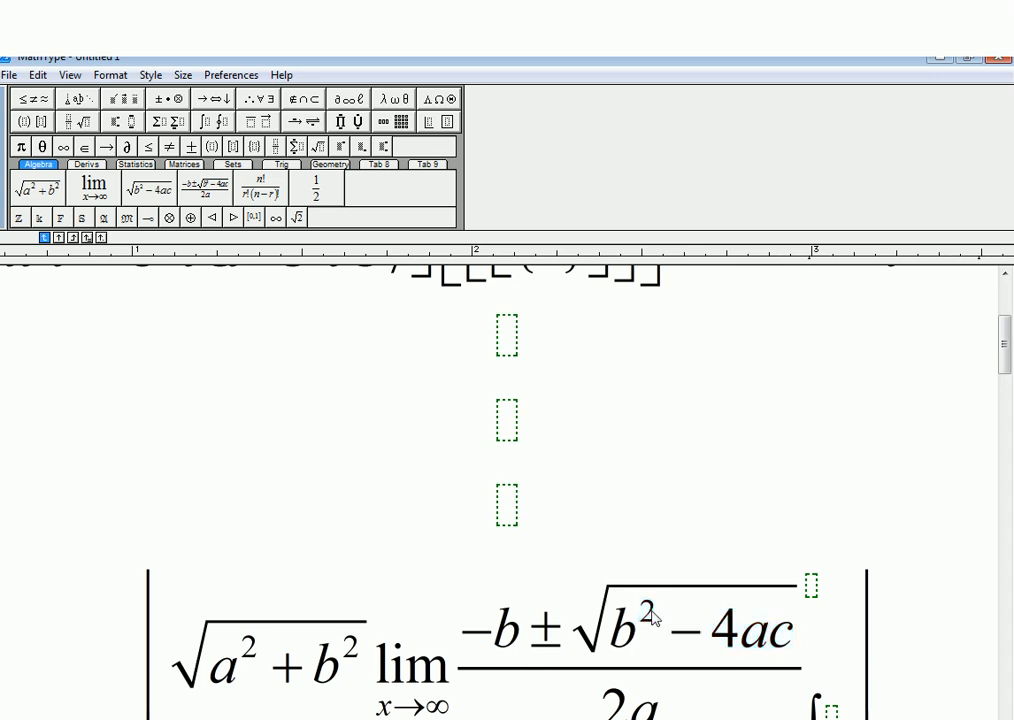
pyautogui.click(650, 615)
pyautogui.write('25')
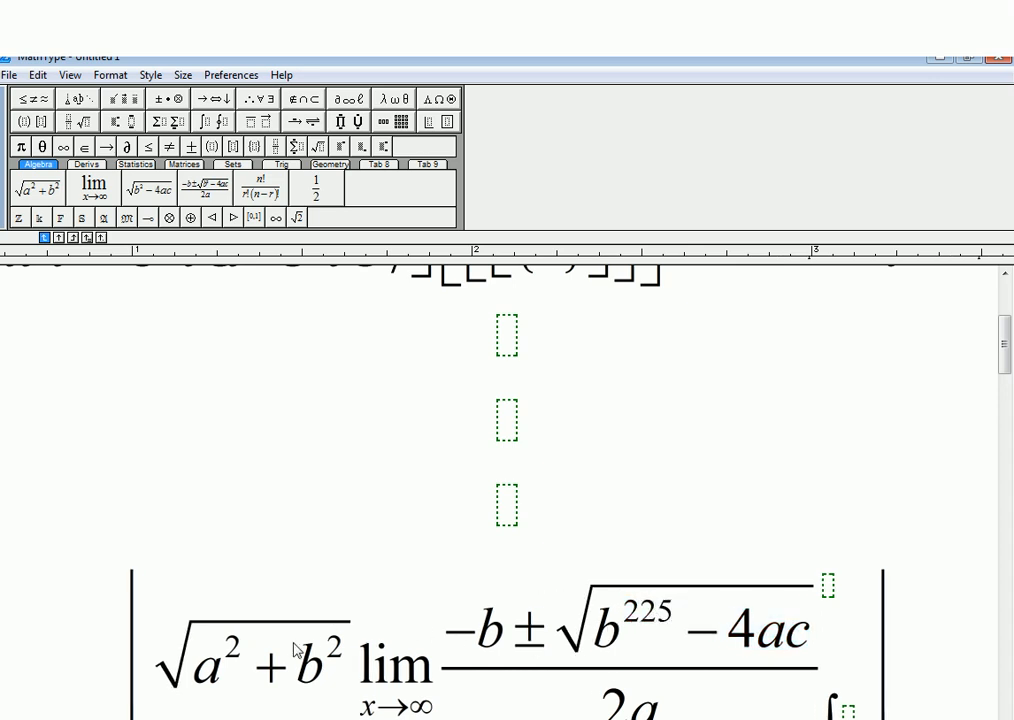
# Insert the 3×3 matrix of a11 to a33 into the exponent of a under the first square root
pyautogui.doubleClick(232, 647)
pyautogui.click(212, 682)
pyautogui.doubleClick(233, 675)
pyautogui.click(233, 675)
pyautogui.doubleClick(235, 672)
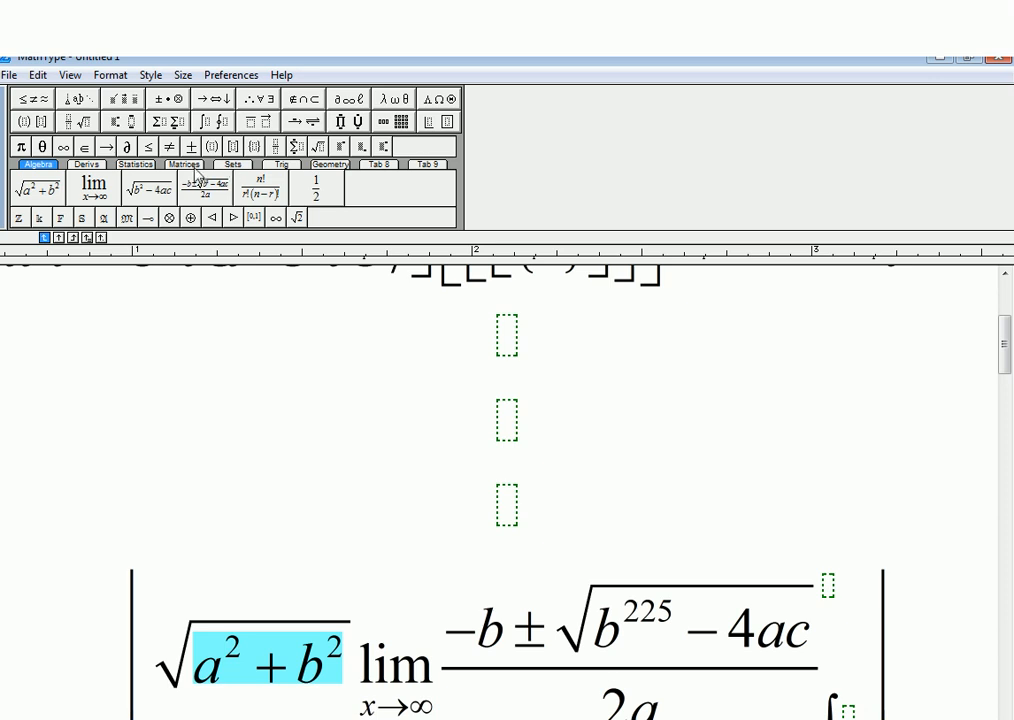
pyautogui.press('Right')
pyautogui.click(188, 166)
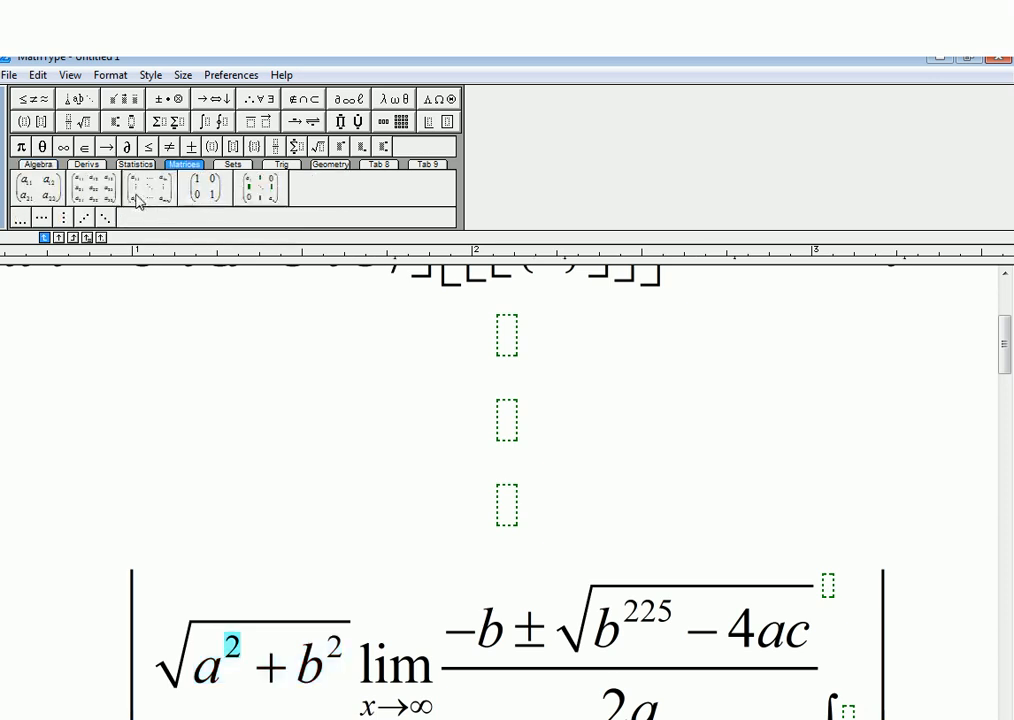
pyautogui.click(104, 193)
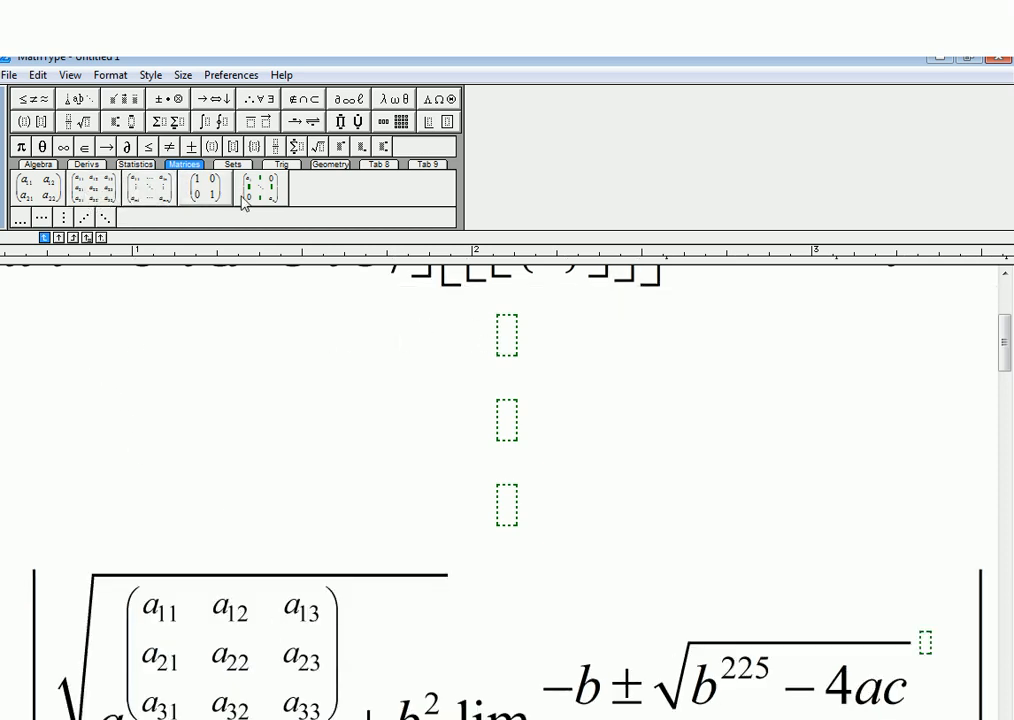
# Insert the 3×3 matrix of a11 to a33 on the first blank line and replace its first entry with b4
pyautogui.click(108, 194)
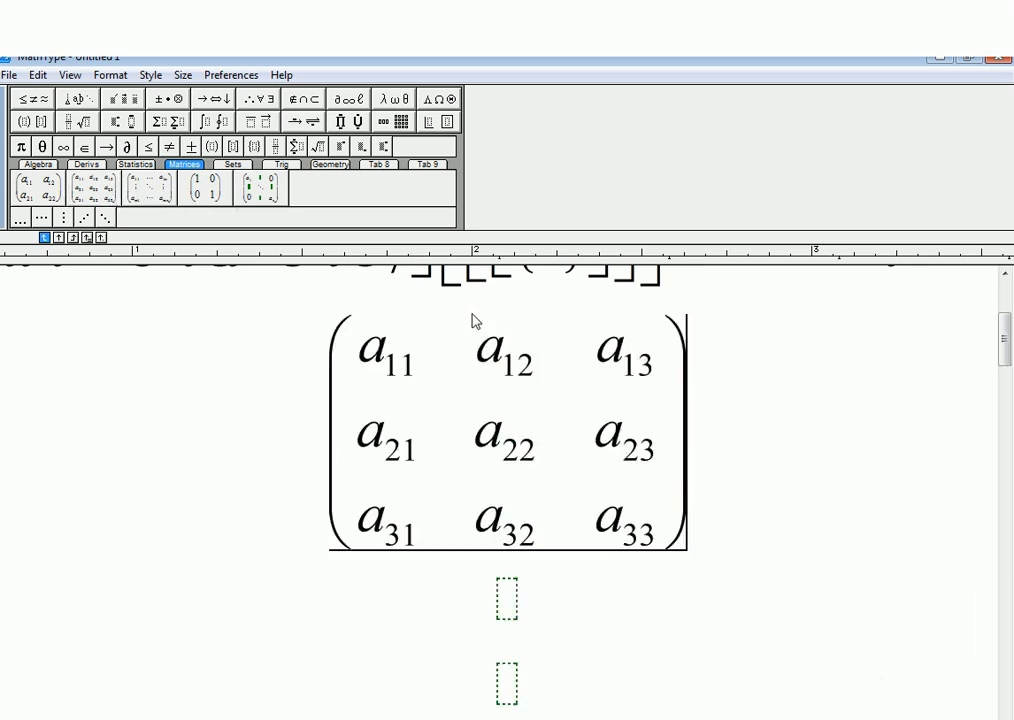
pyautogui.doubleClick(403, 364)
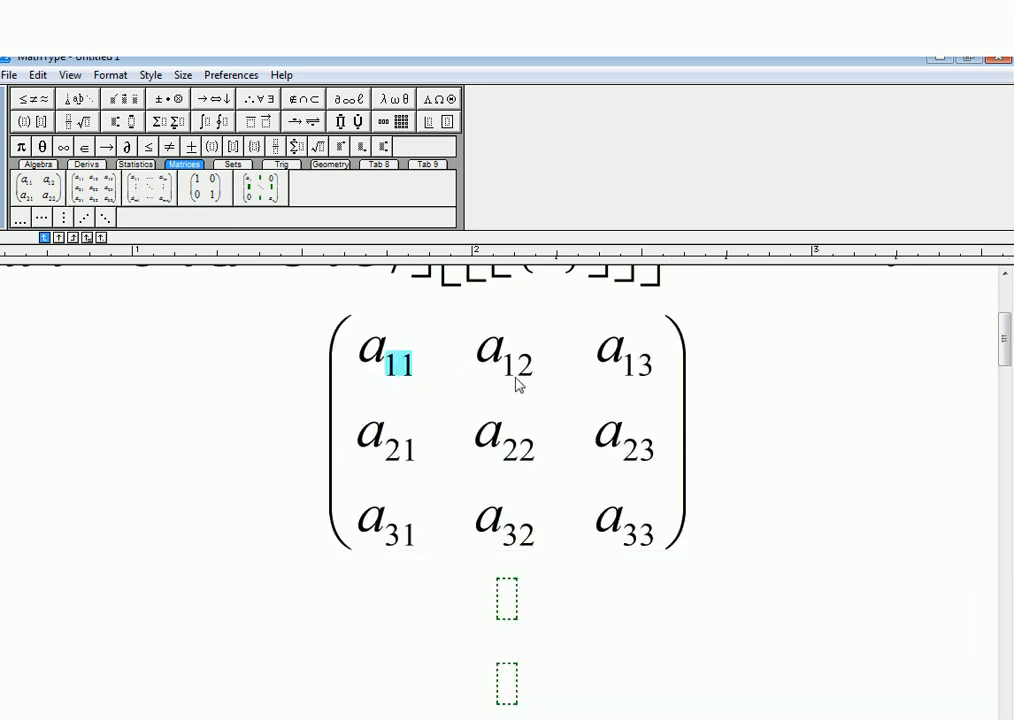
pyautogui.write('25')
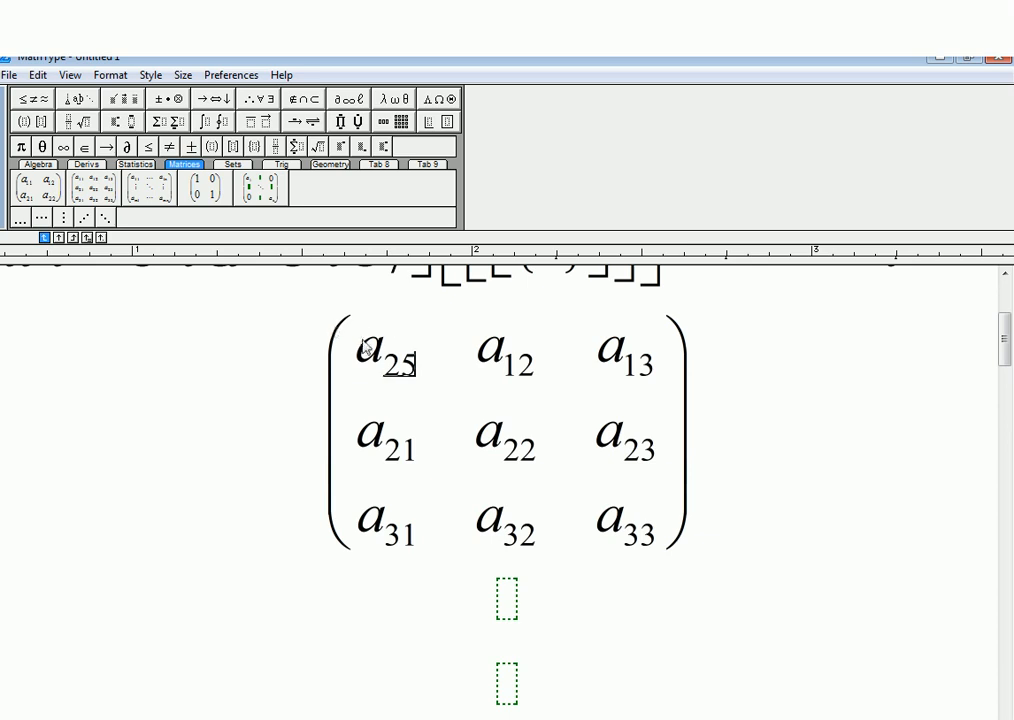
pyautogui.click(378, 364)
pyautogui.doubleClick(376, 364)
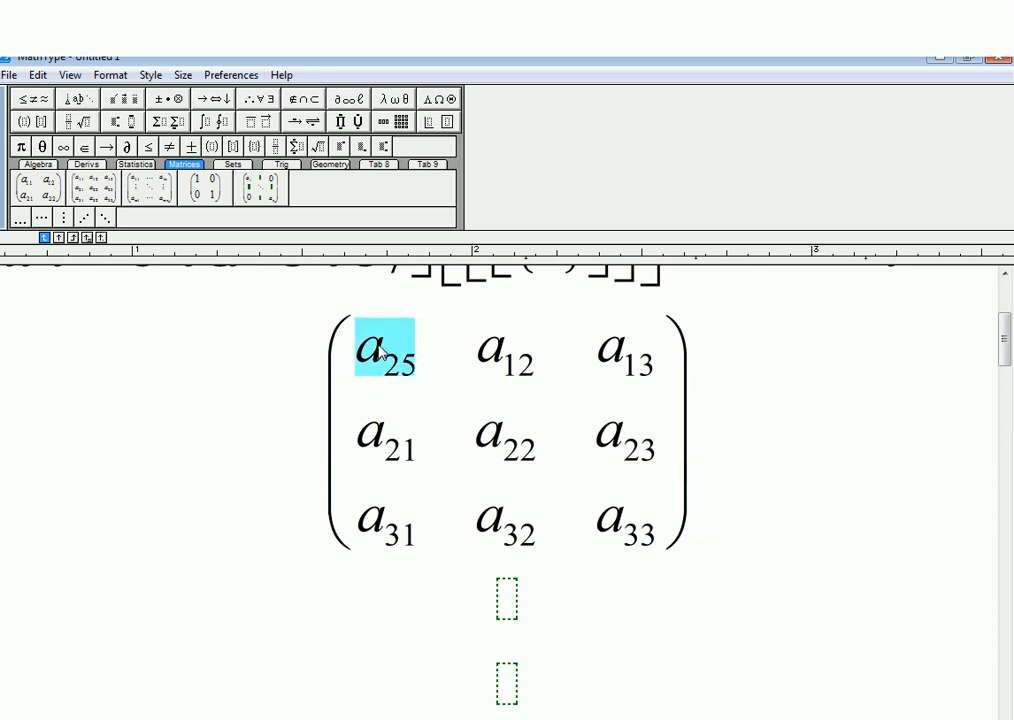
pyautogui.press('Delete')
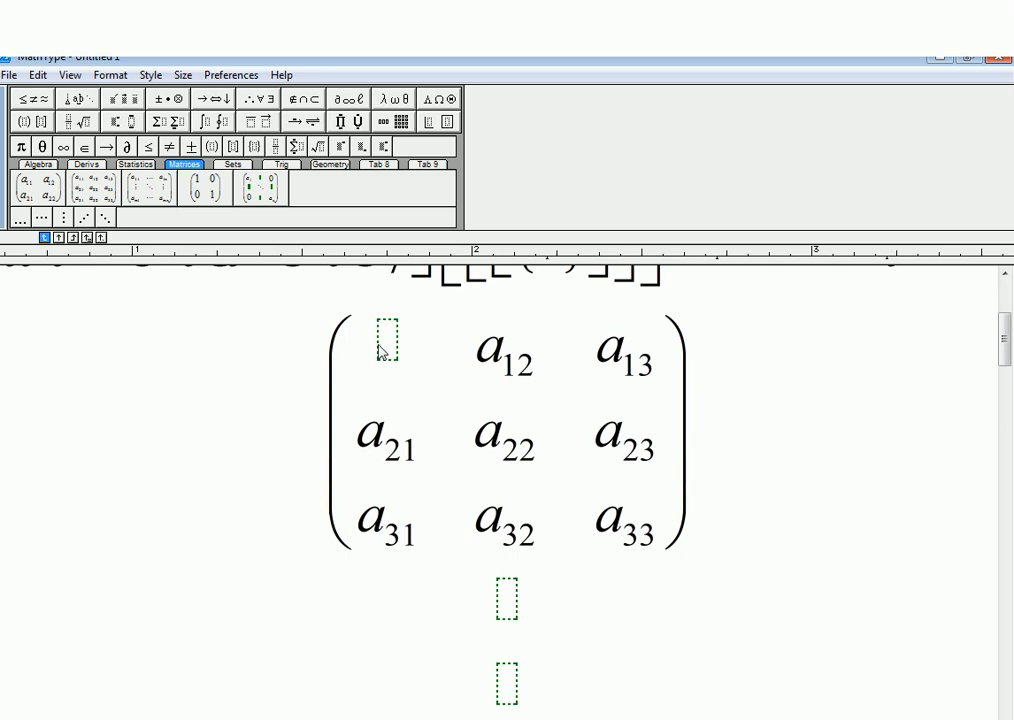
pyautogui.write('b4')
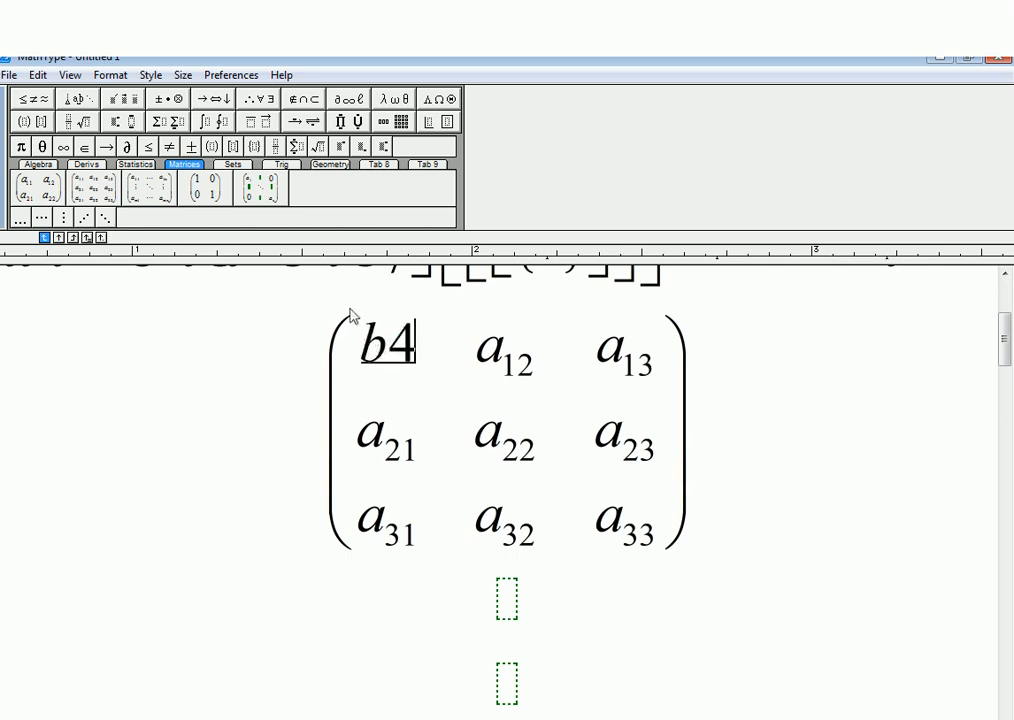
# Change the third entry in the matrix's first row to h with subscript 25
pyautogui.doubleClick(609, 366)
pyautogui.click(614, 363)
pyautogui.press('BackSpace')
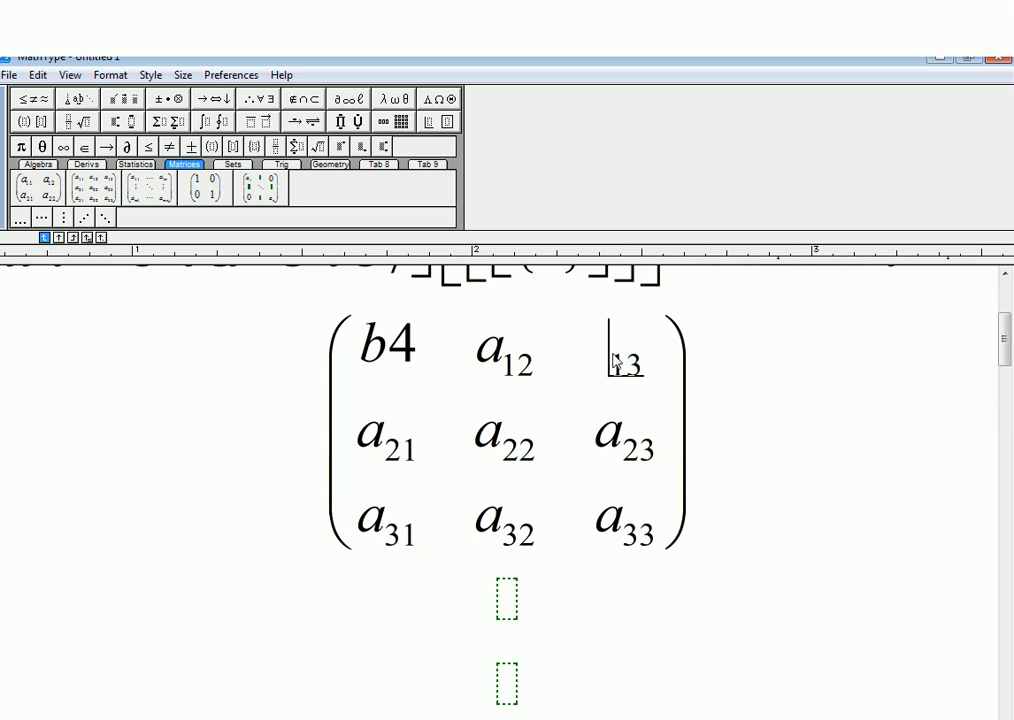
pyautogui.write('a')
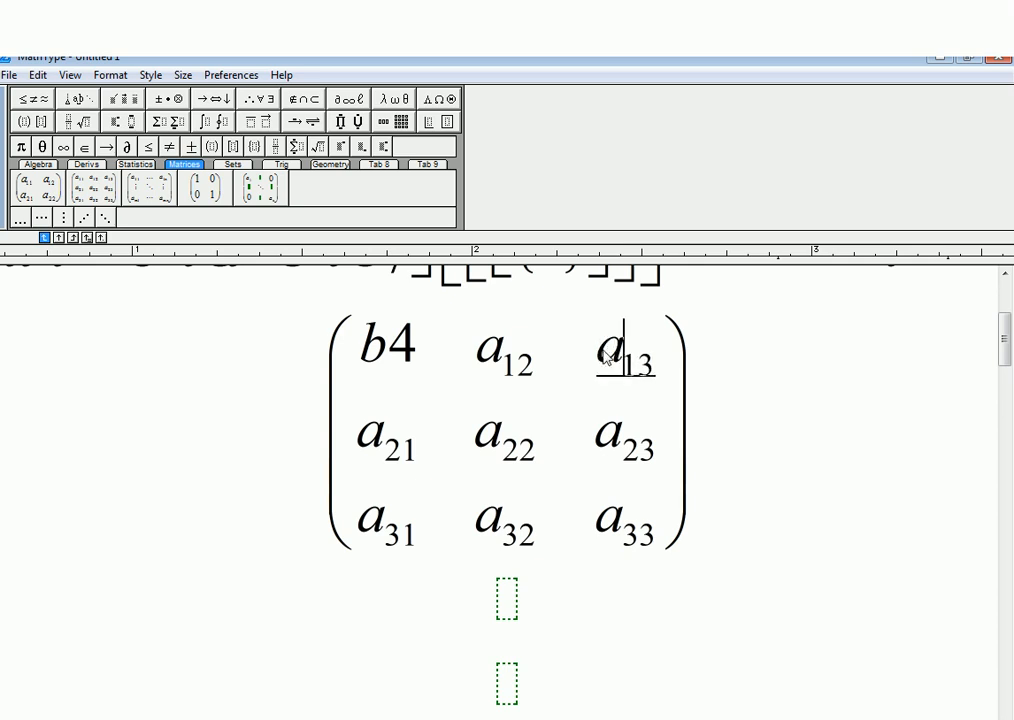
pyautogui.click(600, 351)
pyautogui.press('Delete')
pyautogui.write('h')
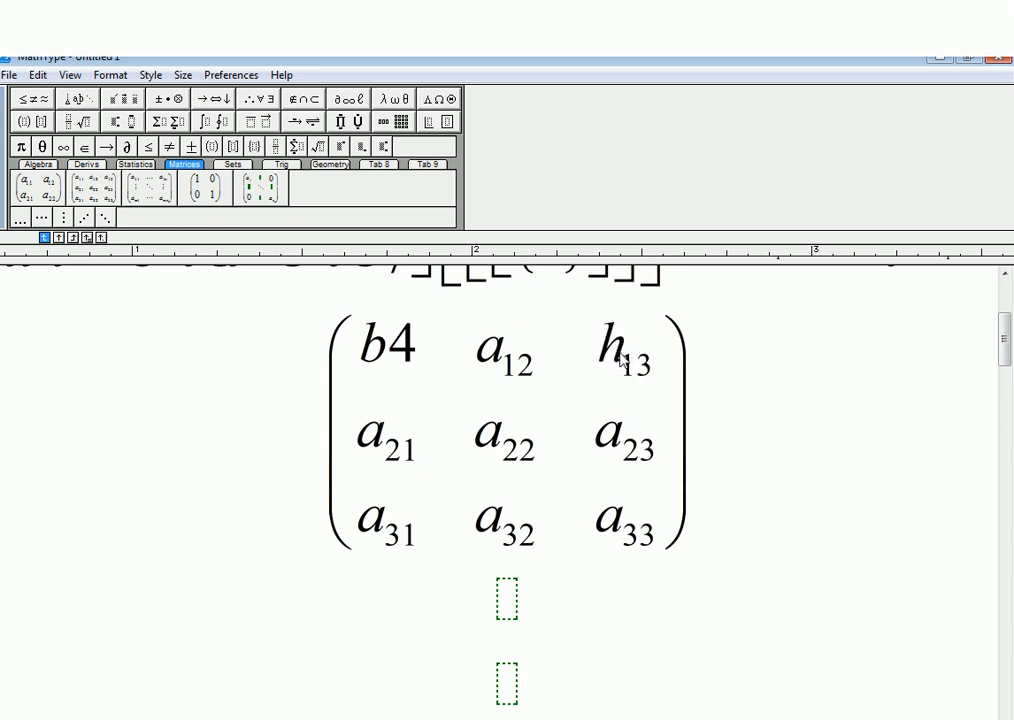
pyautogui.moveTo(612, 365); pyautogui.dragTo(646, 373)
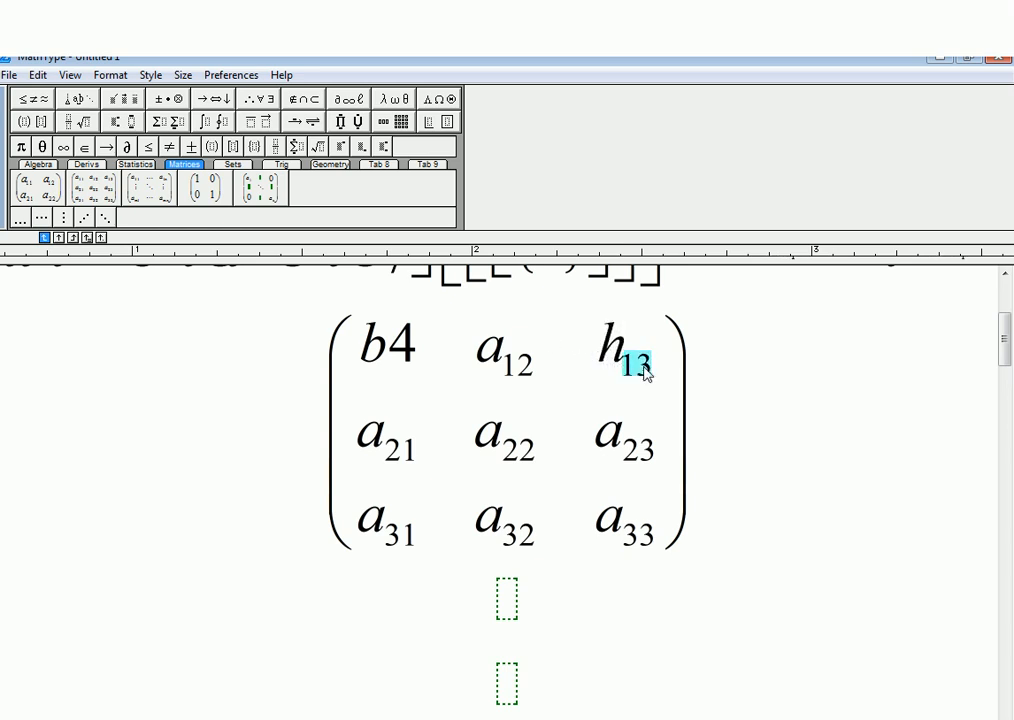
pyautogui.write('25')
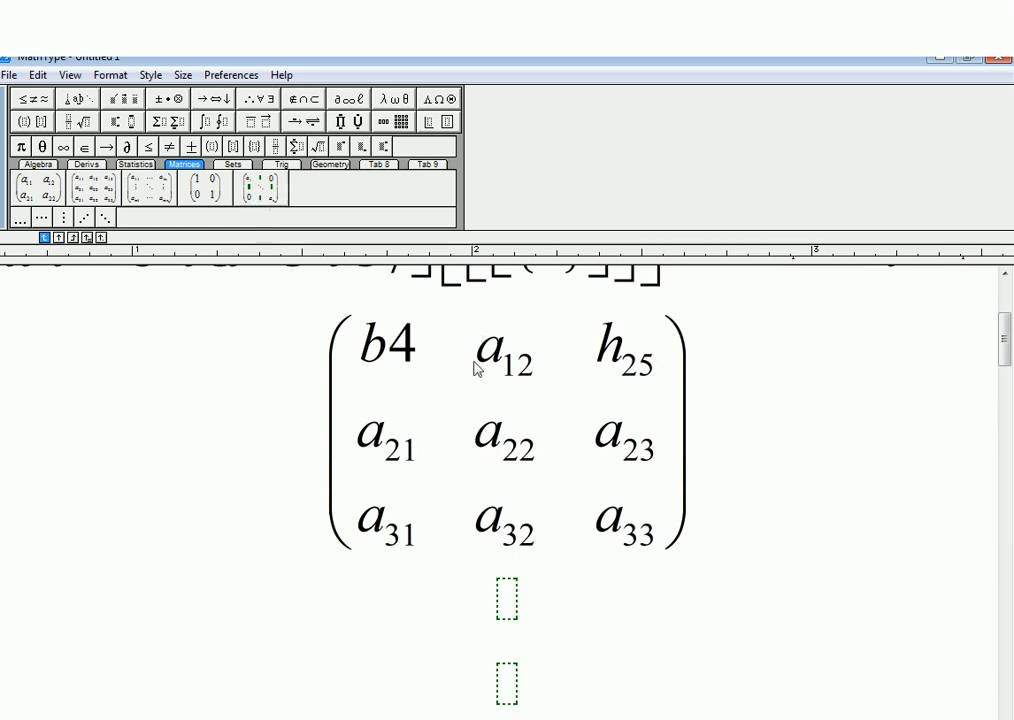
# Insert the indexed intersection template with X_i into the abcds line, just before the three nested square brackets
pyautogui.click(10, 76)
pyautogui.click(164, 394)
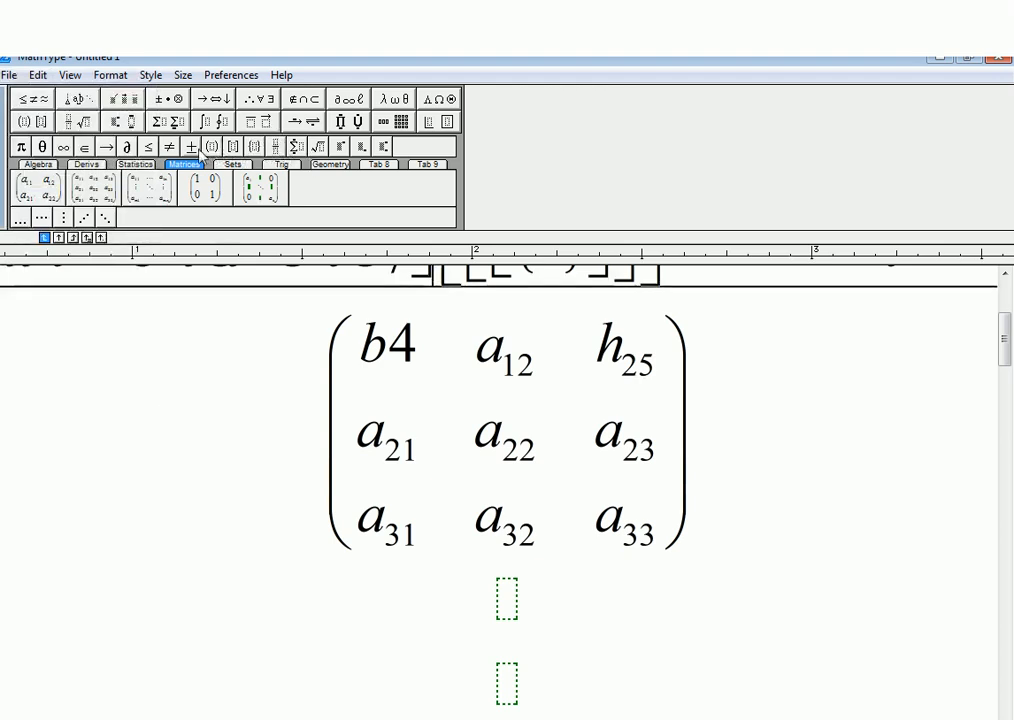
pyautogui.click(232, 165)
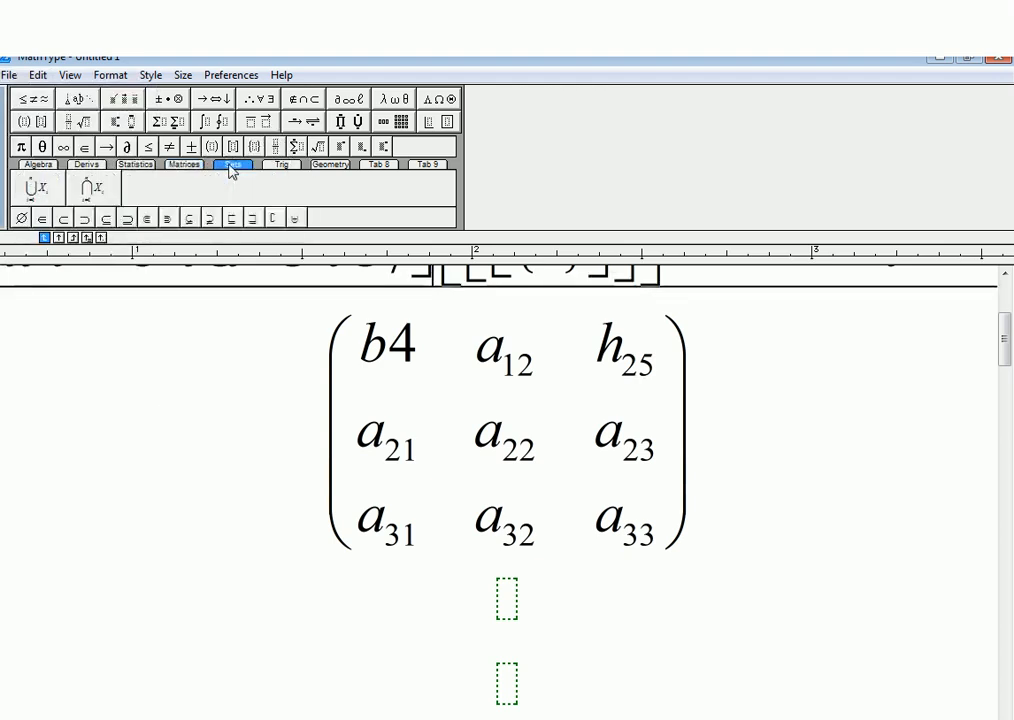
pyautogui.click(99, 197)
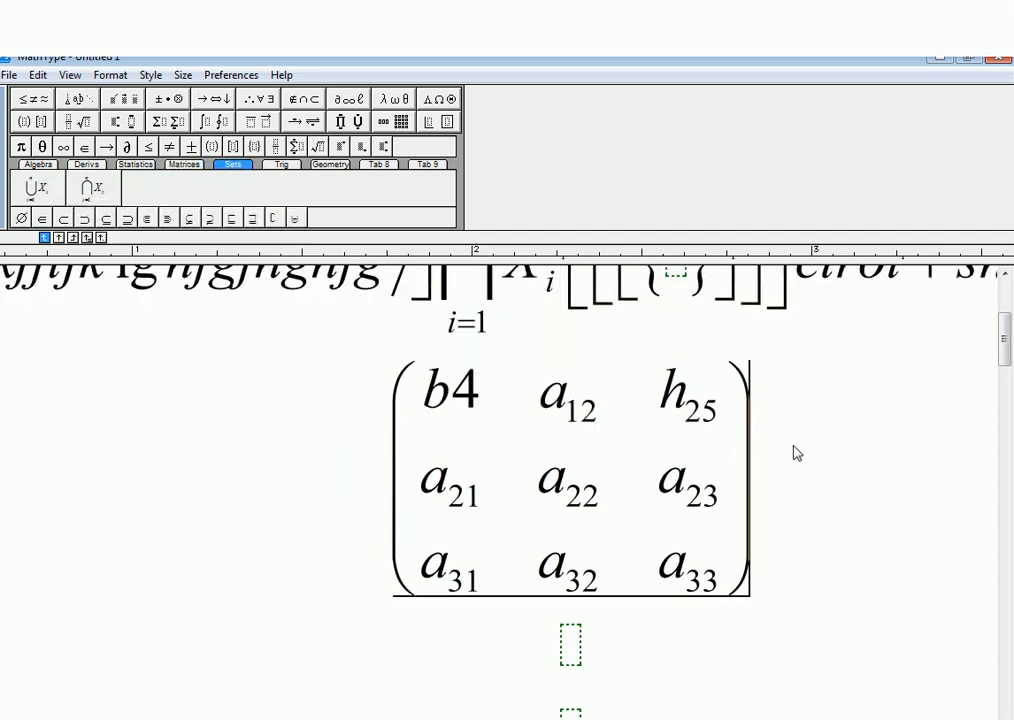
# Insert the indexed intersection with X_i on the blank line below the matrix, followed by ABC with an arc over it
pyautogui.click(573, 643)
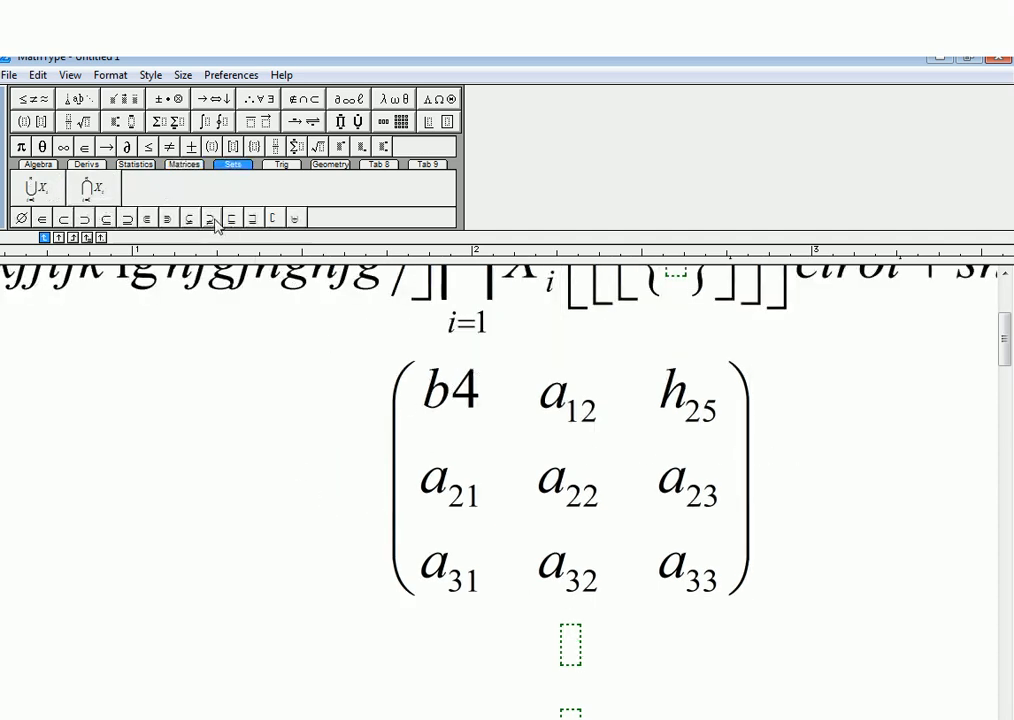
pyautogui.click(92, 187)
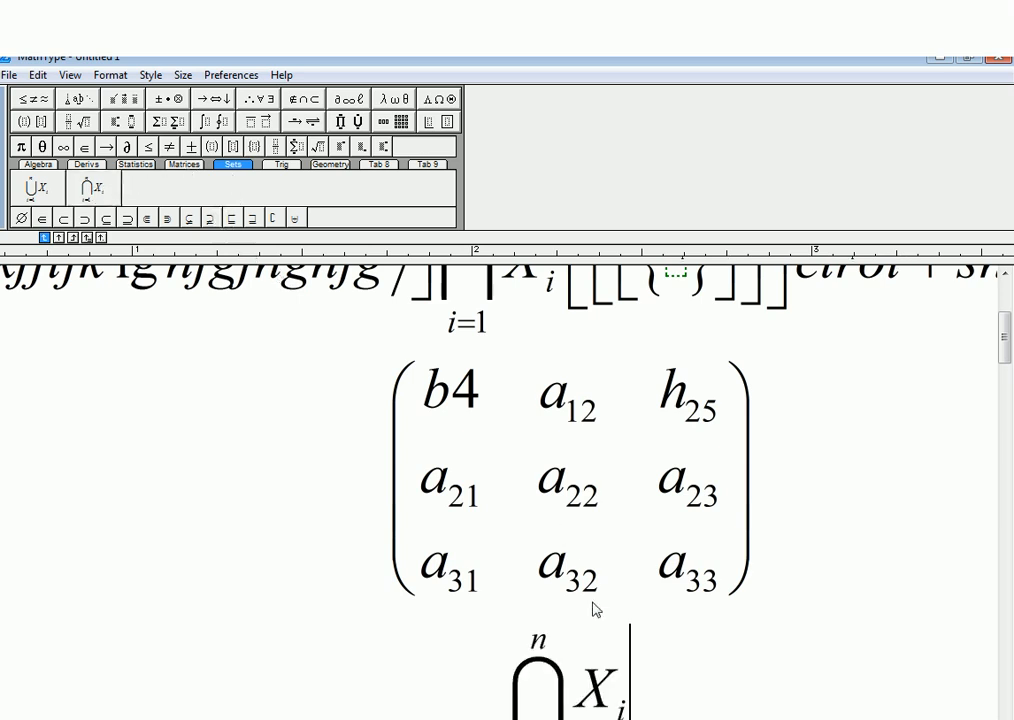
pyautogui.click(330, 164)
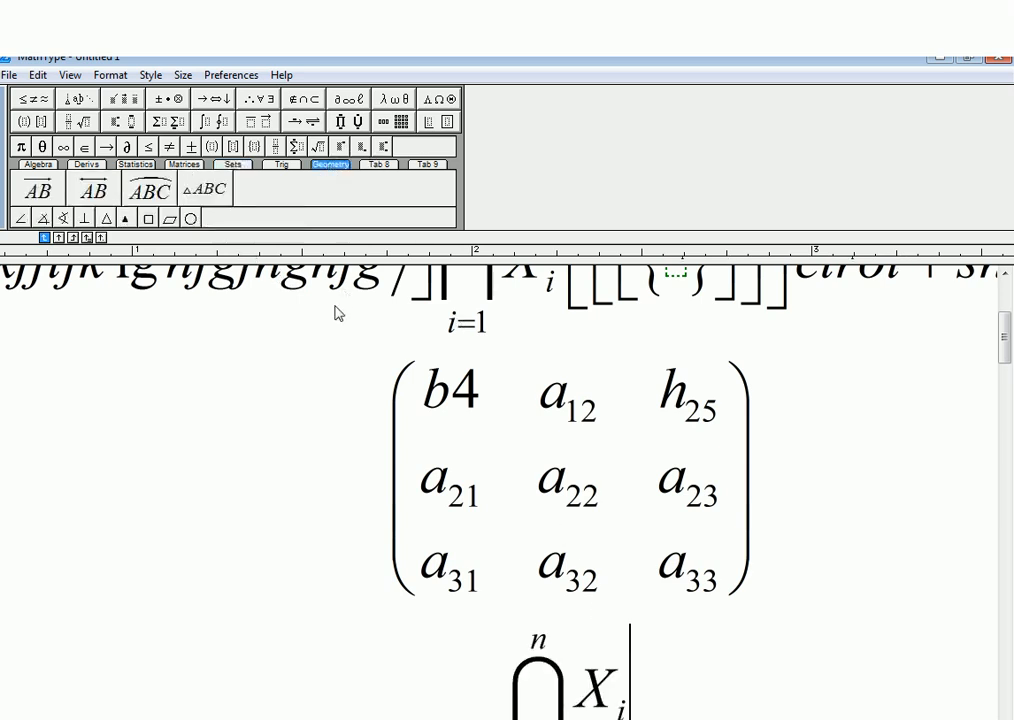
pyautogui.click(158, 197)
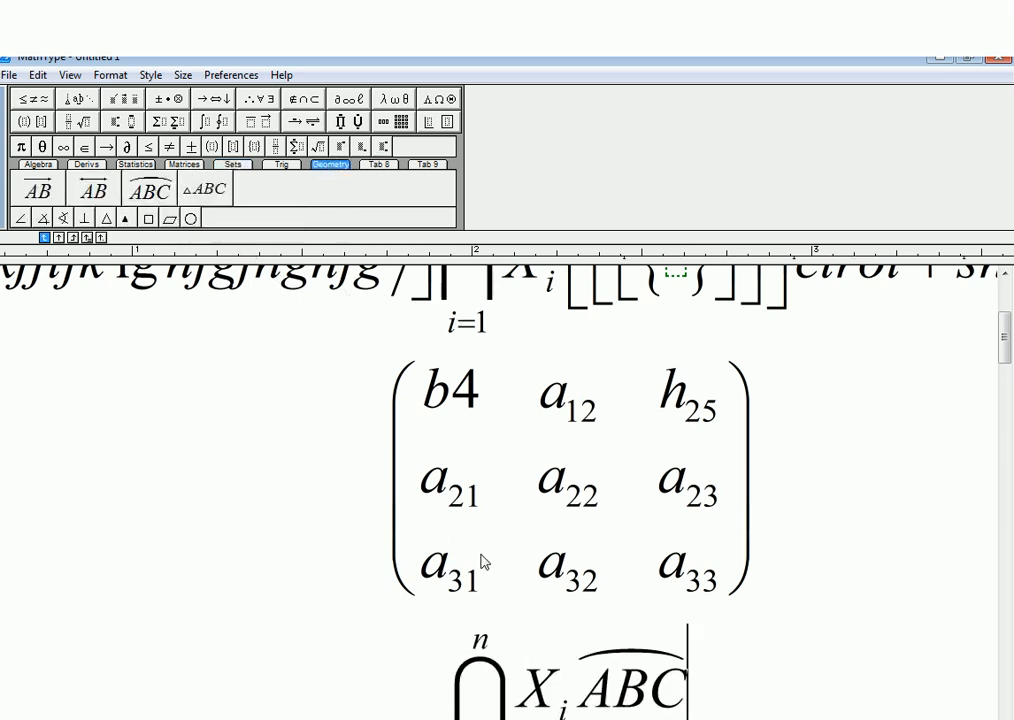
# Insert a summation with upper and lower limit slots after the arced ABC, and fill its main slot with the full-size fraction 54 over 3252
pyautogui.click(379, 164)
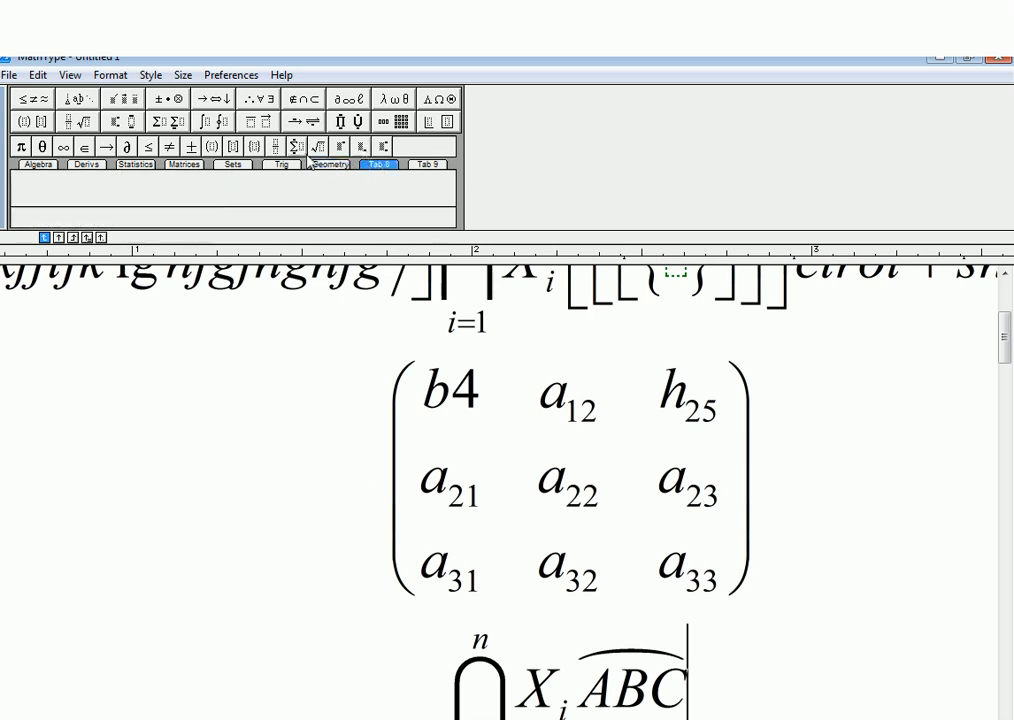
pyautogui.click(300, 148)
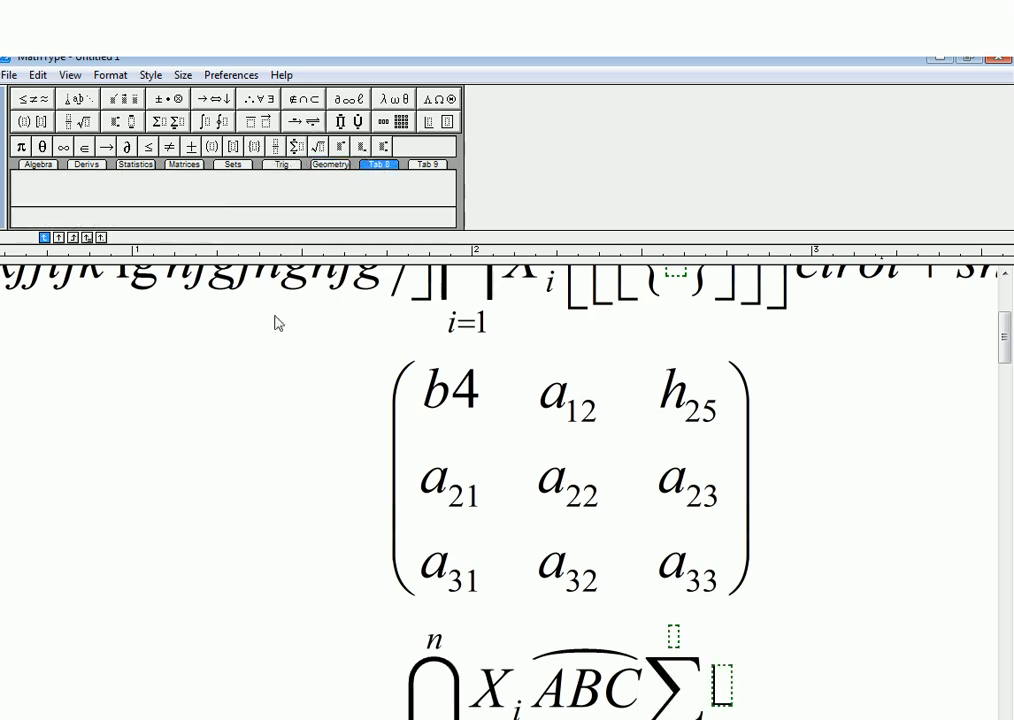
pyautogui.moveTo(1004, 338); pyautogui.dragTo(1004, 378)
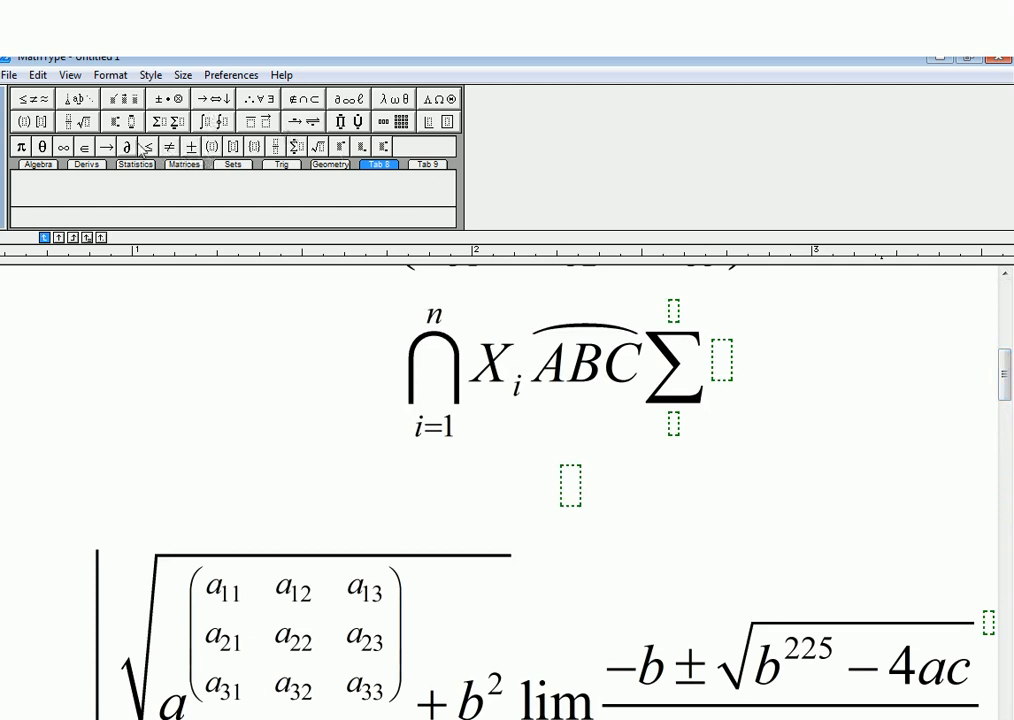
pyautogui.click(72, 122)
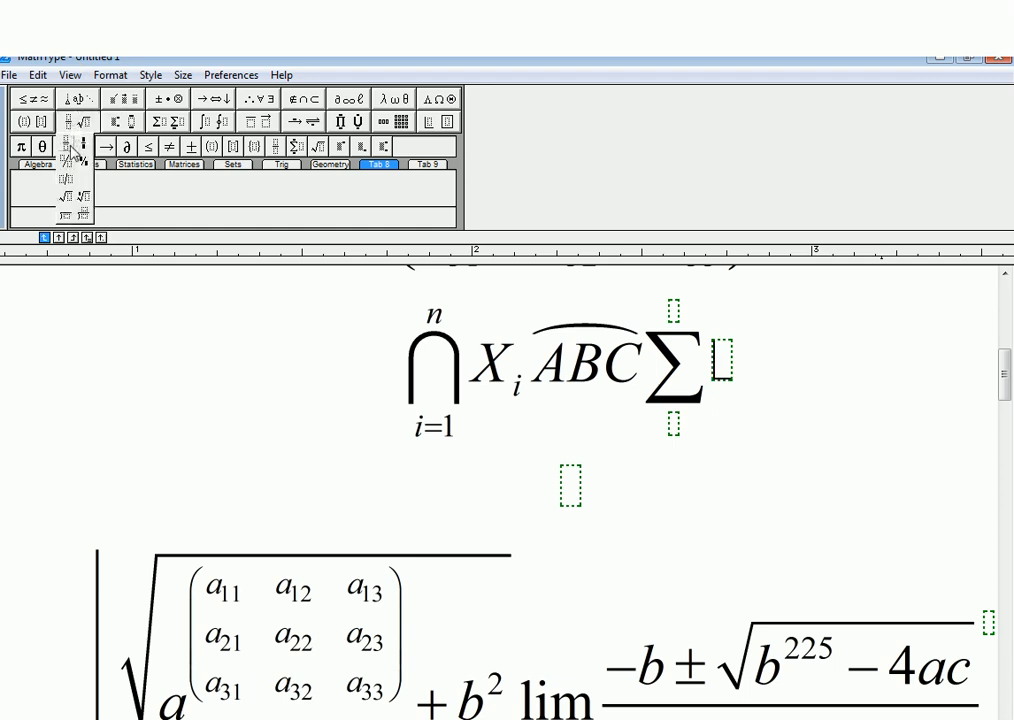
pyautogui.click(66, 142)
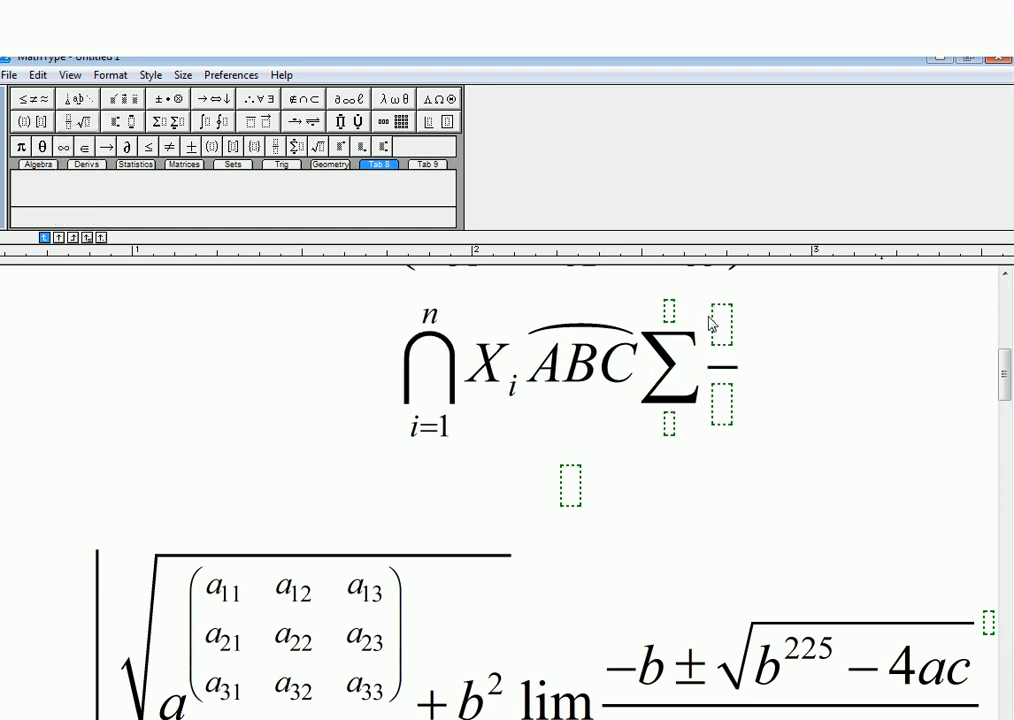
pyautogui.write('54')
pyautogui.click(730, 406)
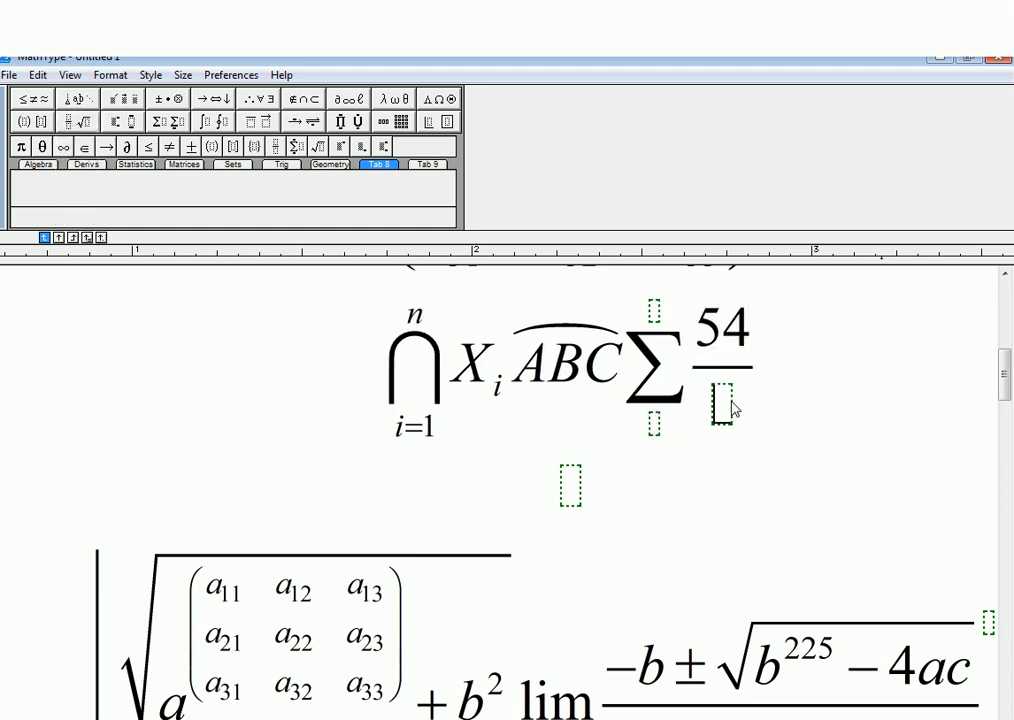
pyautogui.write('3252')
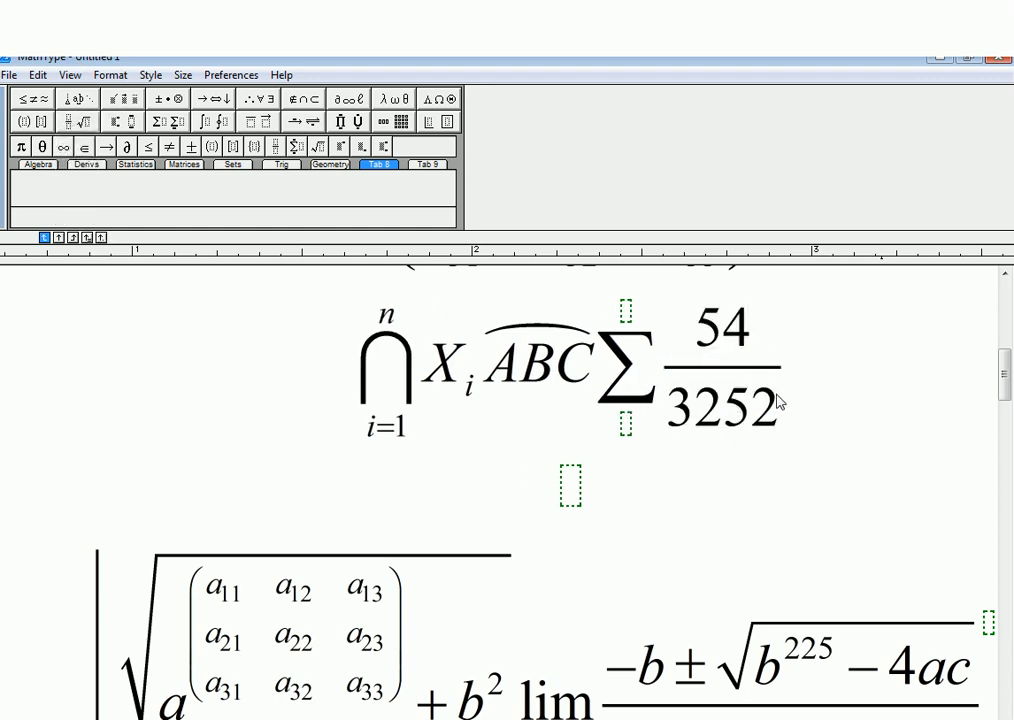
# Add a reduced-size diagonal fraction 121/31 directly after the fraction 54 over 3252
pyautogui.click(70, 121)
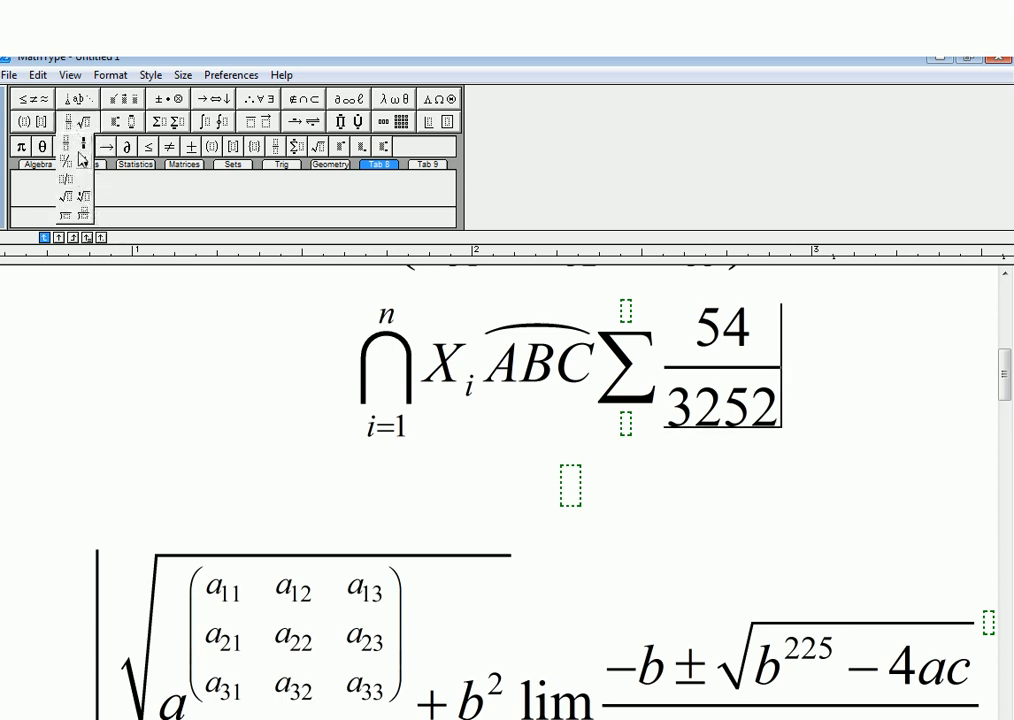
pyautogui.click(83, 160)
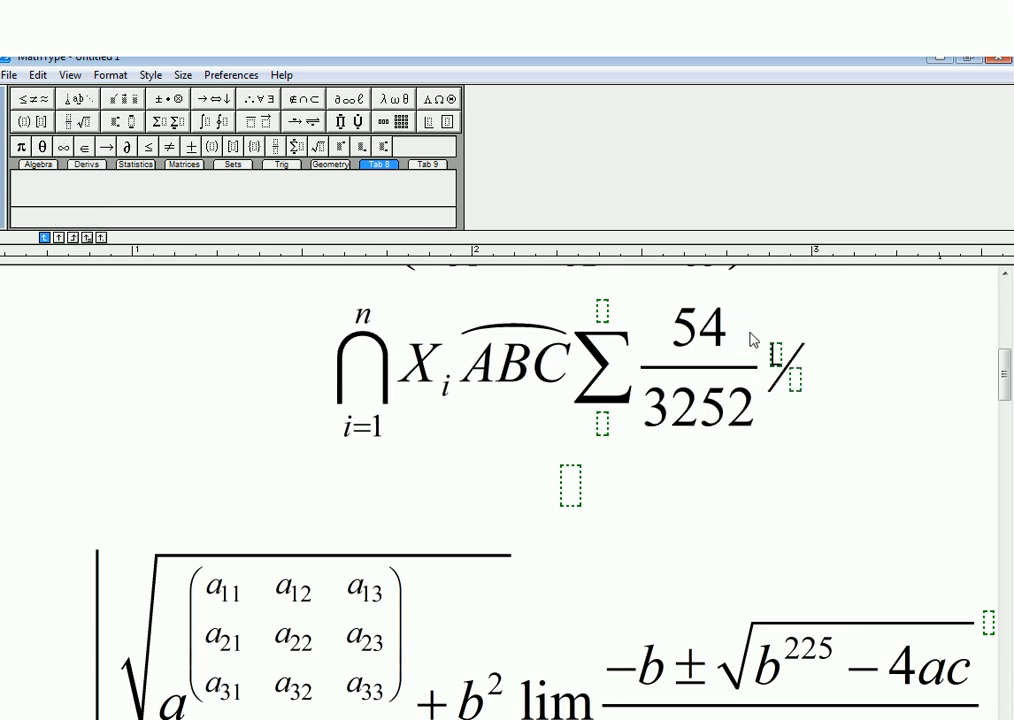
pyautogui.write('121')
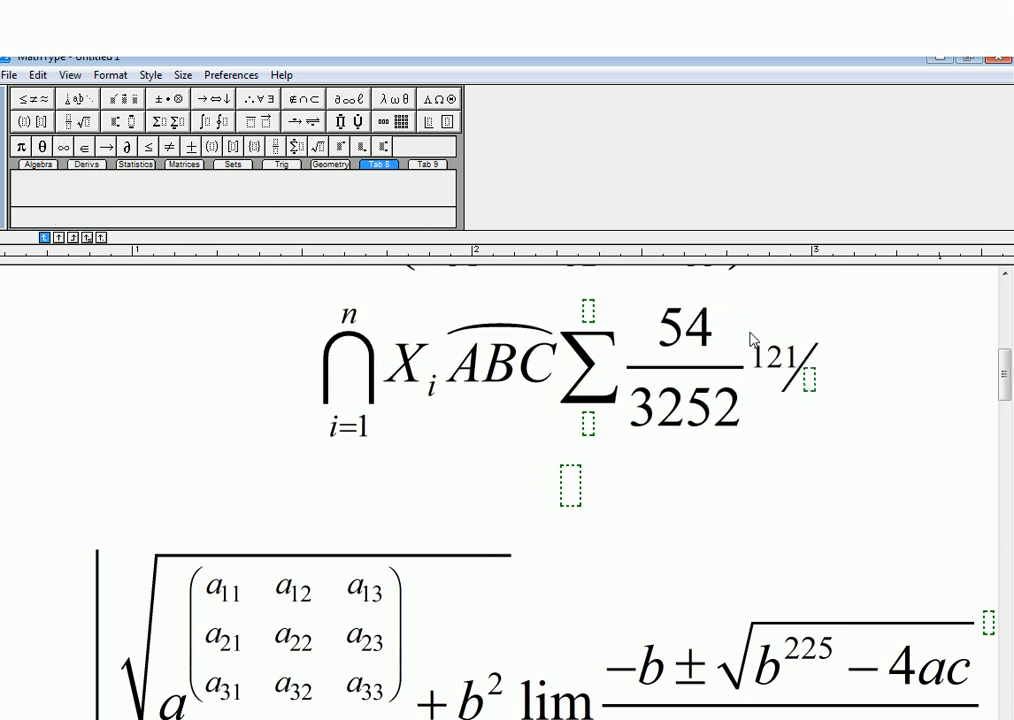
pyautogui.click(811, 380)
pyautogui.write('31')
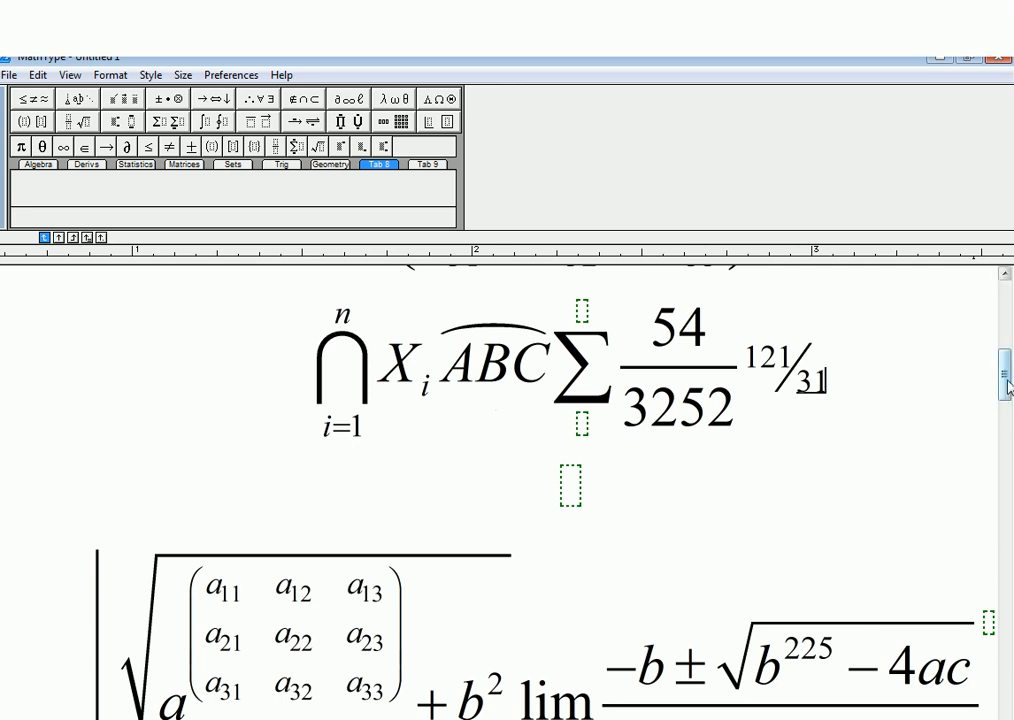
pyautogui.moveTo(1007, 386); pyautogui.dragTo(1006, 318)
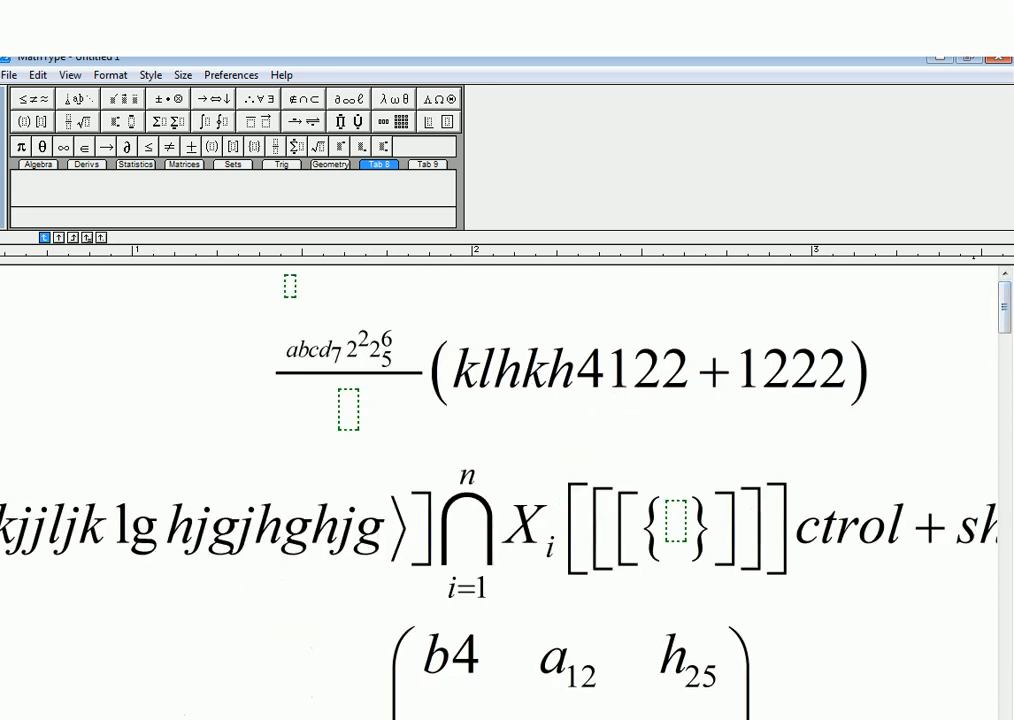